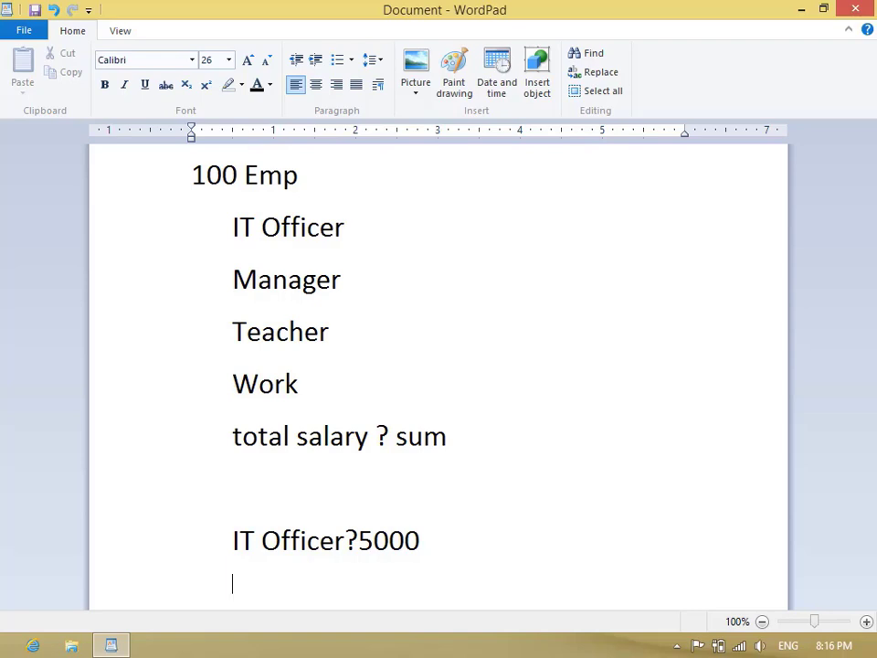
Step: Add the line "IT Officer Count" below the "IT Officer?5000" line in the document
type("IT ")
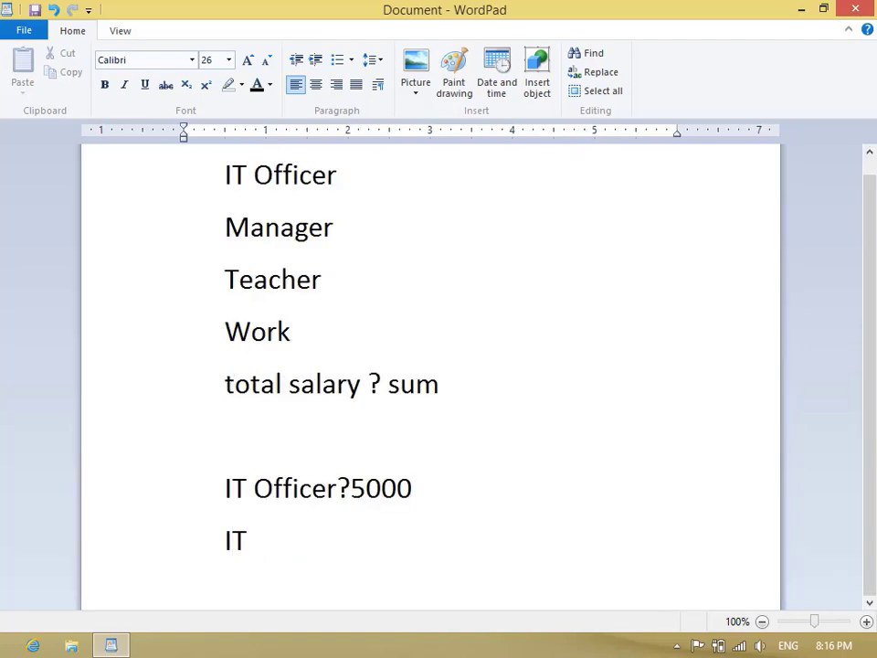
type("Officer Count")
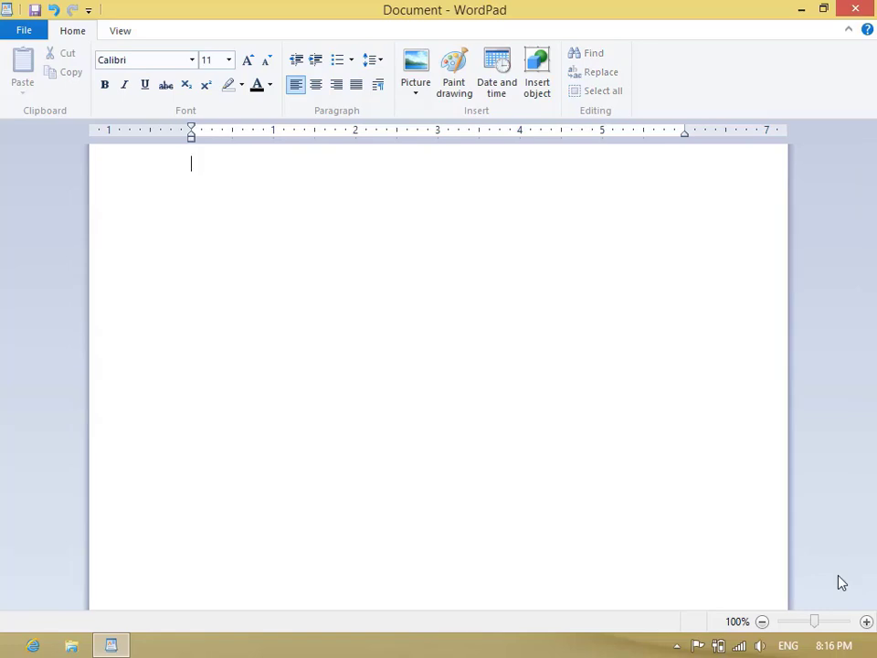
Step: Write the note lines "sumif", "countif", "sum(iif(" and "count(iif(" in the empty document
type("sum")
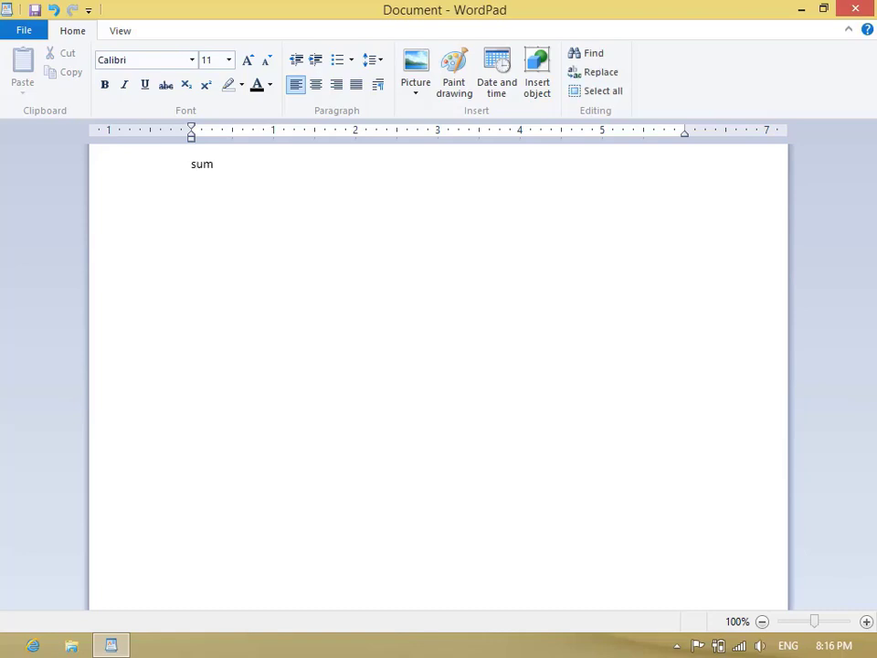
type("if")
key("Return")
type("countif")
type("sum(iif( ")
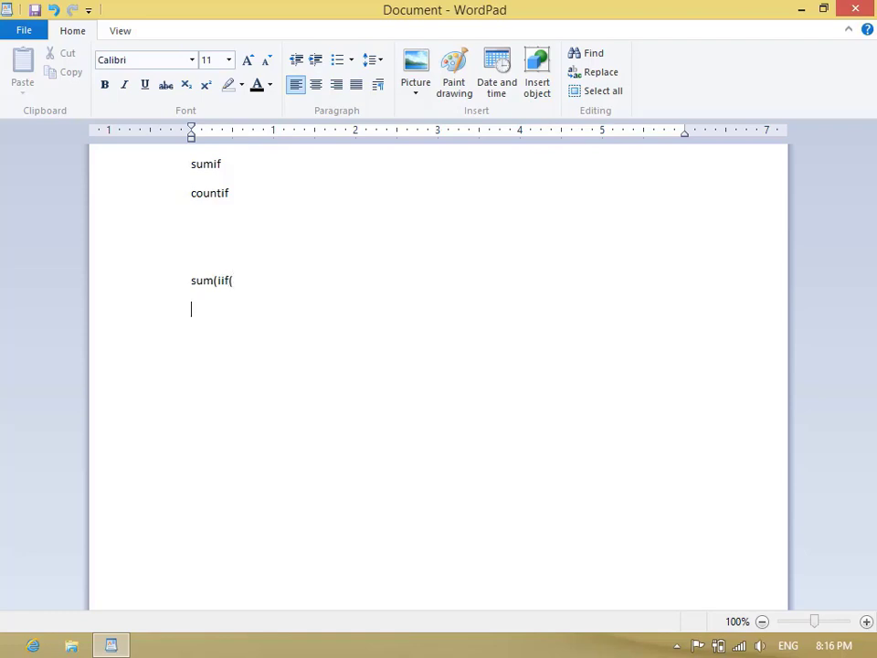
type("count(iif(")
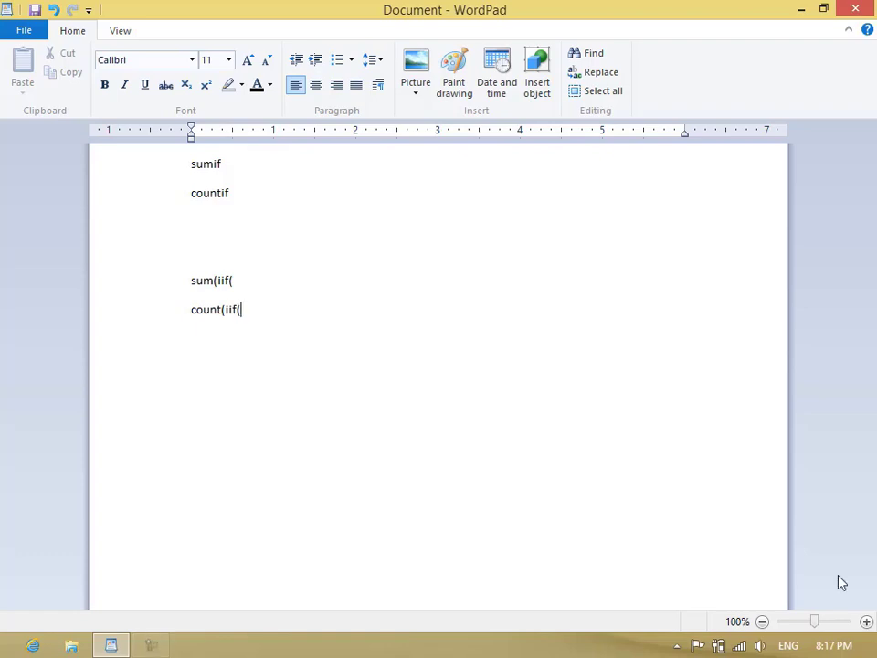
Step: Clear all the text from the document and minimize its window
key("ctrl+a")
key("Delete")
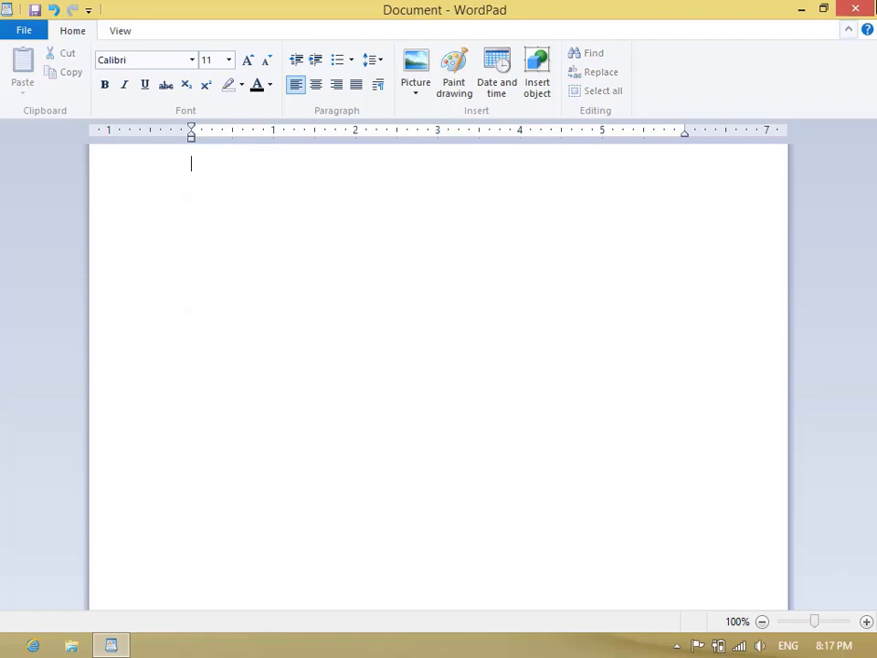
left_click(801, 9)
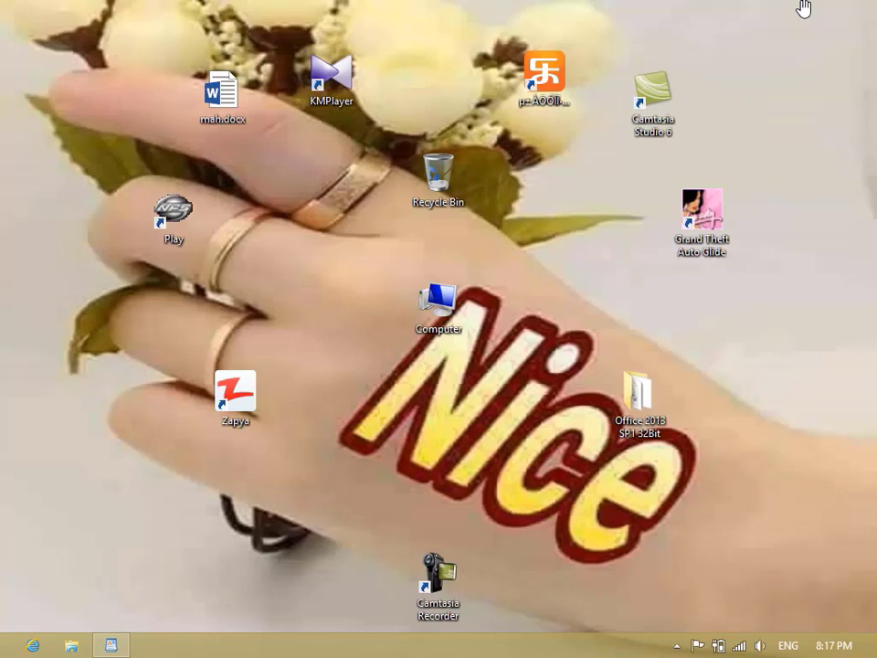
Step: Launch Microsoft Access by running msaccess
key("super+r")
type("msac")
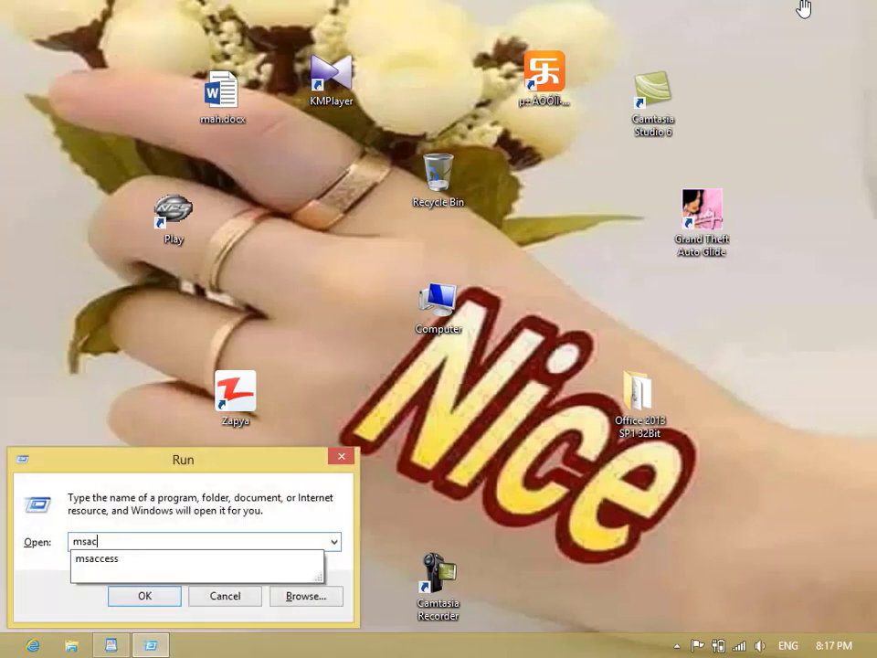
type("ces")
key("Return")
key("Return")
type("msaccess")
key("Return")
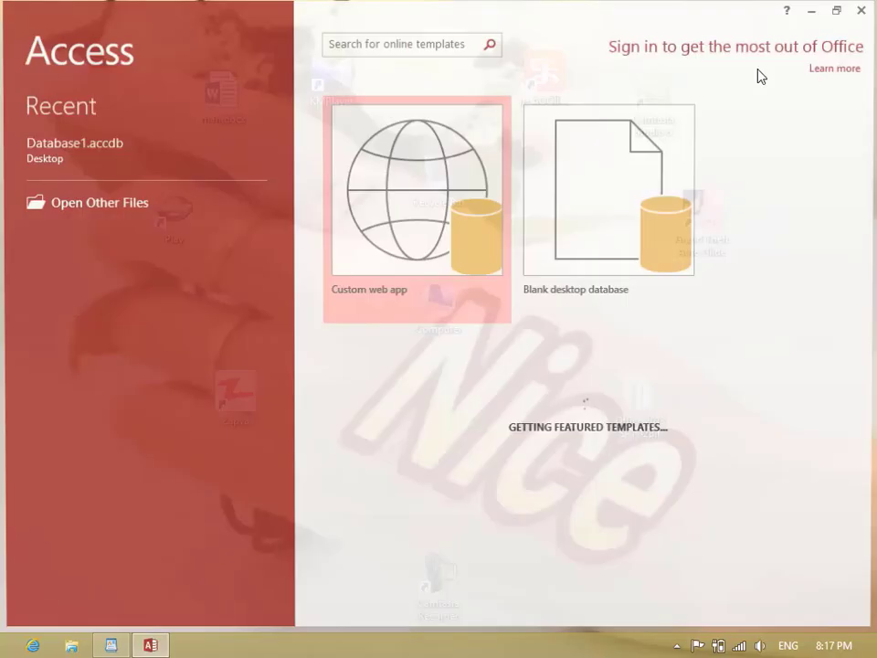
Step: Create a blank desktop database named "database" and close its default table
left_click(618, 223)
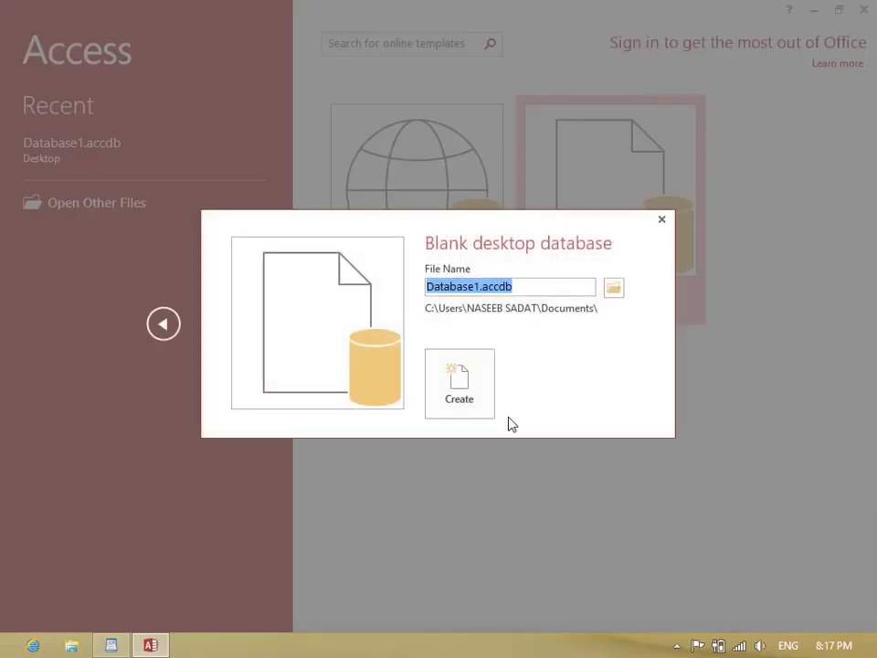
type("th")
key("BackSpace")
key("BackSpace")
type("database")
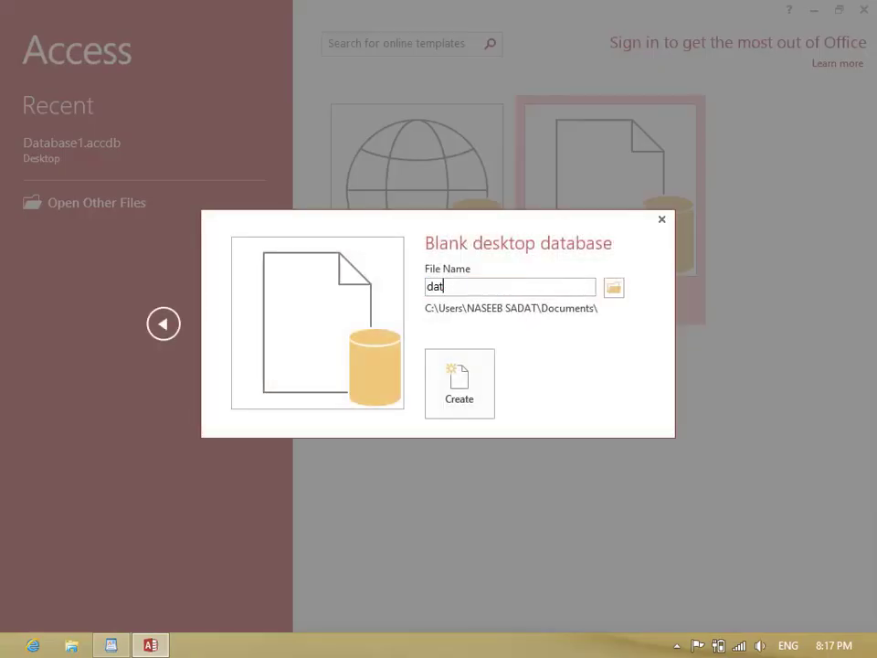
left_click(494, 413)
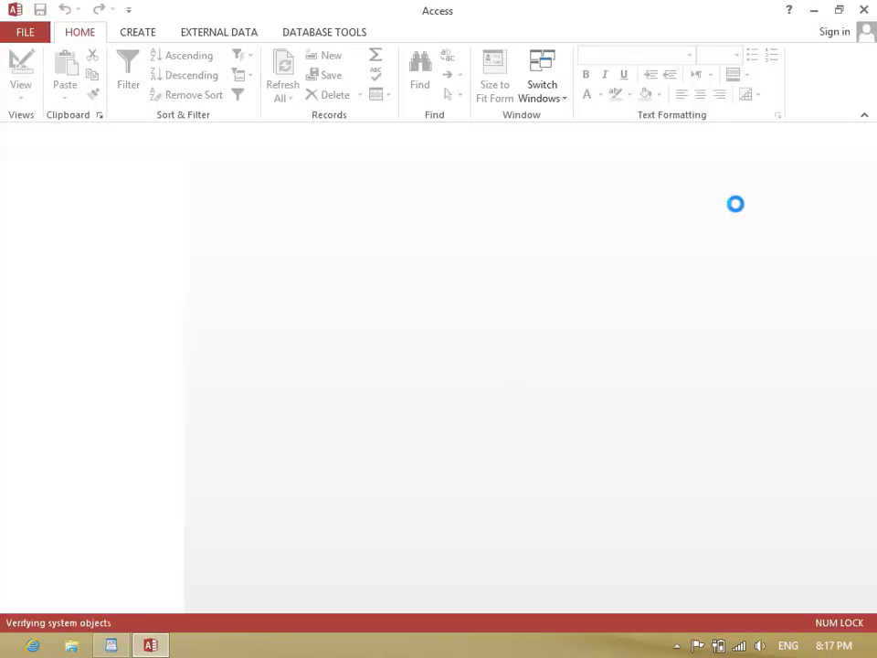
key("ctrl+w")
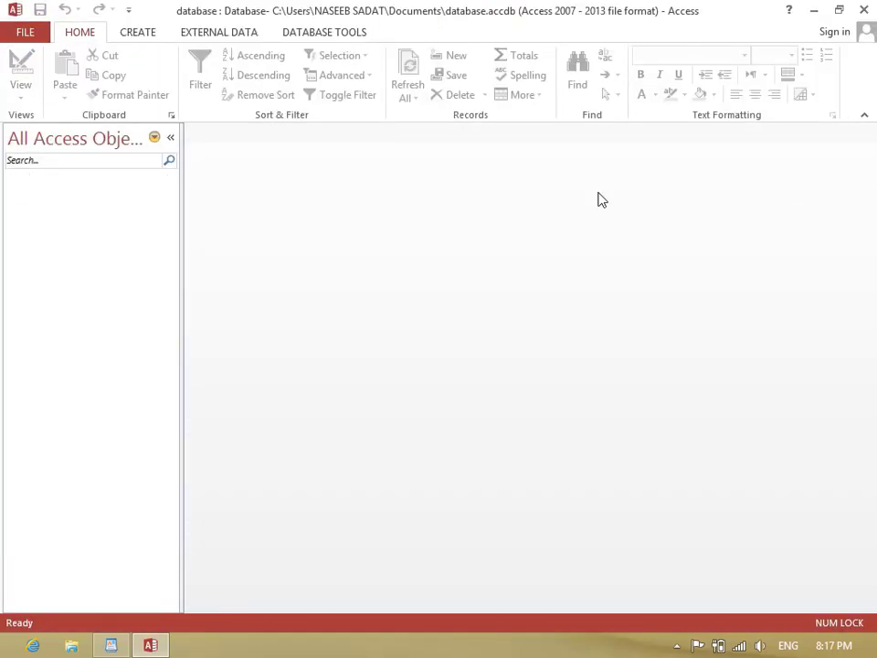
Step: Create a new table in Design view and add an ID field of type AutoNumber
left_click(131, 39)
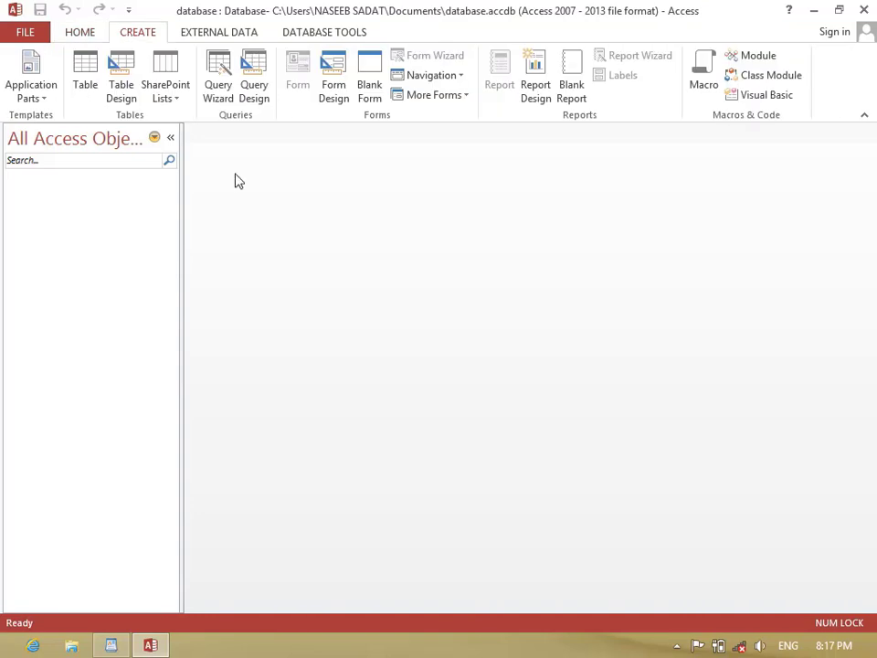
left_click(147, 74)
left_click(114, 77)
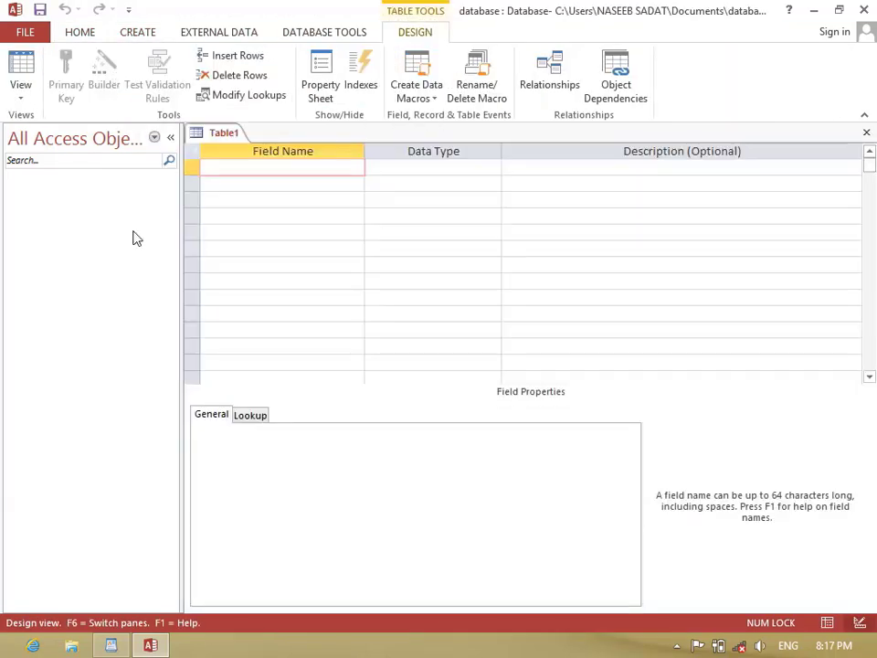
type("ID")
key("Tab")
type("au")
key("Tab")
key("Tab")
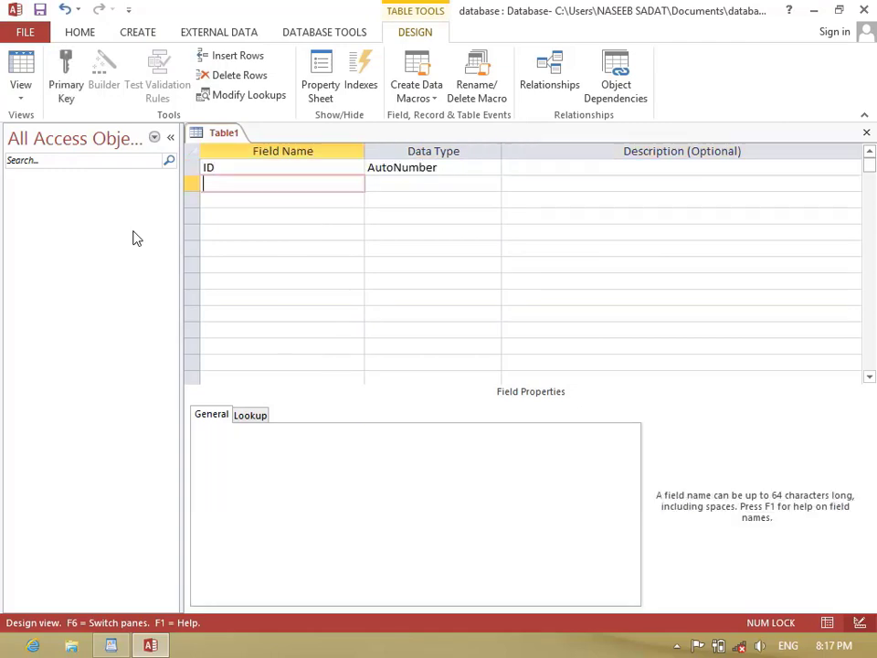
Step: Add the Short Text fields Firstname and Post and the Currency field Salary to the table
type("Firstname")
key("Tab")
key("Tab")
key("Tab")
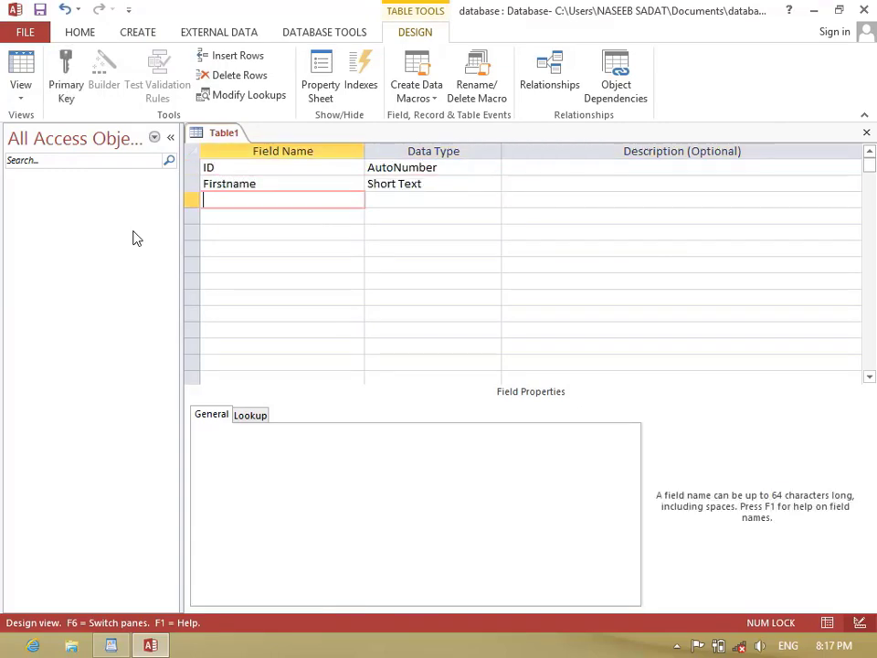
type("Post")
key("Tab")
key("Tab")
key("Tab")
type("Sala")
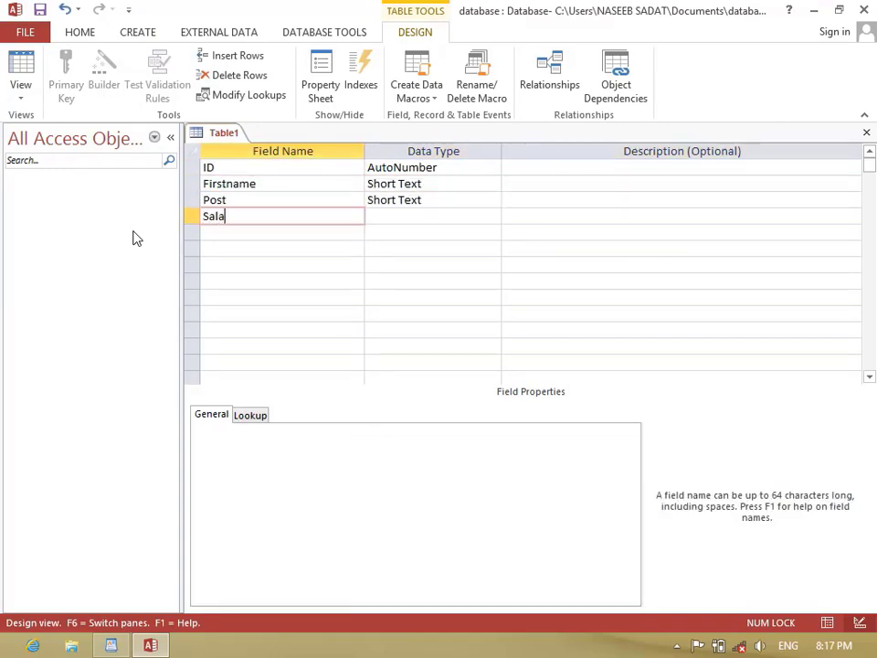
type("ry")
key("Tab")
type("cu")
Step: Save the table as emp without defining a primary key
key("ctrl+s")
type("emp")
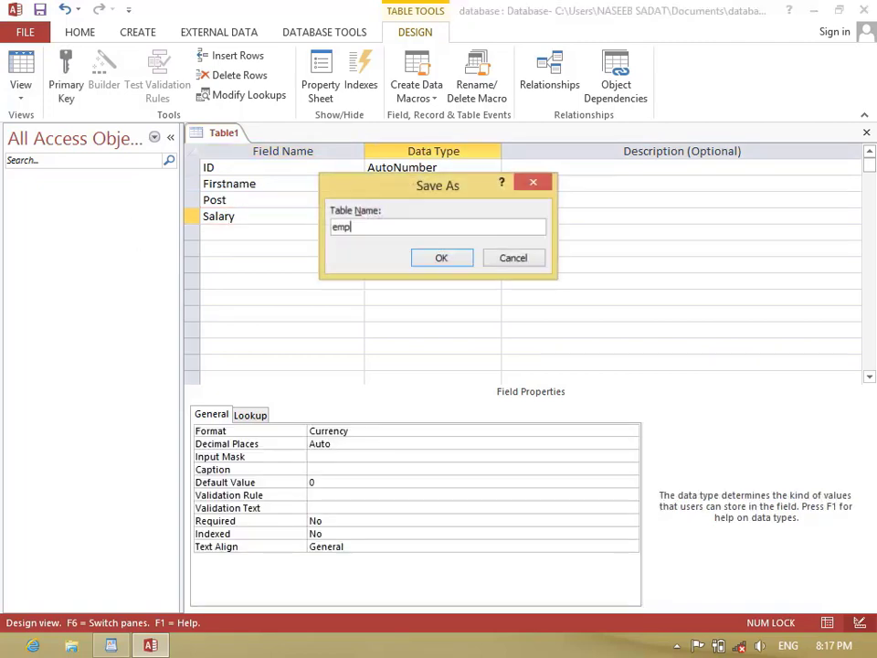
key("Return")
key("Tab")
key("Return")
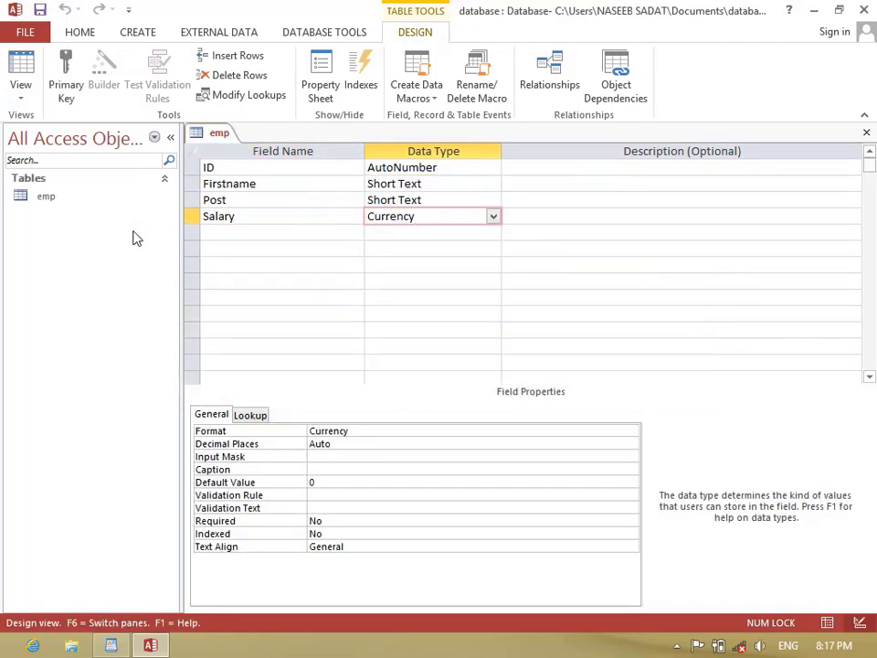
Step: Open the emp table in Datasheet view, ready for entry in the Firstname field
double_click(90, 203)
key("Tab")
key("Caps_Lock")
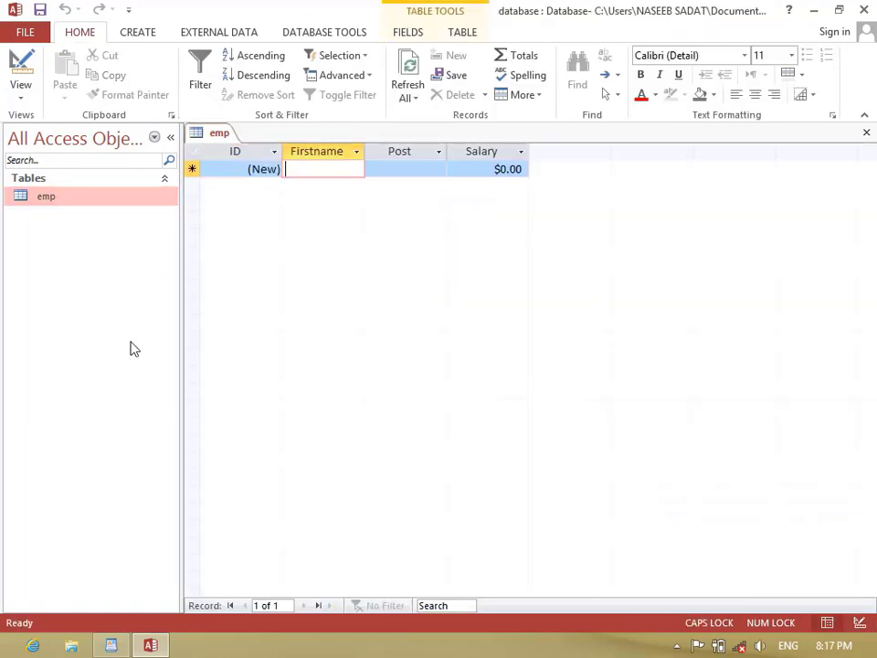
type("TAMIM")
key("BackSpace")
key("BackSpace")
key("BackSpace")
key("BackSpace")
key("BackSpace")
key("Caps_Lock")
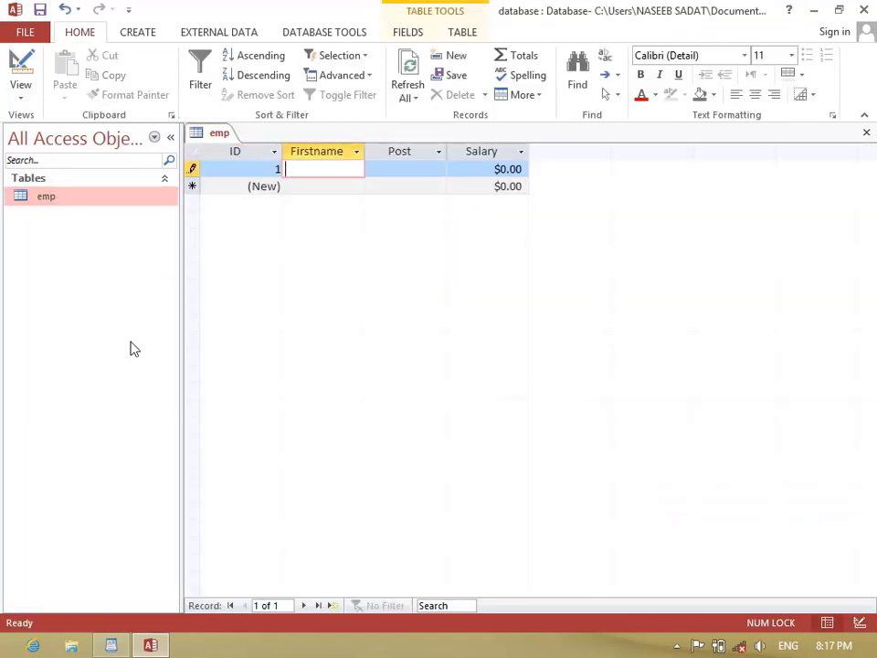
Step: Fill in the first record with the employee's first name, the post "it officer" and the salary -100
type("tamim")
key("Tab")
type("if")
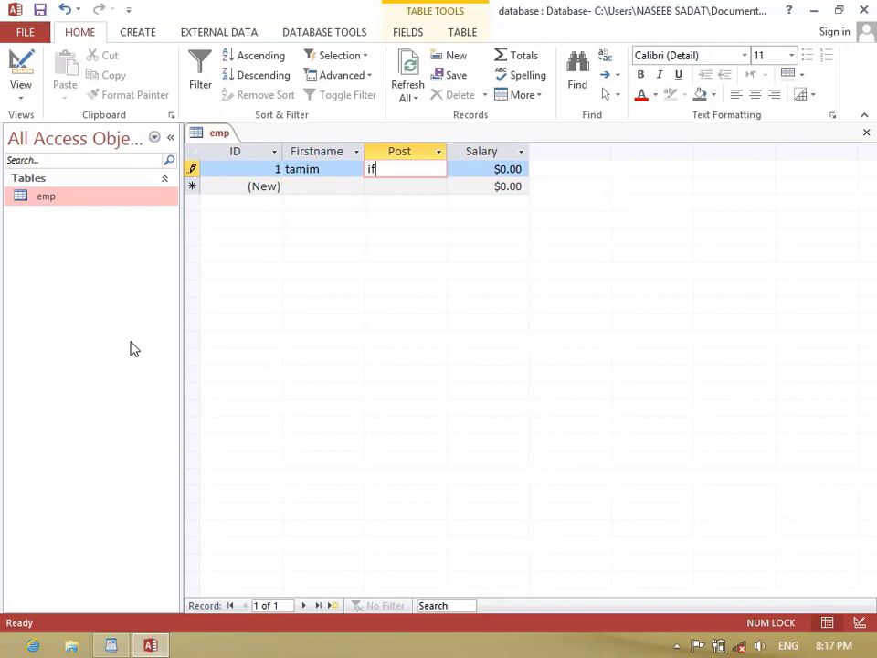
type("t i")
type("fficer")
key("Tab")
type("-100")
key("Tab")
Step: Fill in the second record with the employee's first name, the post "Manager" and the salary 200
key("Tab")
type("Mrwa")
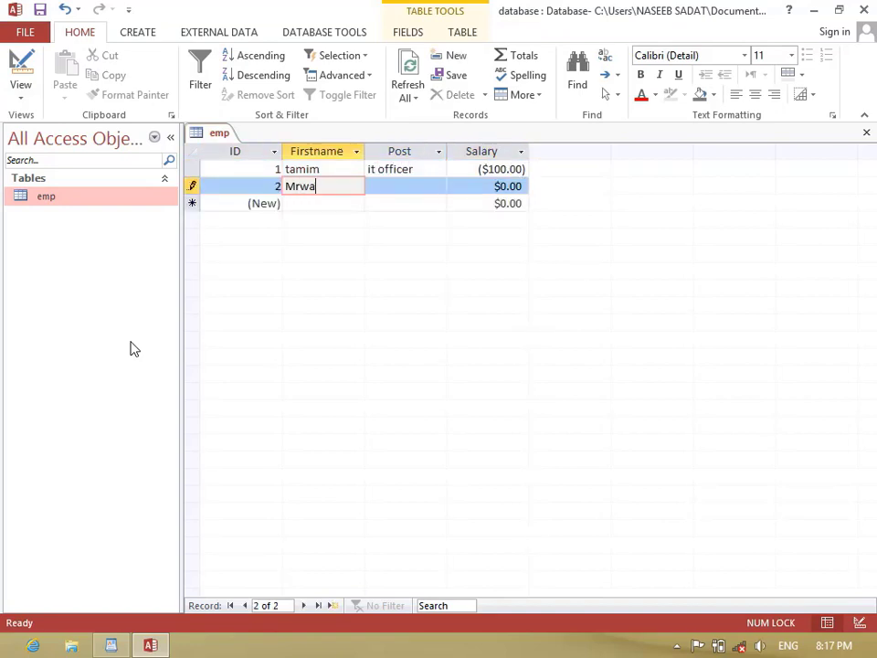
key("Tab")
key("shift+Tab")
type("marwa")
key("Tab")
type("Manager")
key("Tab")
type("200")
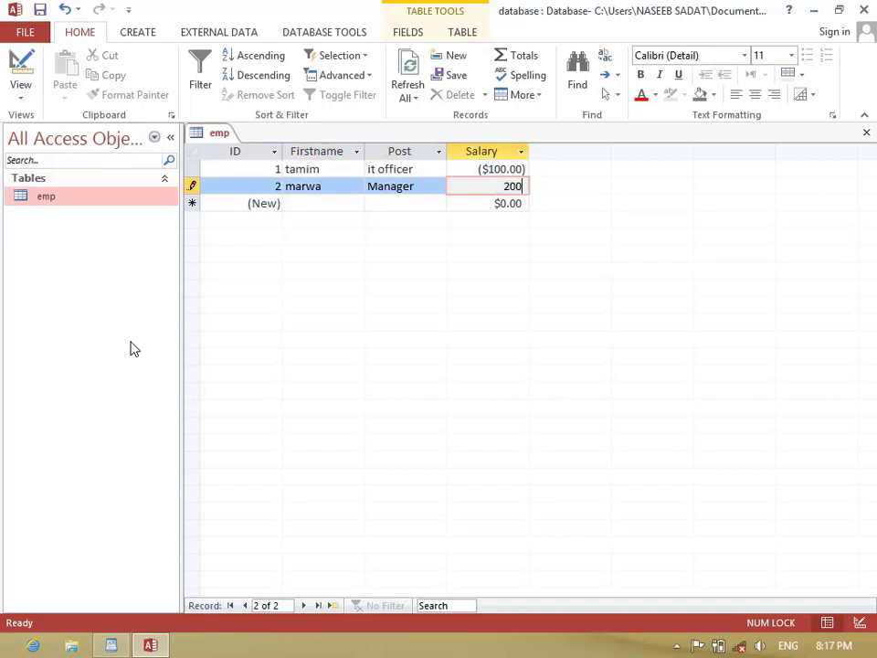
key("Tab")
Step: Fill in the third record with the employee's first name, the post "Teacher" and the salary 300
key("Tab")
type("Samir")
key("Tab")
type("Teacher")
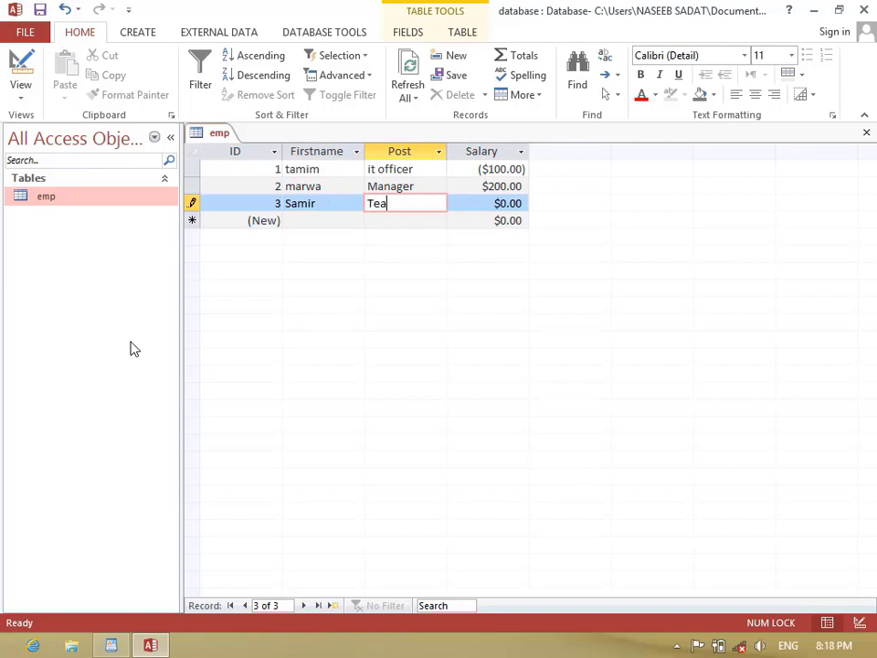
key("Tab")
type("300")
key("Tab")
Step: Fill in the fourth record with the employee's first name, the post "doctor" and the salary 400
key("Tab")
type("Nesibullah")
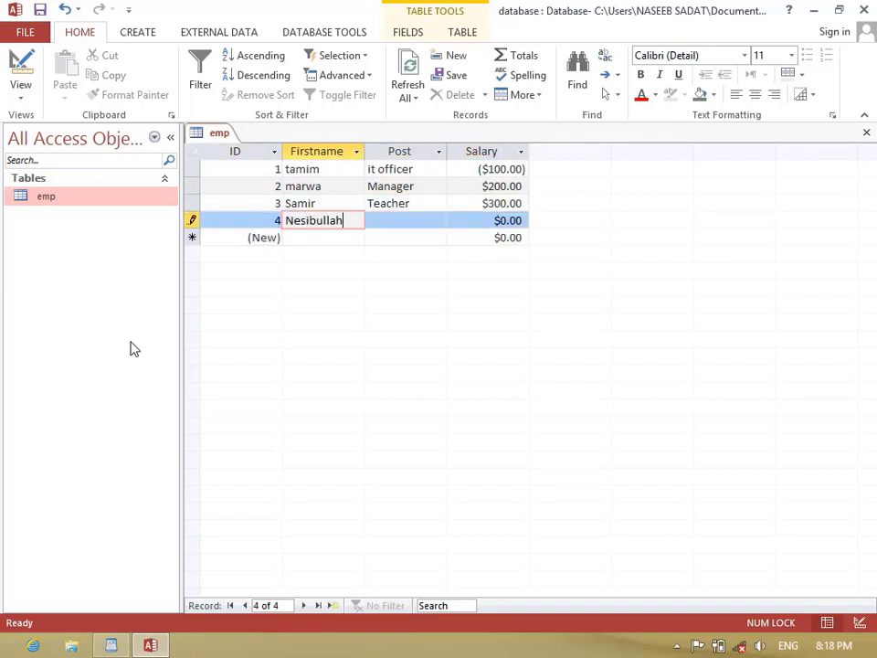
key("Tab")
type("doctor")
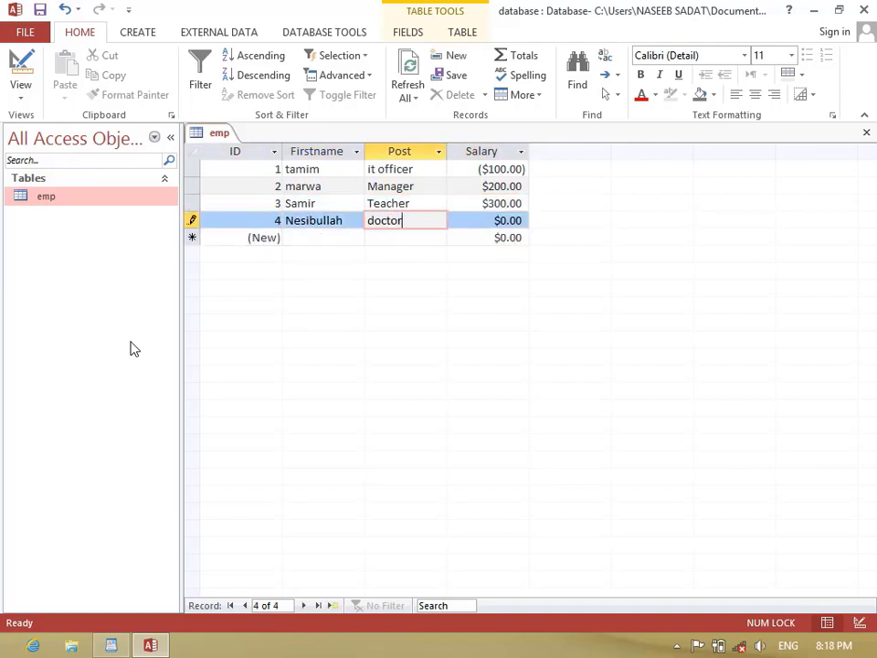
key("Tab")
type("400")
key("Tab")
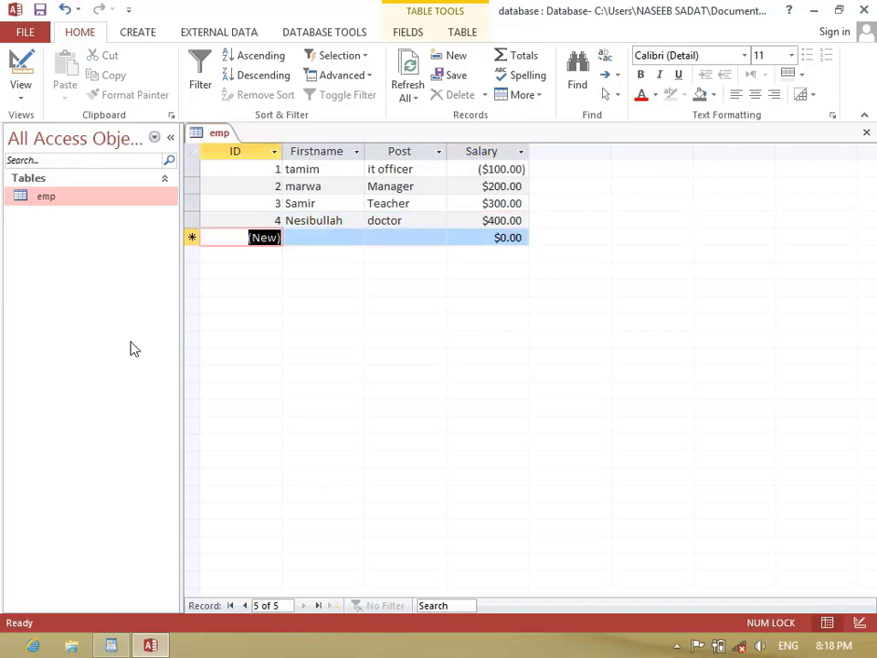
Step: Fill in the fifth record with the employee's first name, the post "Teacher" and the salary 500
type("5")
key("Tab")
type("Ahamd")
key("Tab")
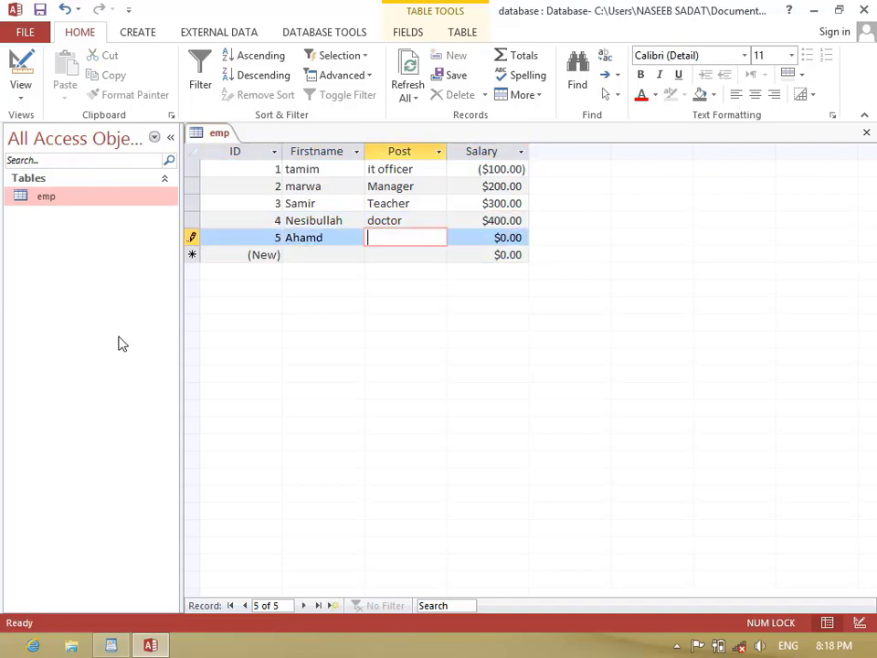
type("Teacher")
key("Tab")
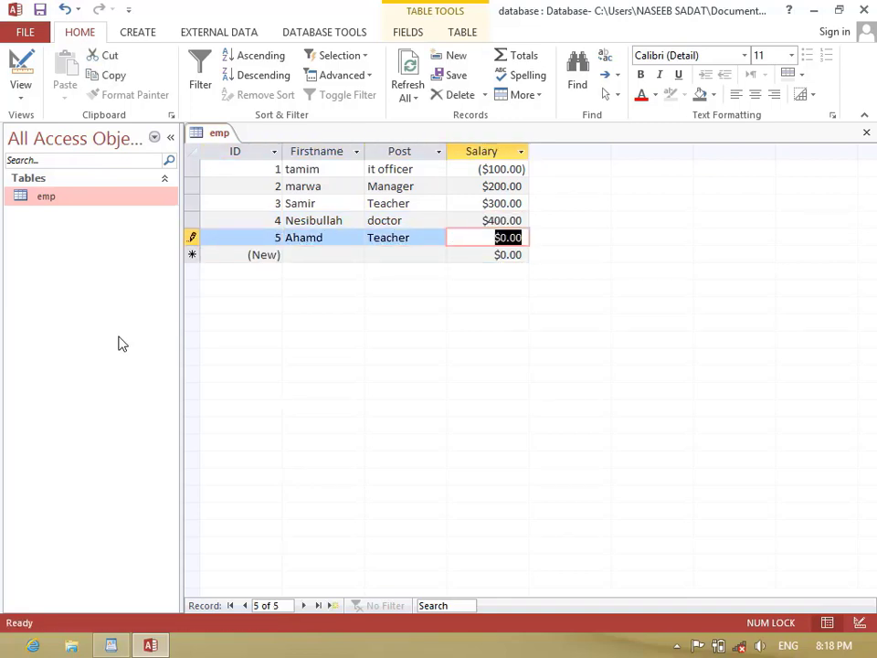
type("500")
key("Tab")
Step: Fill in the sixth record with the employee's first name, the post "Teacher" and the salary 600
type("Asa")
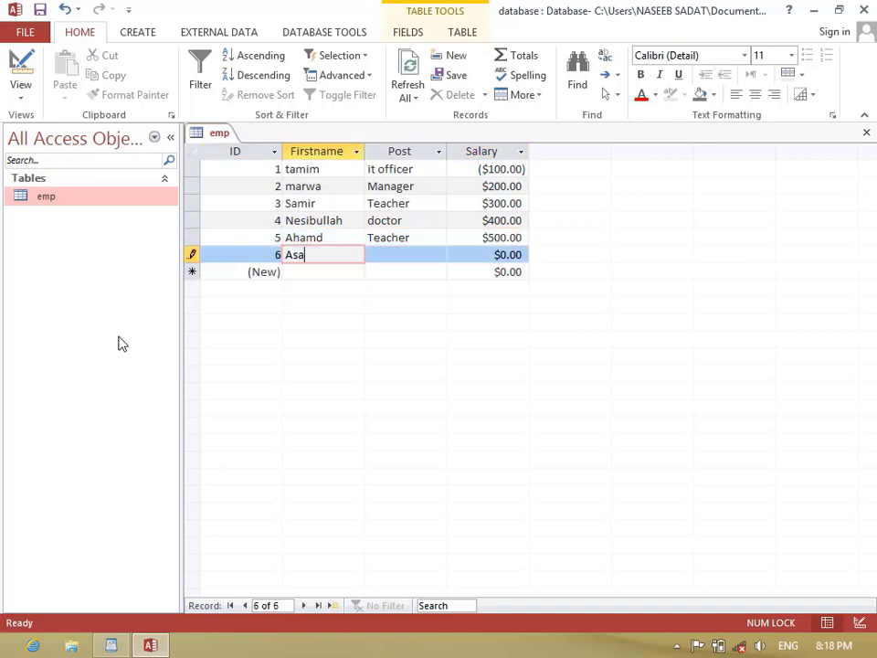
type("dullah")
key("Tab")
type("Teacher")
key("Tab")
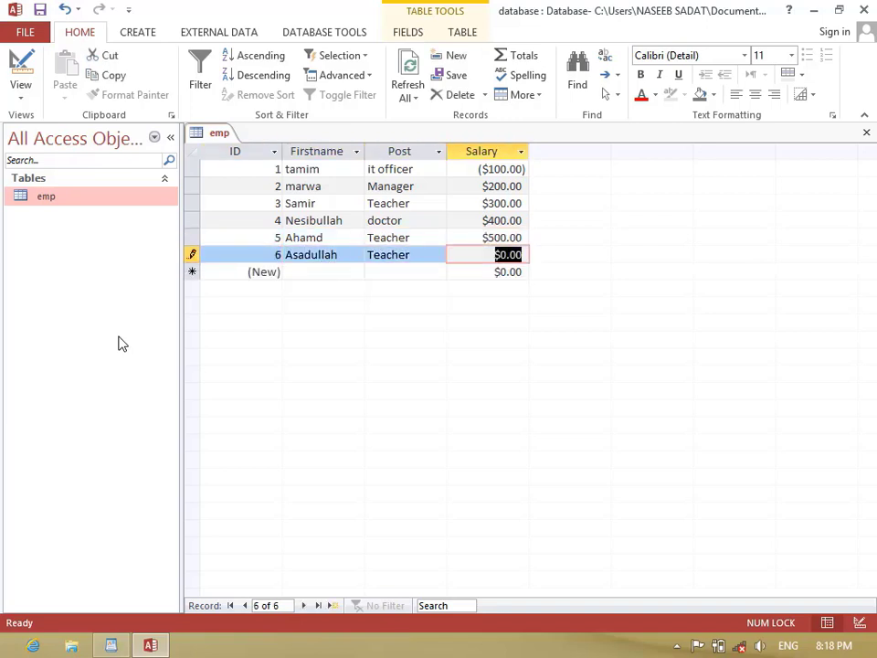
type("600")
key("Tab")
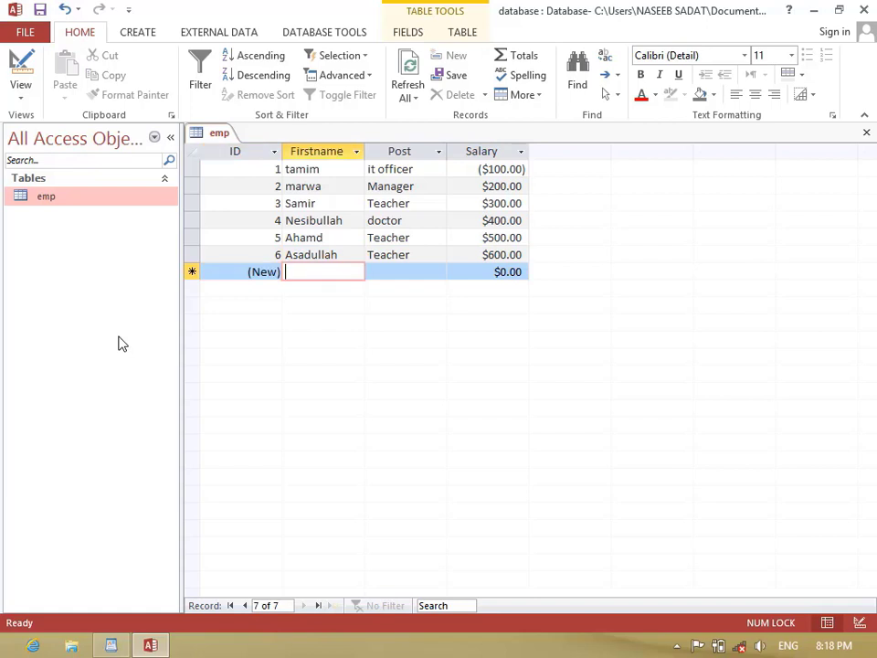
Step: Fill in the seventh record with the employee's first name, the post "Worker" and the salary 600
type("Naweed")
key("Tab")
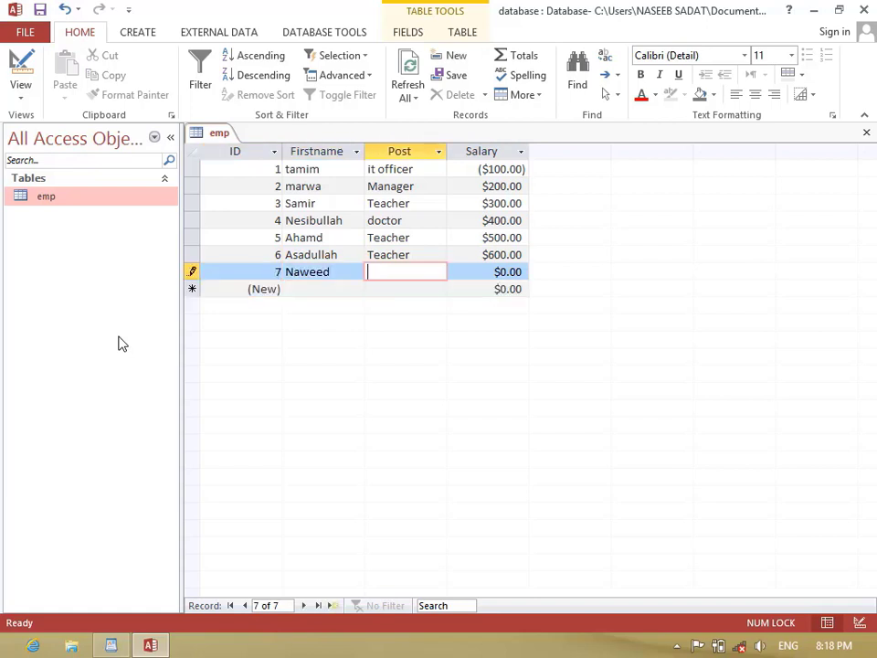
type("Worker")
key("Tab")
type("600")
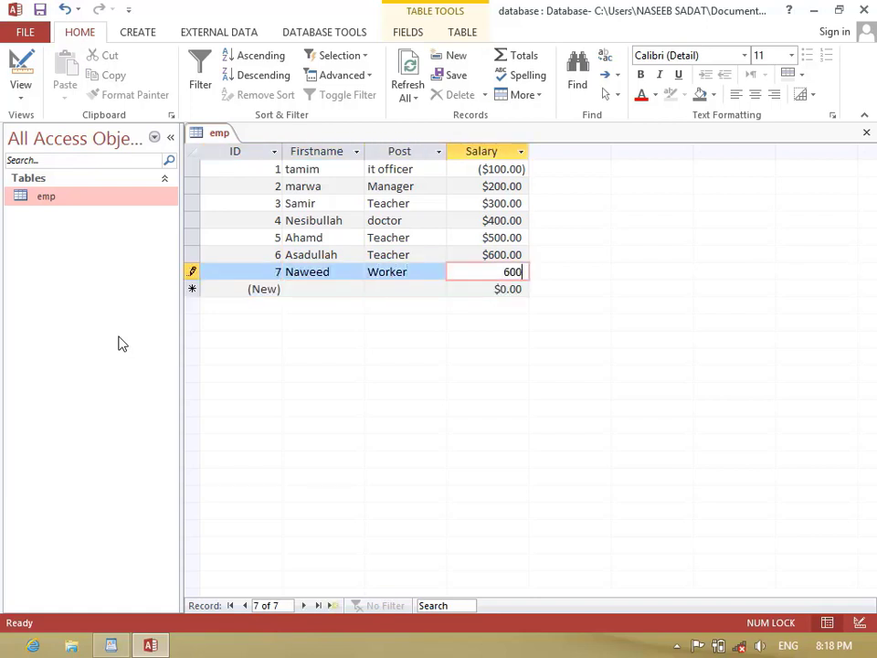
key("Tab")
Step: Fill in the eighth record with the employee's first name, the post "IT Officer" and the salary 100, and close the emp table
type("Fahim")
key("Tab")
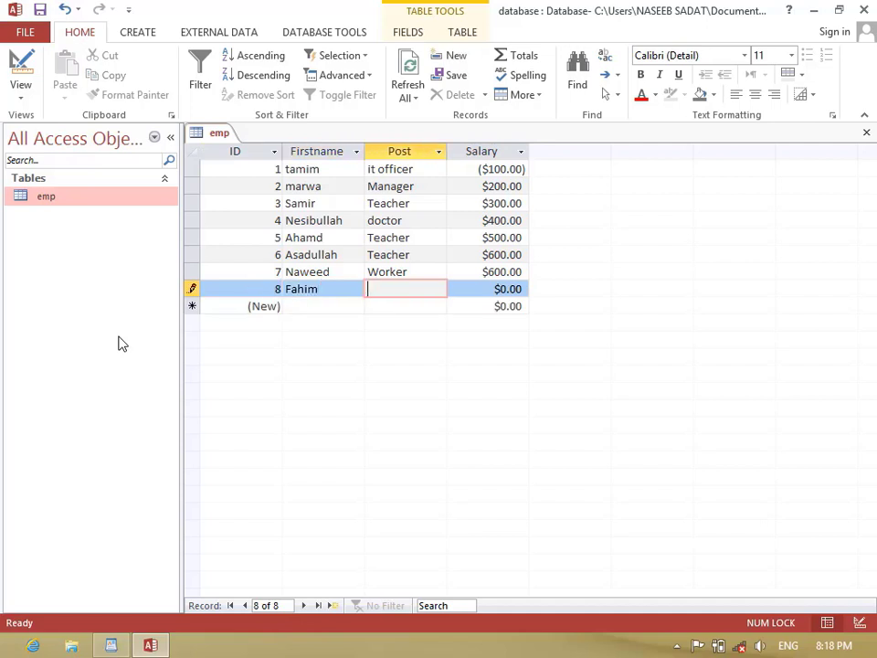
type("W")
type("IT Officer")
key("Tab")
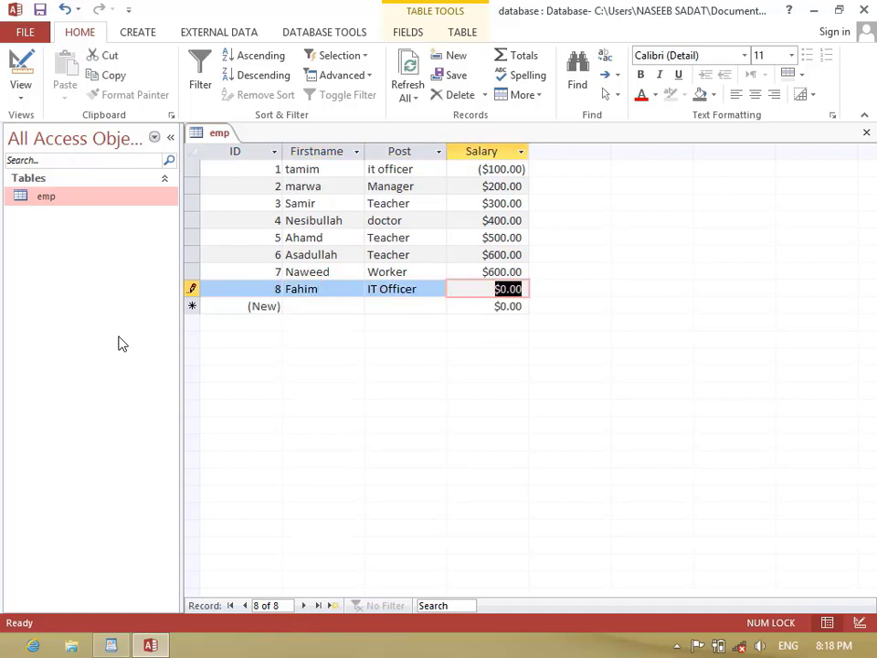
type("100")
key("Tab")
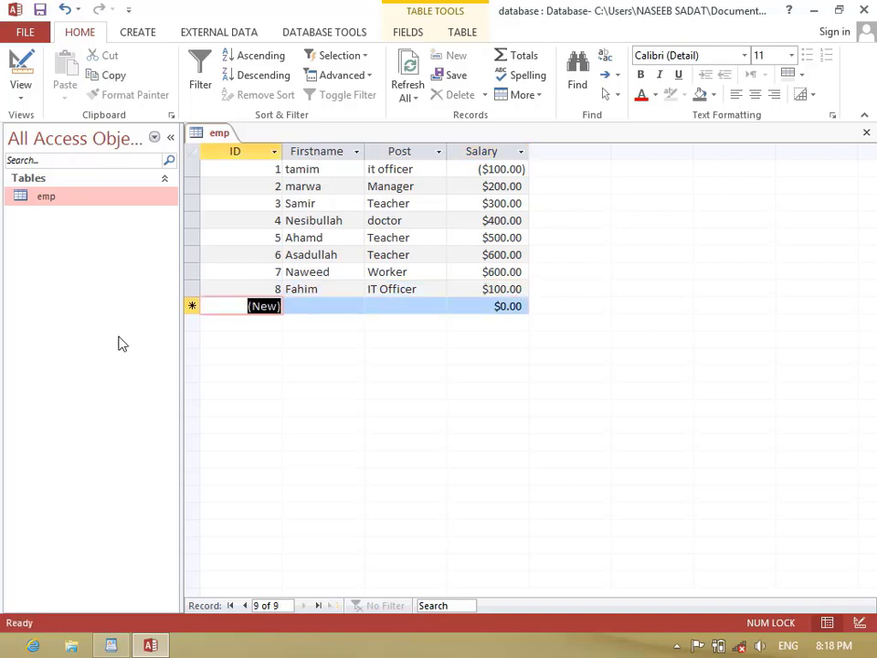
key("ctrl+w")
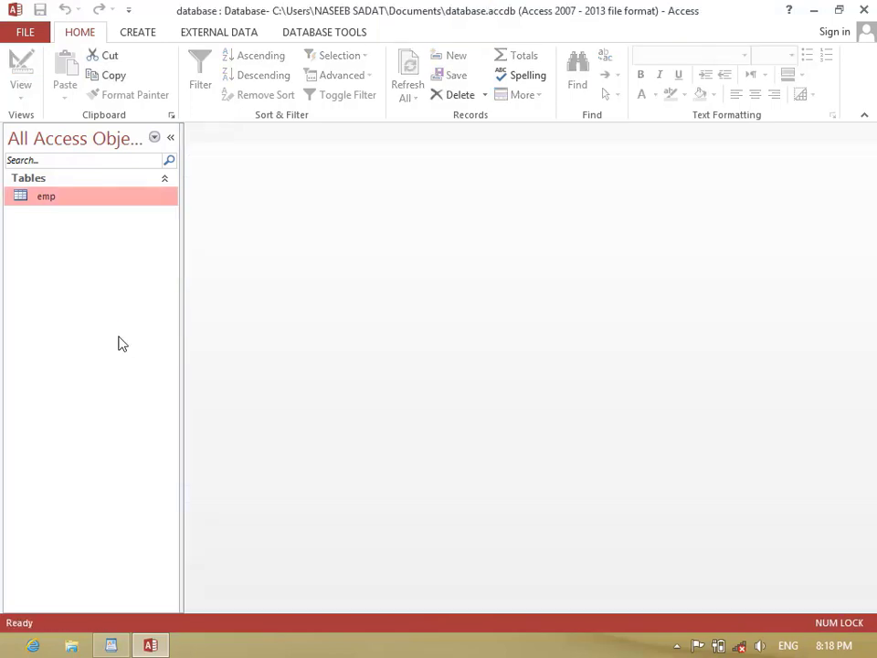
Step: Create a new query in Design view based on the emp table
left_click(139, 33)
left_click(249, 95)
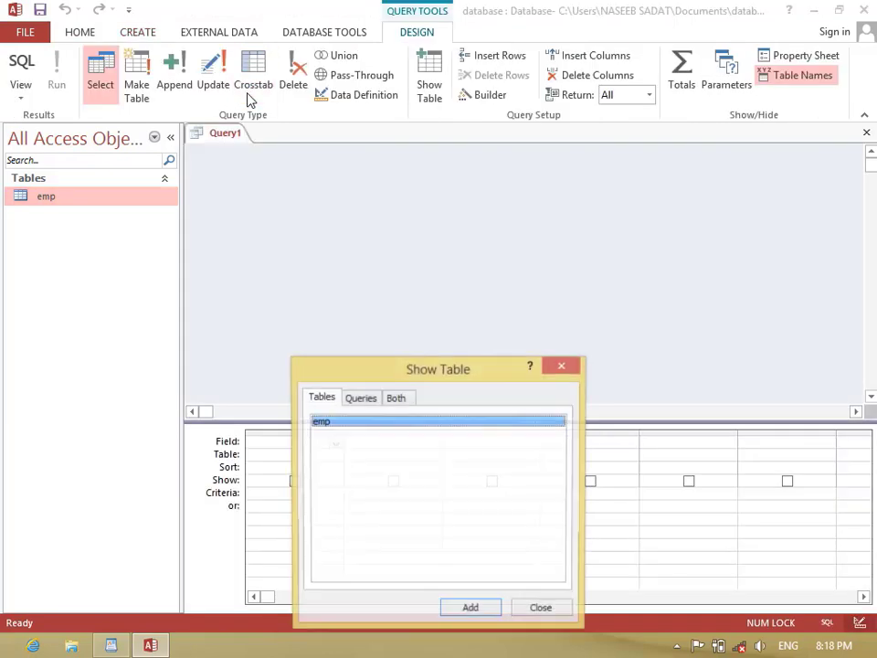
left_click_drag(411, 368, 526, 258)
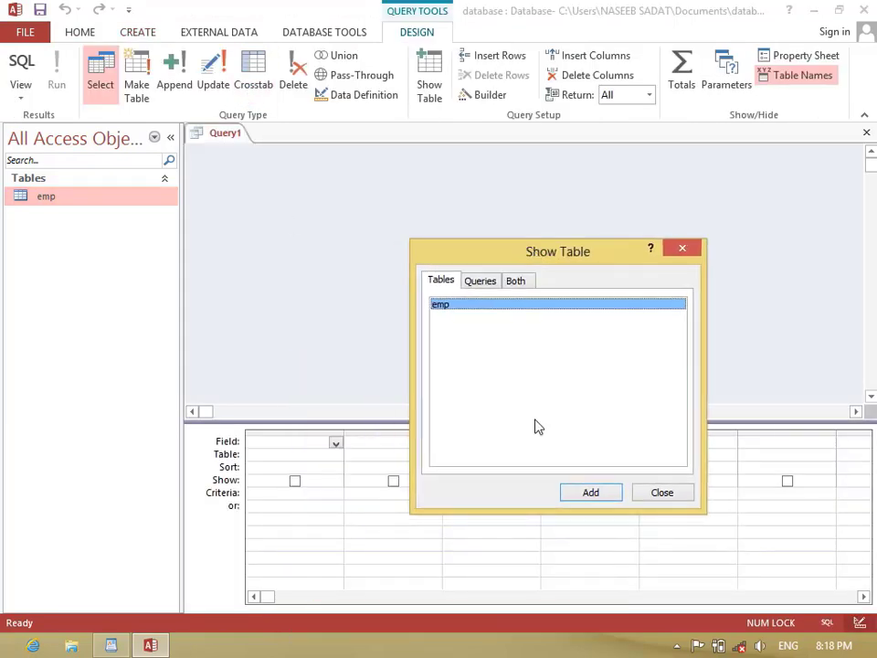
left_click(595, 493)
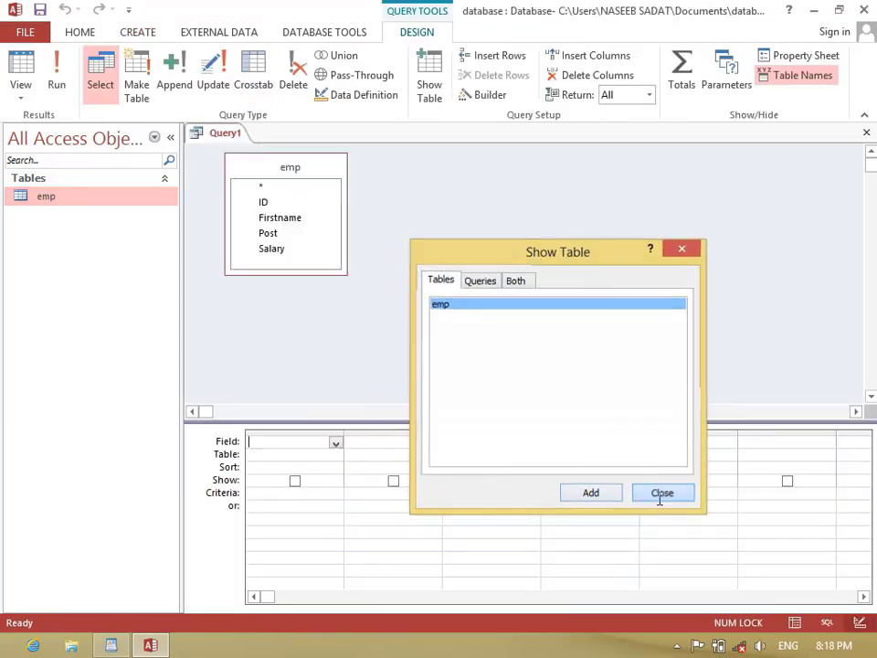
left_click(662, 493)
Step: Add the ID, Firstname, Post and Salary fields of emp to the query grid and collapse the object list
double_click(304, 177)
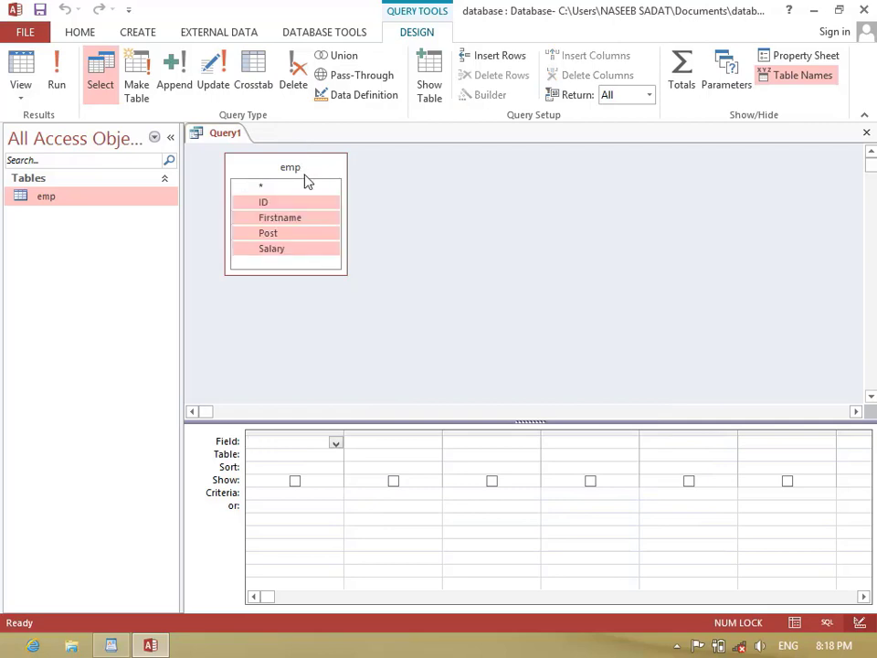
left_click_drag(293, 202, 306, 442)
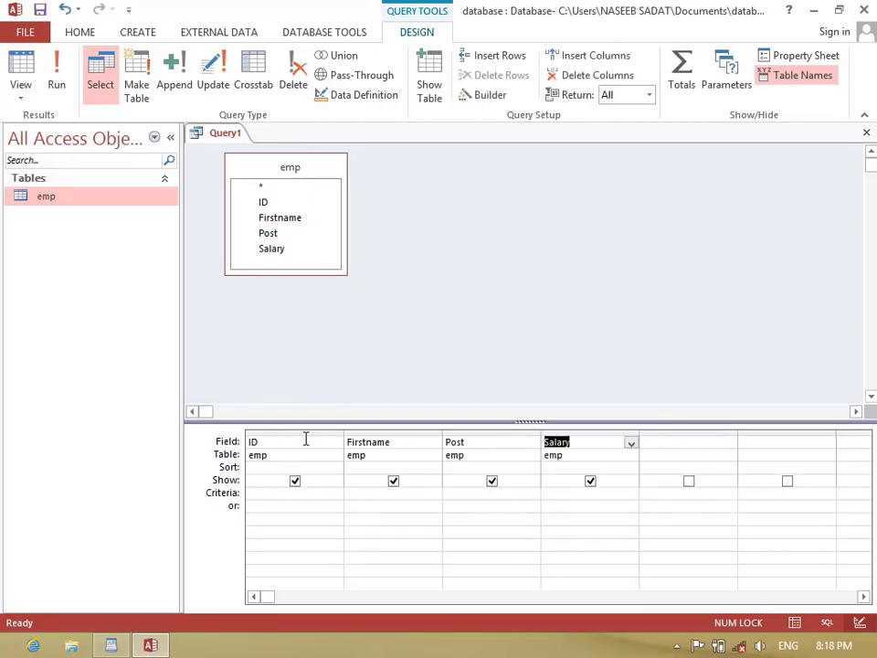
left_click(170, 137)
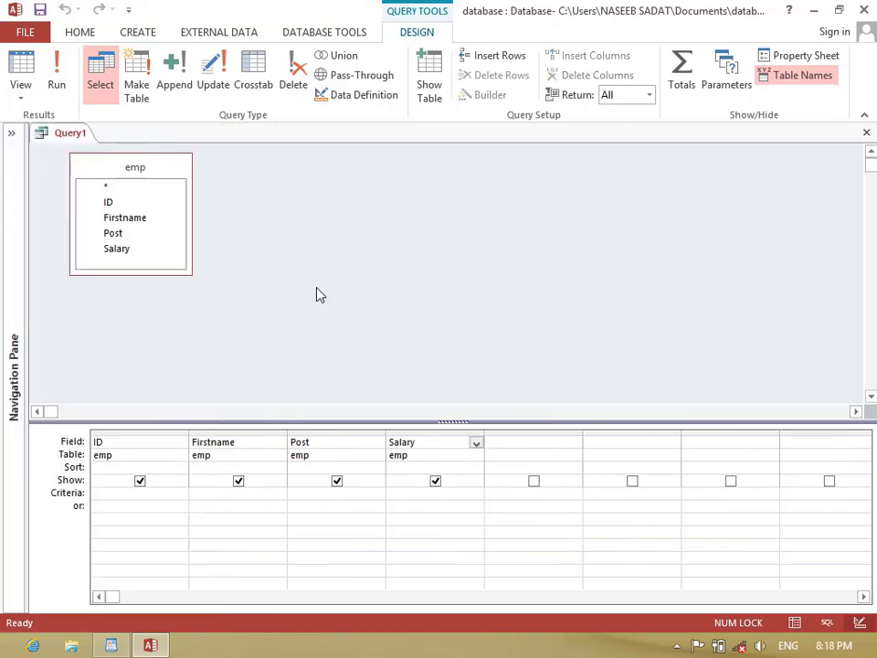
Step: Open the Zoom editor for the empty column after Salary and set its font size to 16
left_click(505, 441)
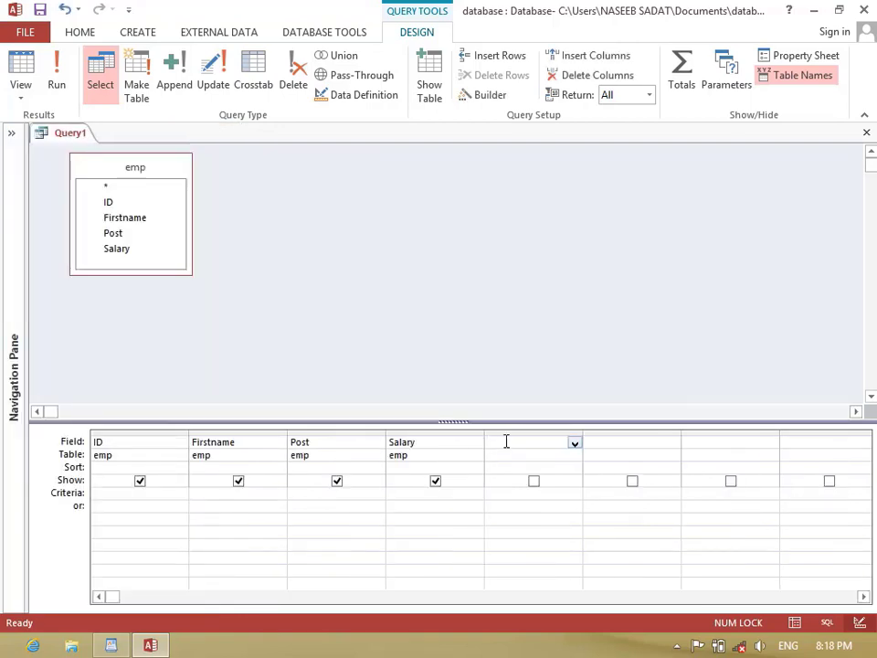
key("shift+F2")
left_click(593, 347)
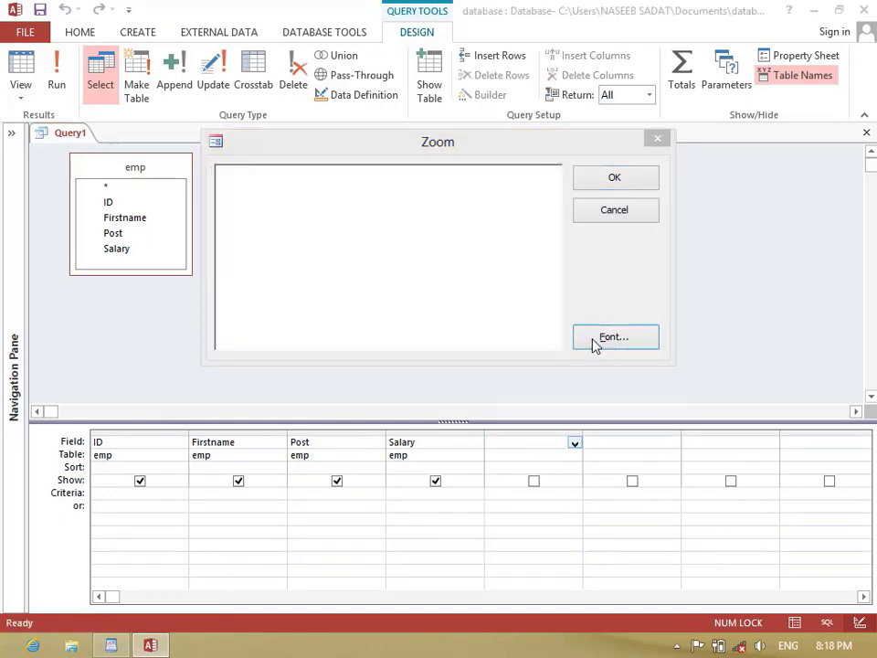
left_click(549, 375)
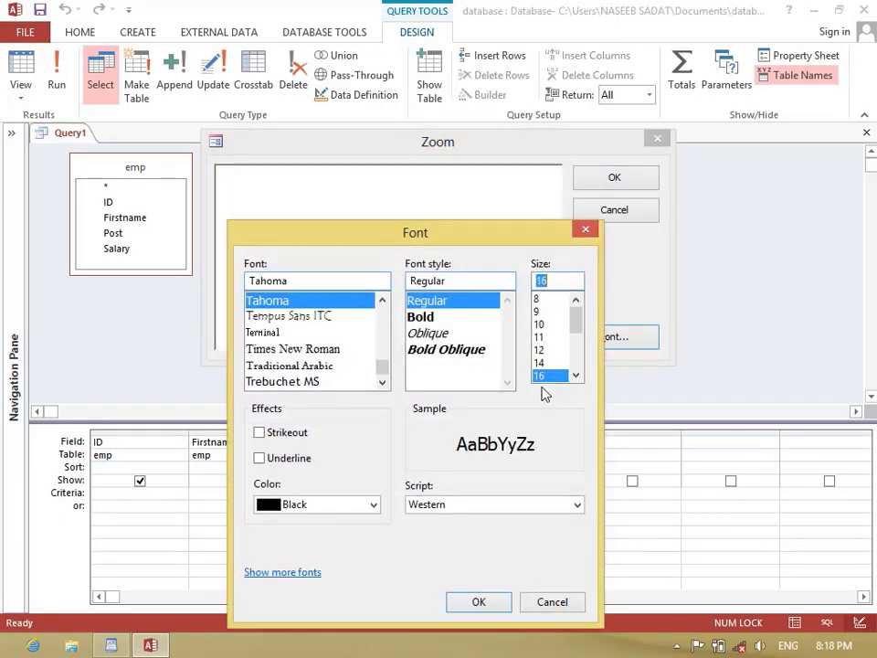
left_click(479, 601)
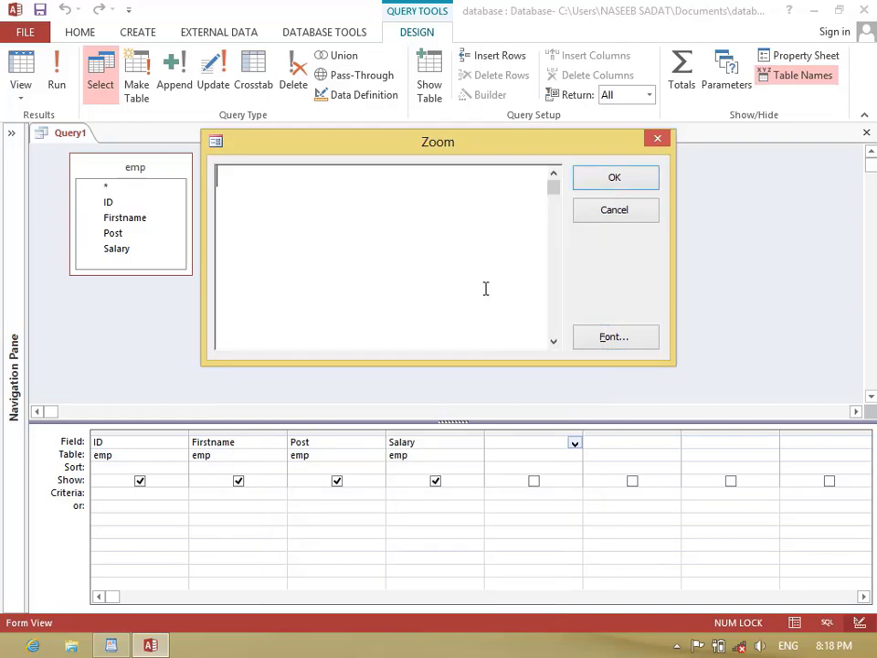
Step: Try to run the query with a calculated field Total: Sum([salary]) alongside the four table fields
type("Total")
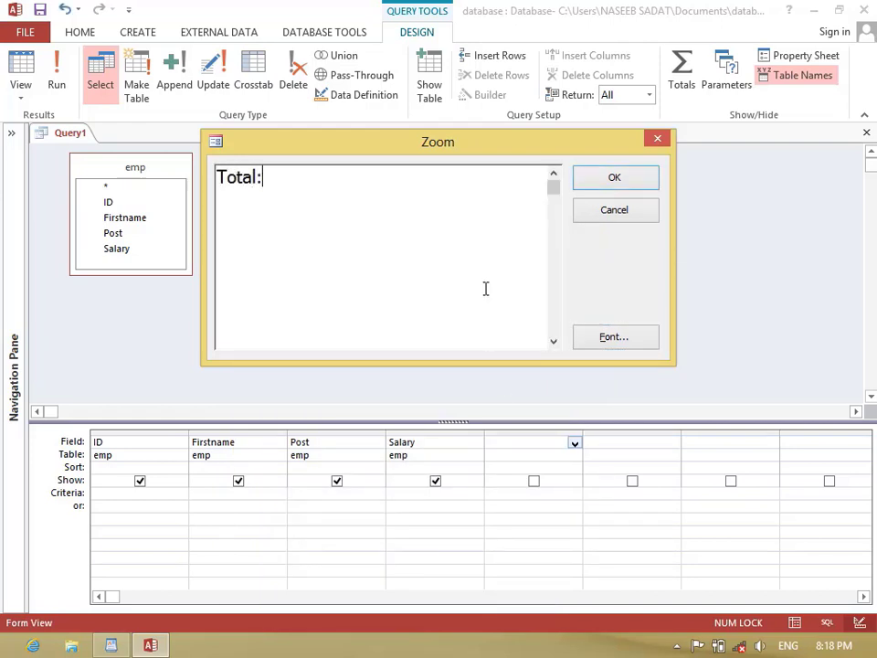
type(":sum(salary)")
key("Return")
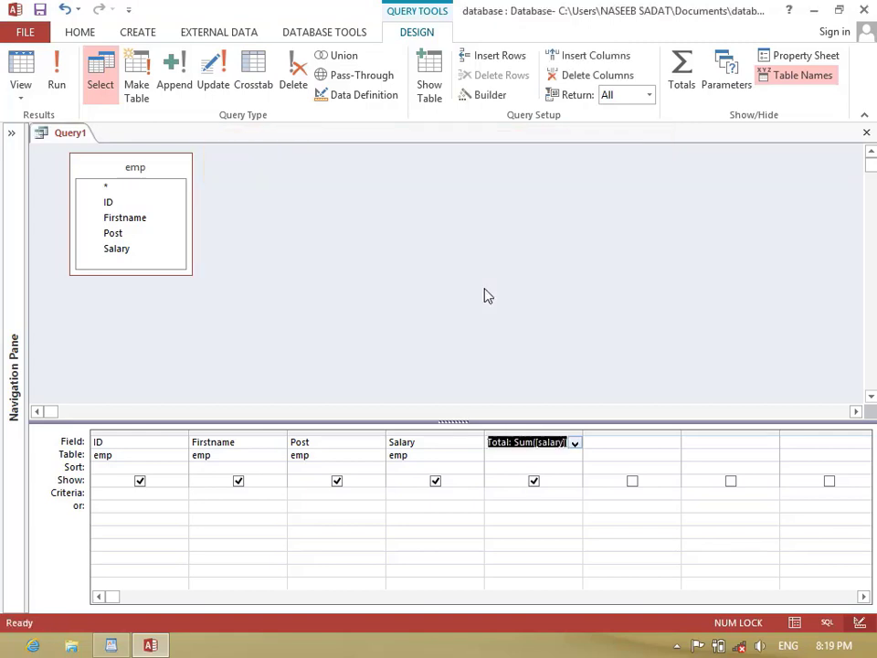
left_click(57, 72)
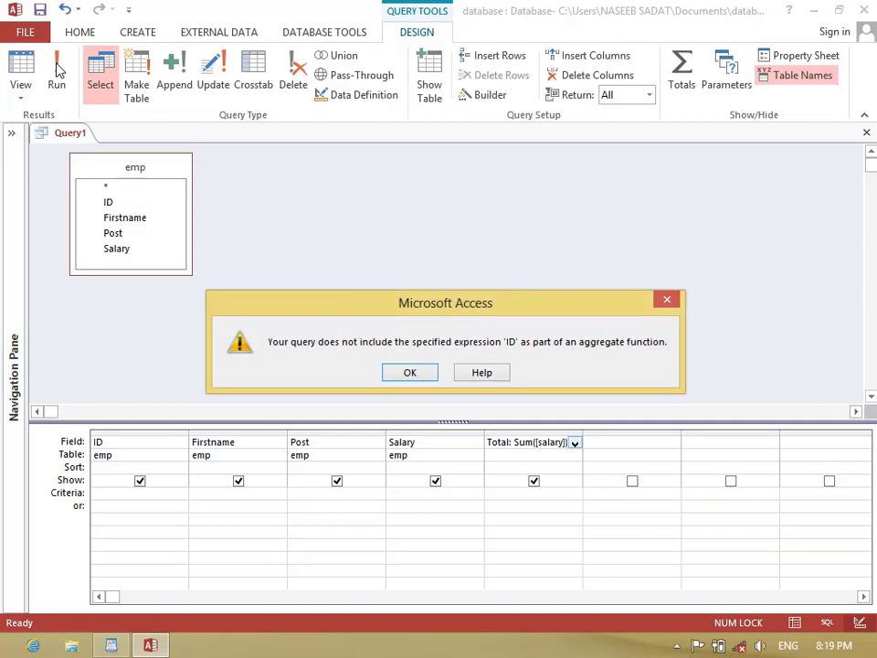
left_click(431, 377)
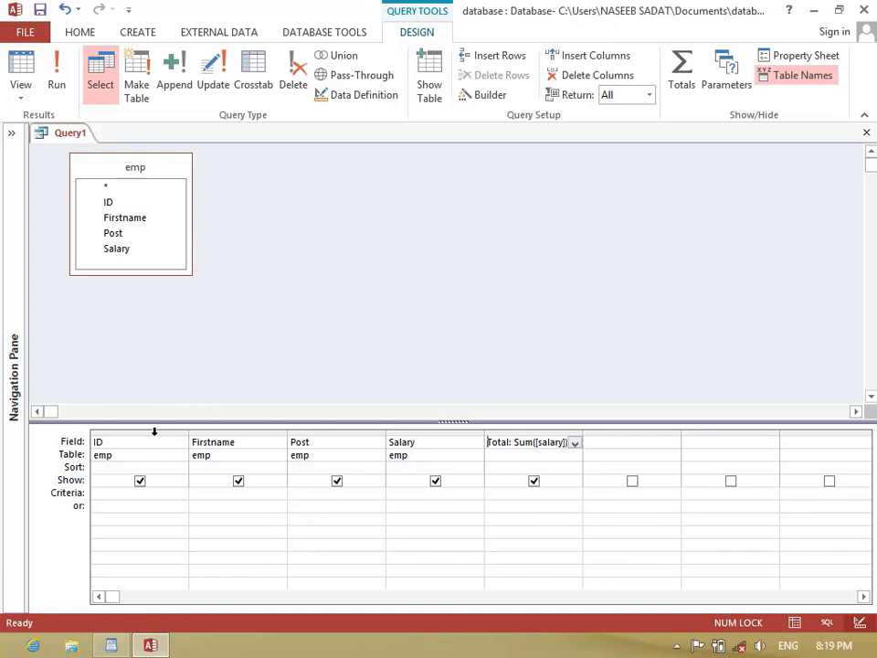
Step: Replace all query columns with the single calculated field Total: Sum([salary]) and run the query
left_click_drag(153, 429, 588, 421)
key("Delete")
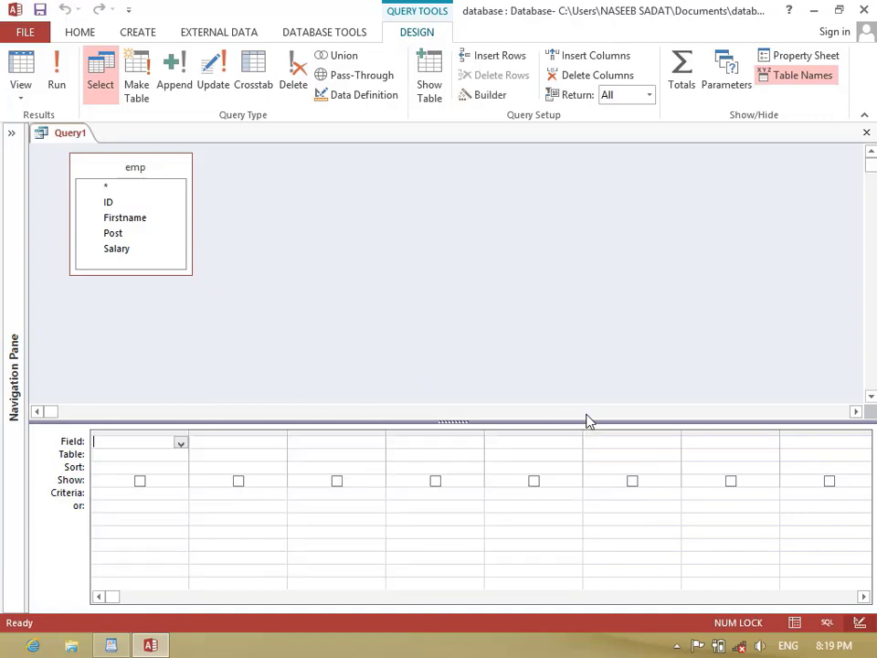
type("Total:sum")
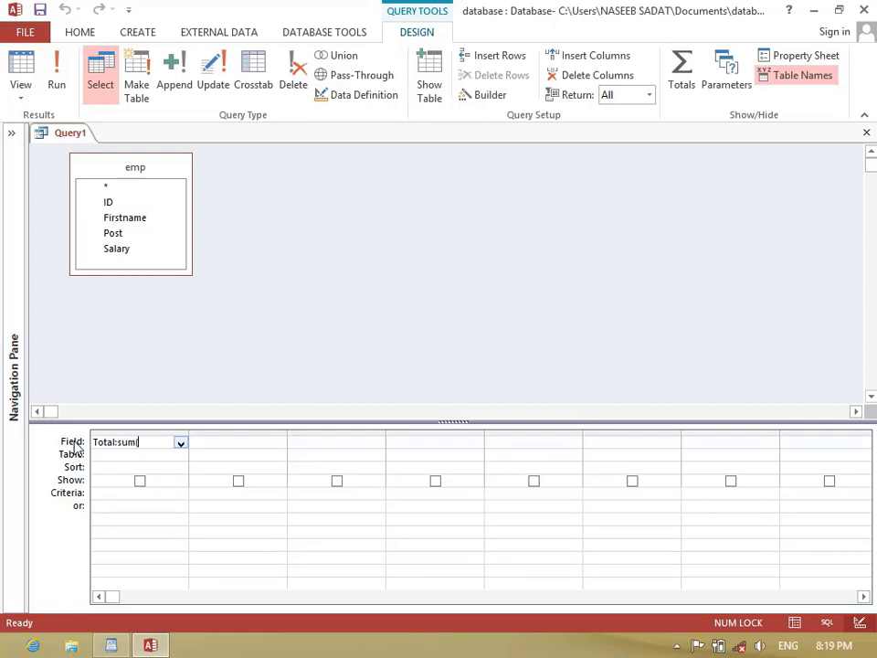
type("(salary)")
key("Tab")
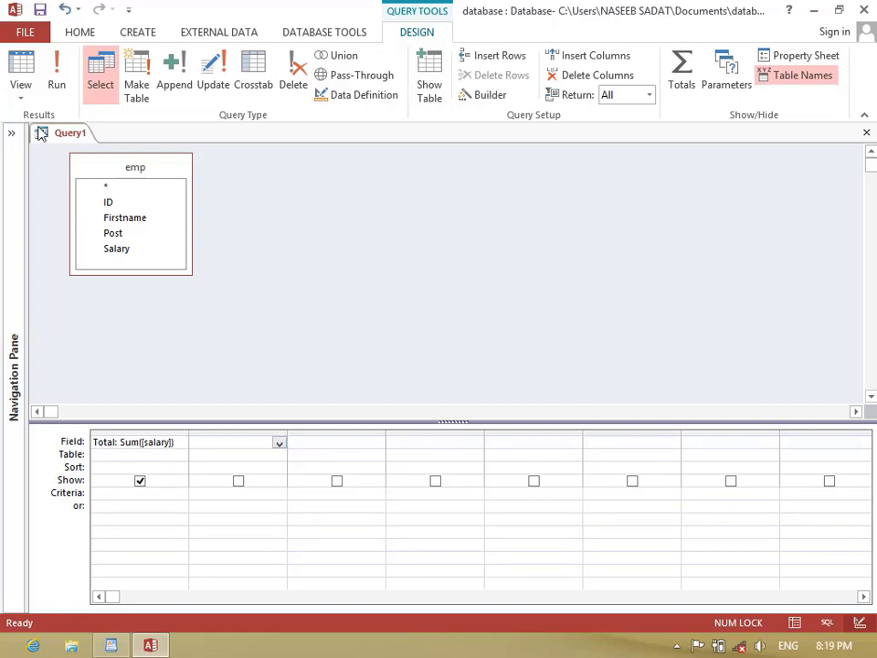
left_click(57, 78)
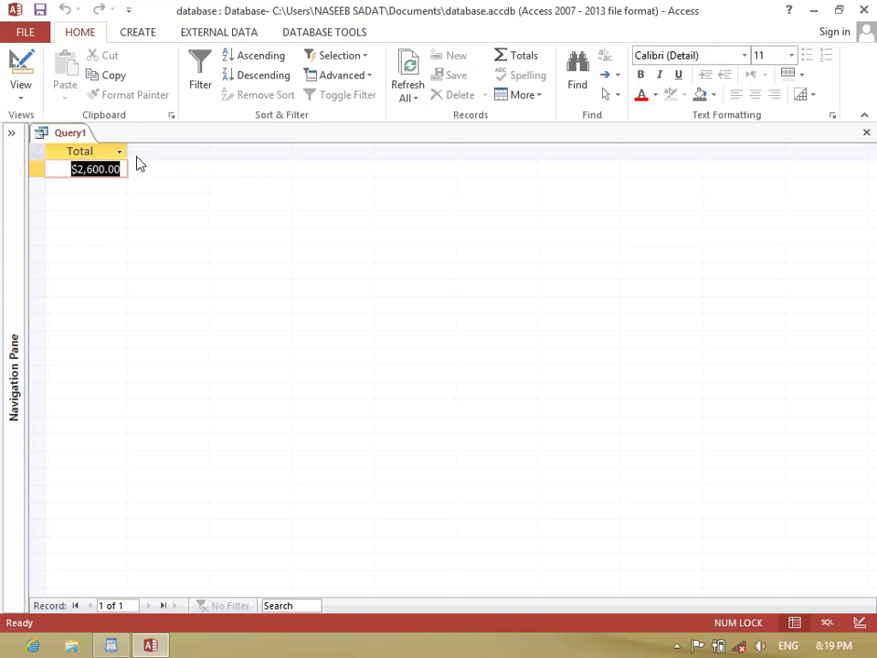
Step: Return the query to Design view and change its field to Total salary of IT Officer:sum(iif(post="IT Officer",salary))
left_click(22, 101)
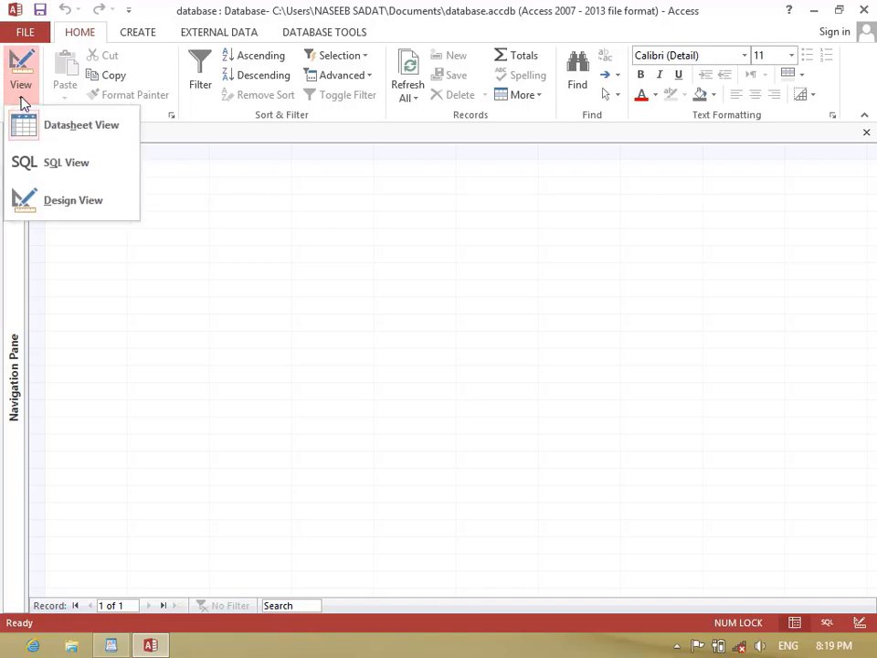
left_click(44, 202)
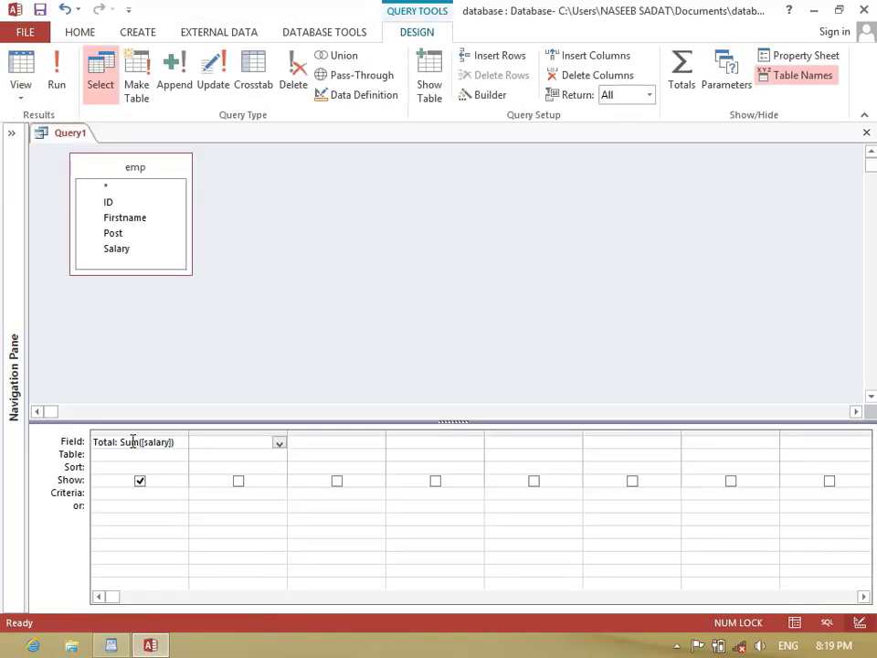
key("shift+F2")
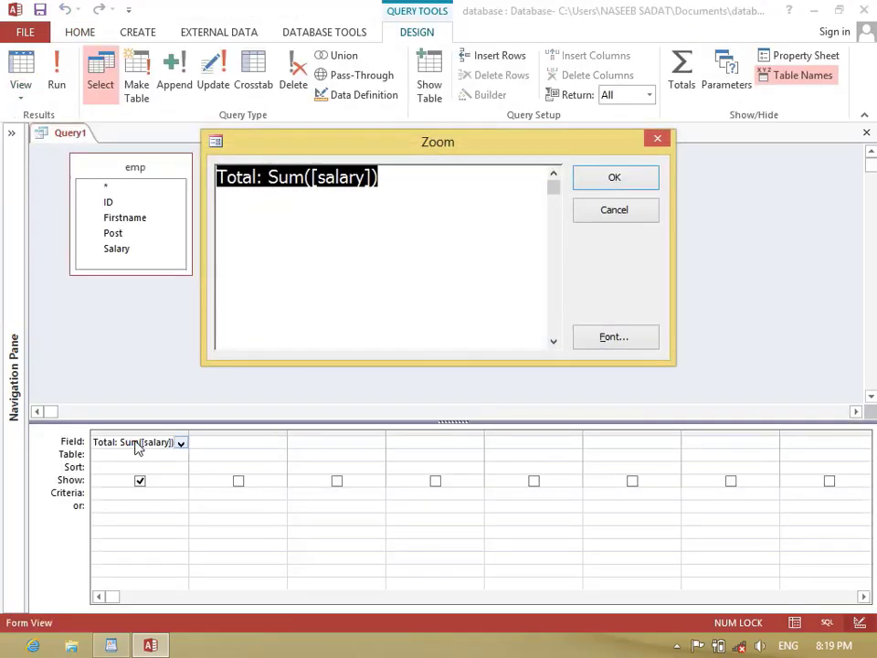
type("Total sala")
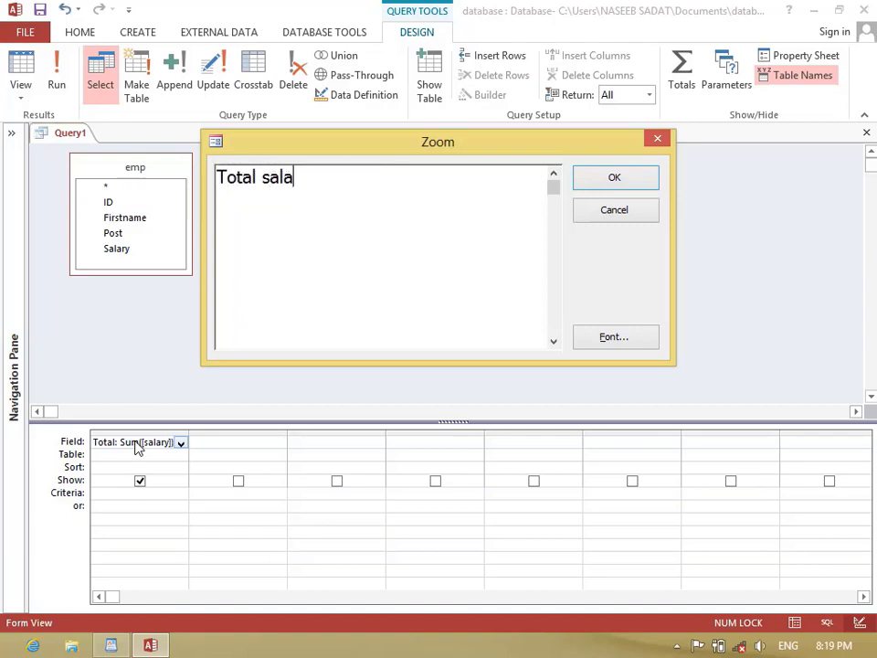
type("ry of IT Of")
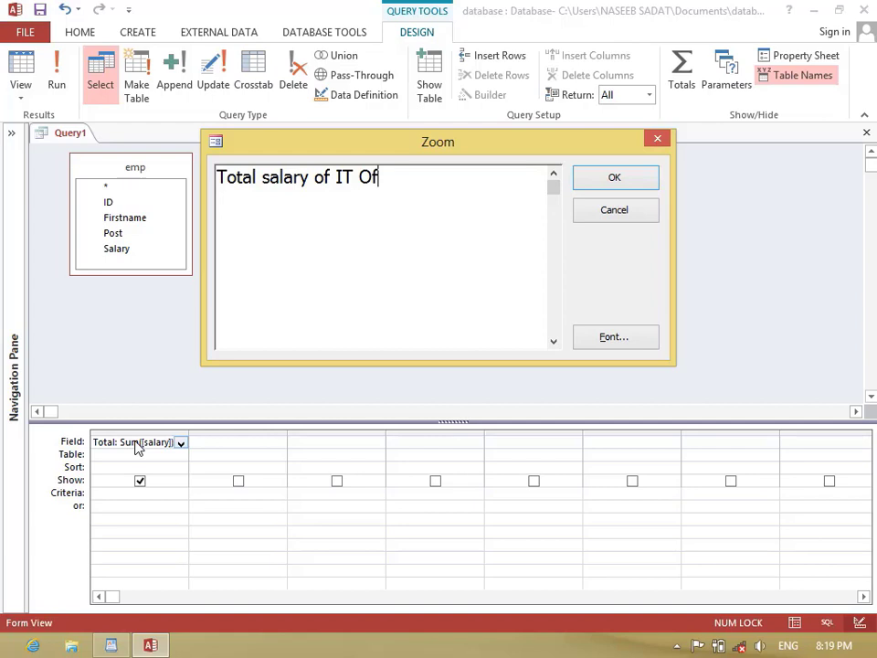
type("ficer:sum(iif(post")
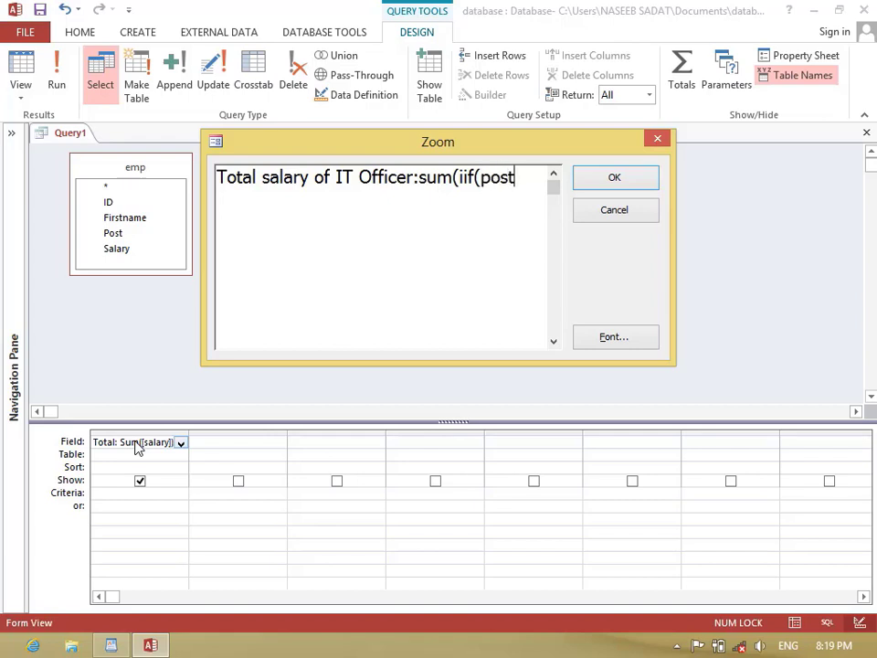
type("=\"IT Officer\"")
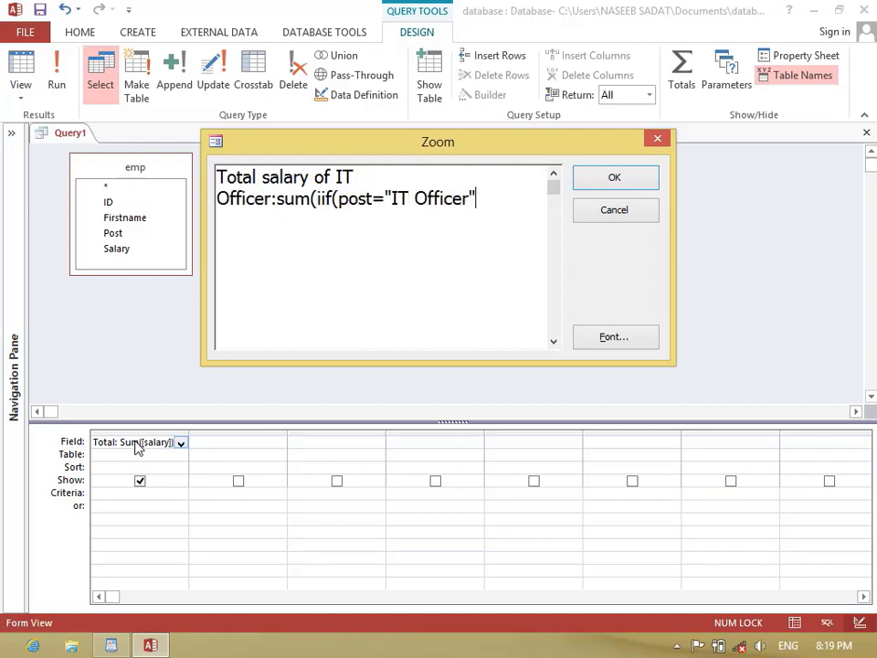
type(",")
key("BackSpace")
type("),")
key("BackSpace")
key("BackSpace")
type(",salary)")
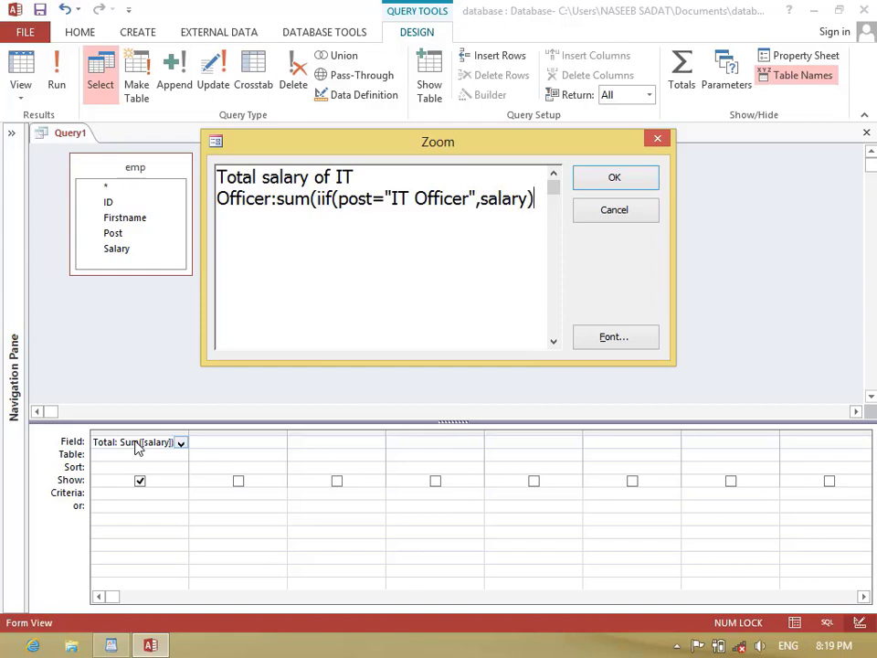
key("Return")
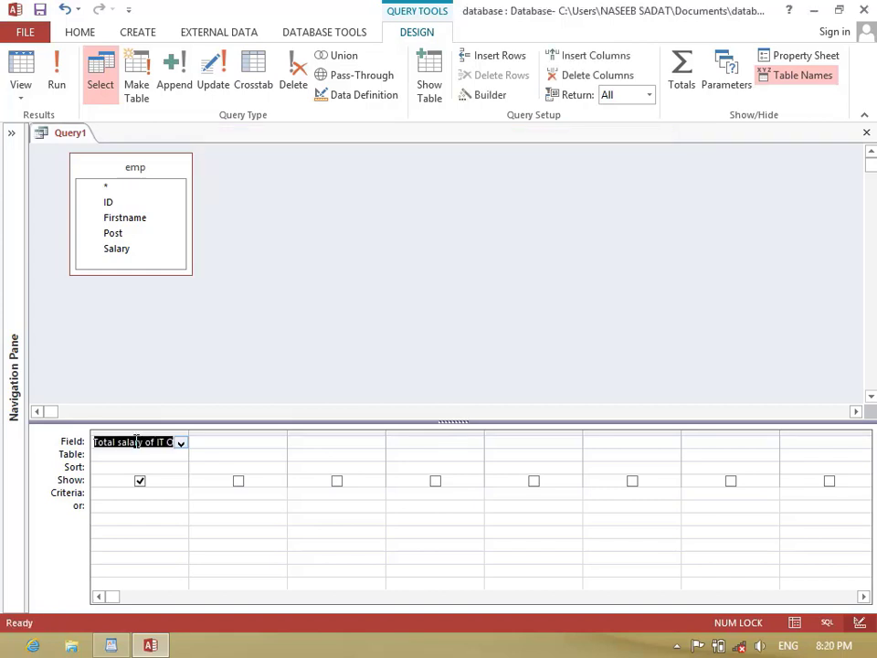
Step: Run the query and fit the result column's width to its heading
left_click(58, 68)
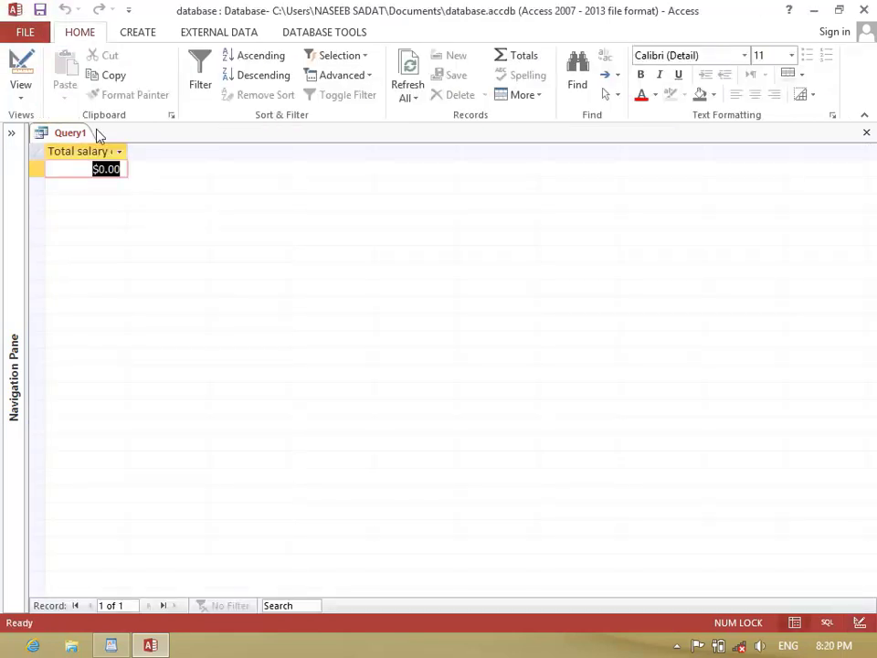
double_click(131, 152)
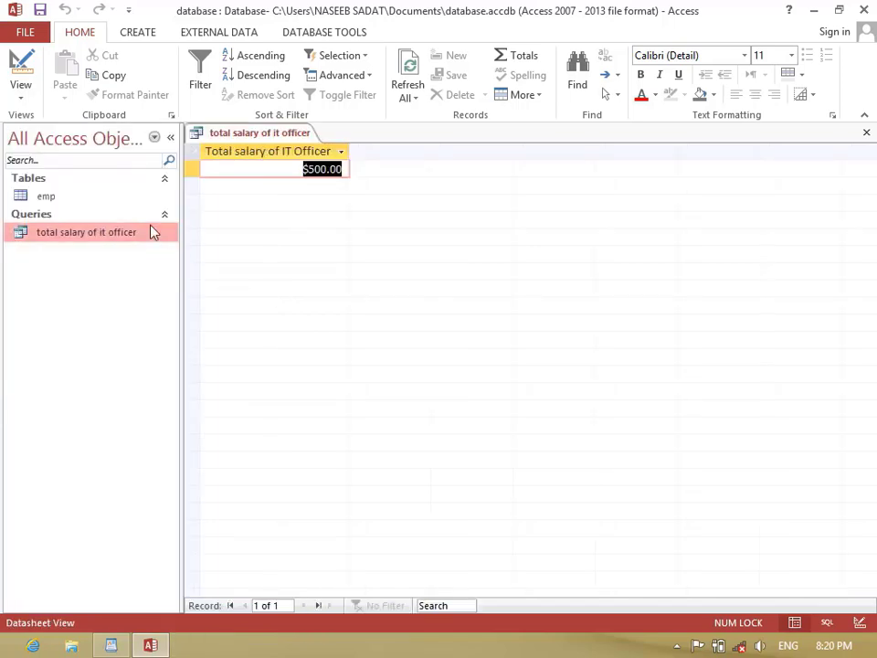
Step: Close the total salary of it officer query and create a new query in Design view based on the emp table
key("ctrl+w")
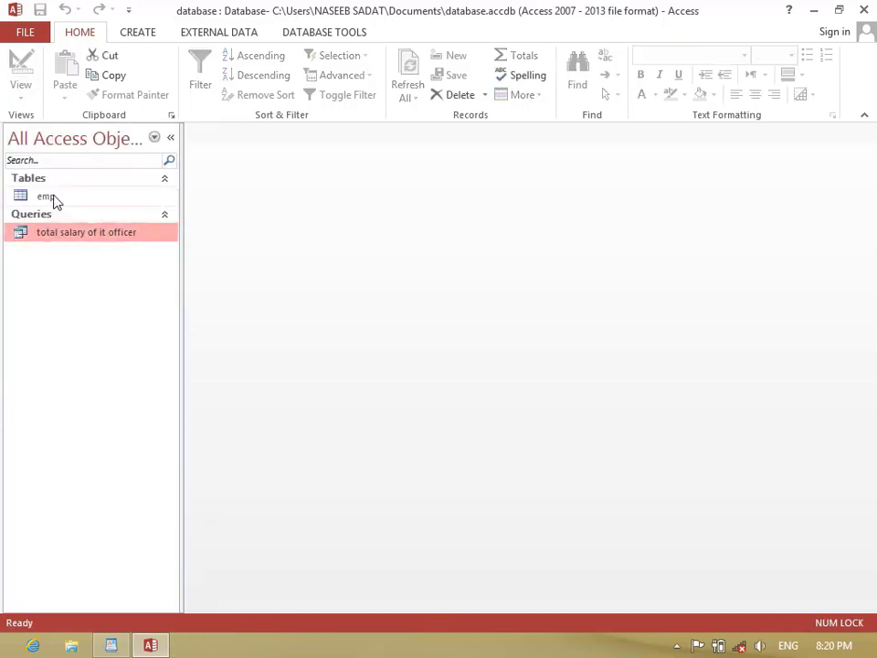
left_click(138, 33)
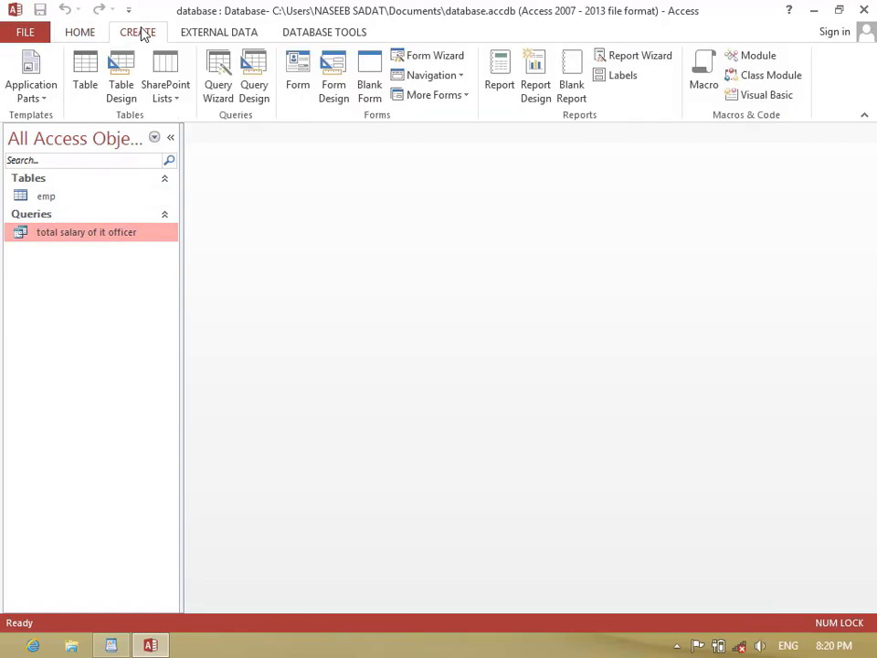
left_click(270, 89)
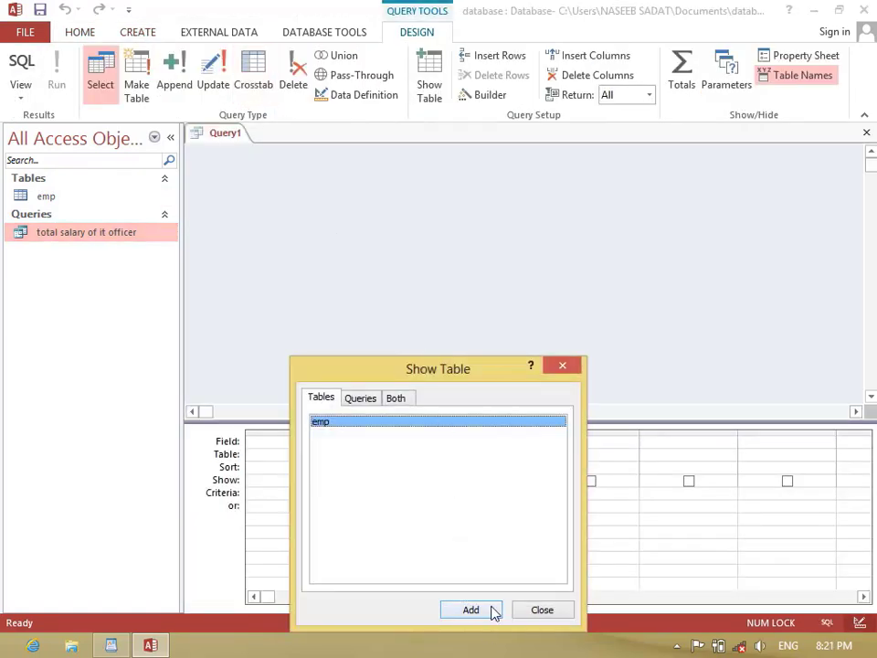
left_click(493, 610)
left_click(558, 611)
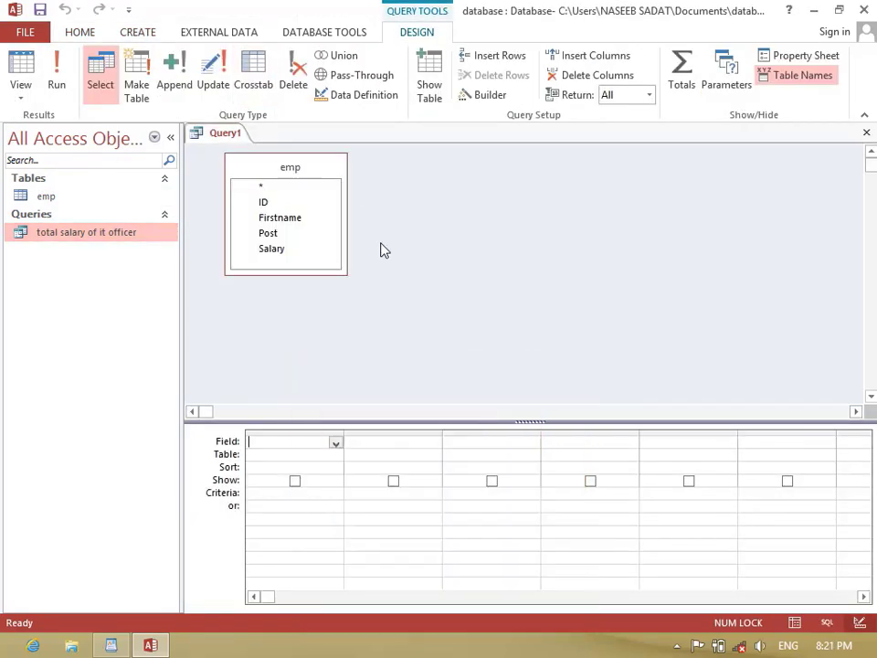
double_click(334, 175)
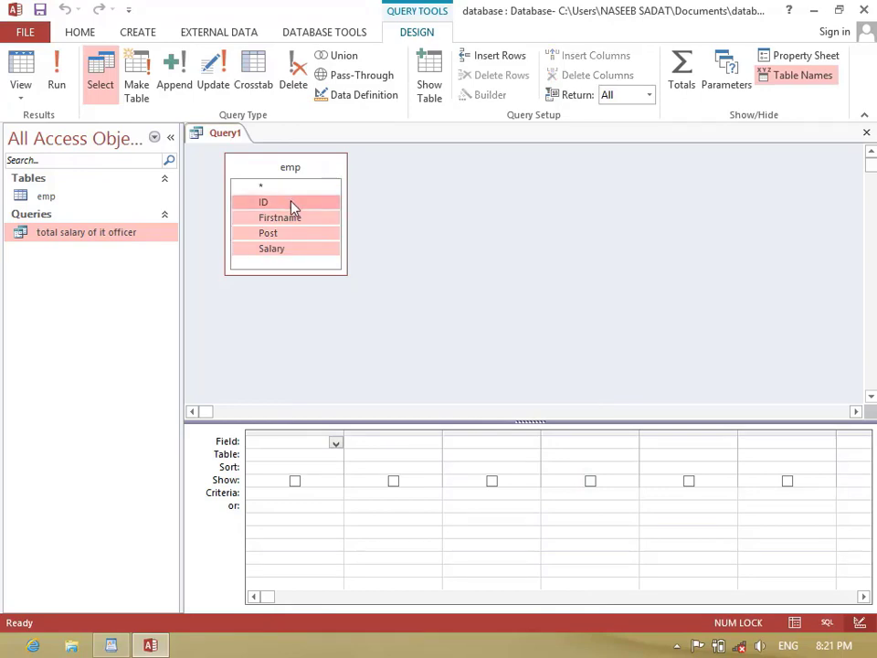
left_click_drag(293, 208, 302, 186)
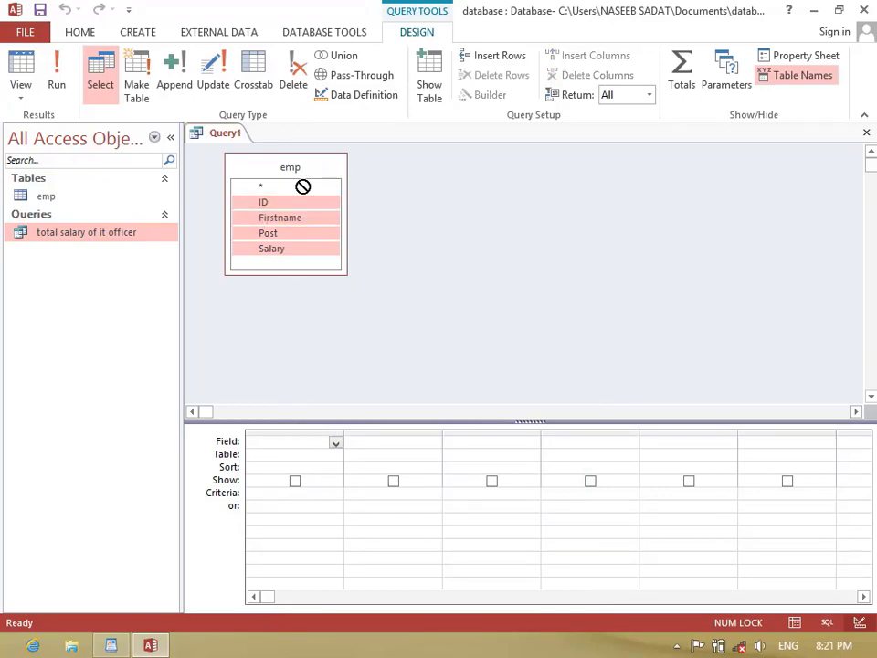
left_click(304, 451)
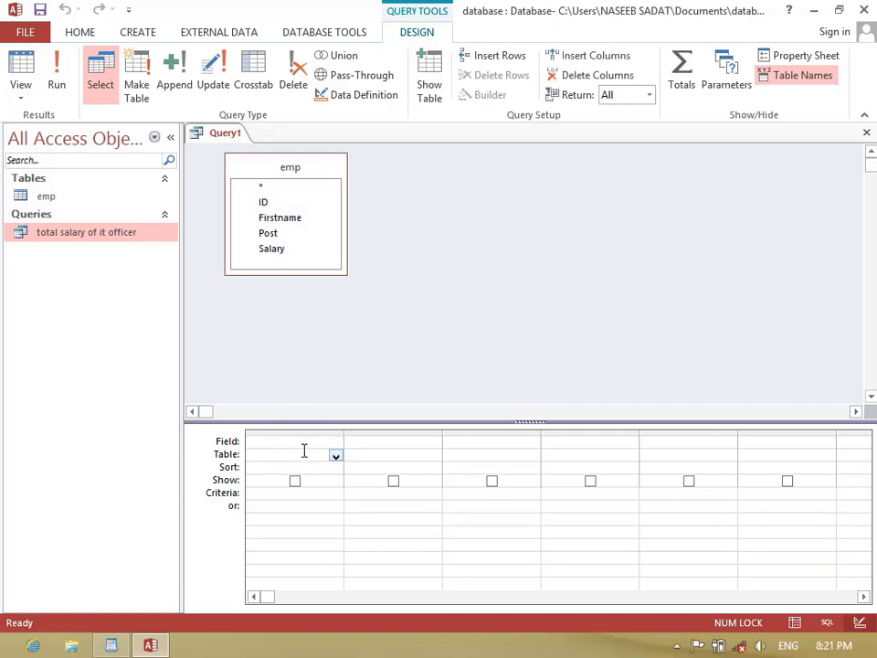
Step: Enter Total salary of it officer:sum(iif(post="IT Officer",salary)) as the first field of the query
left_click(315, 442)
key("shift+F2")
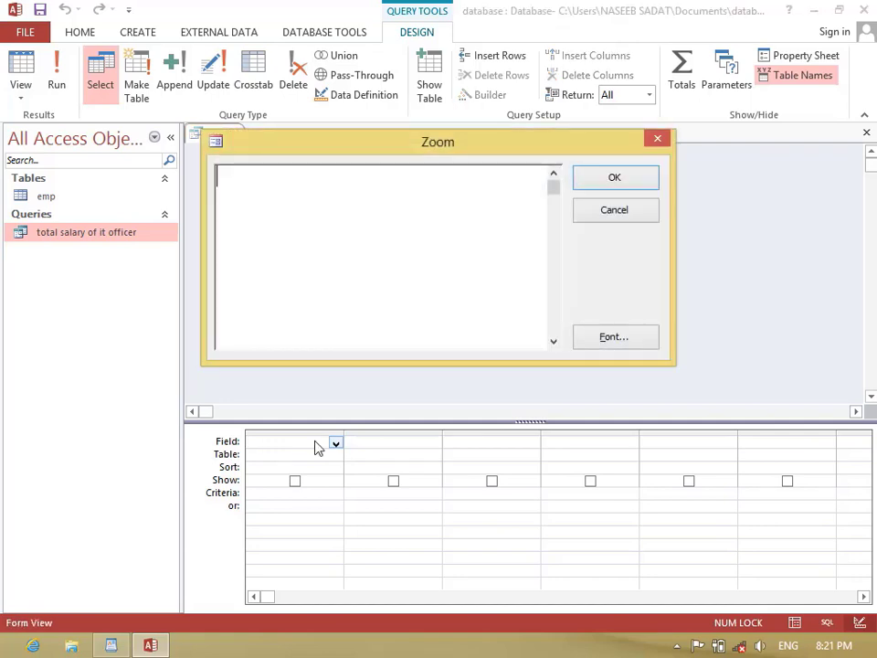
type("Total salar")
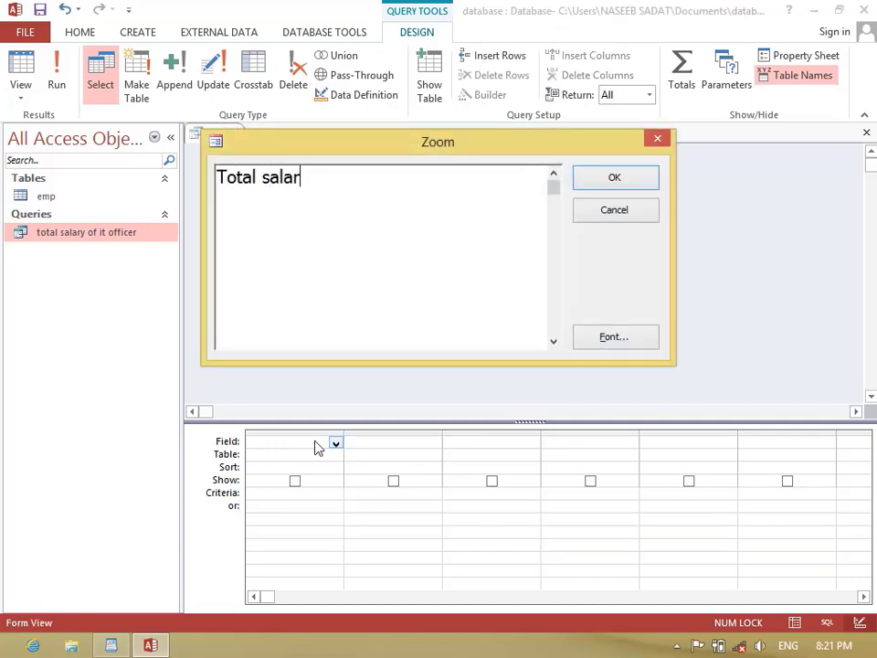
type("y of it officer:")
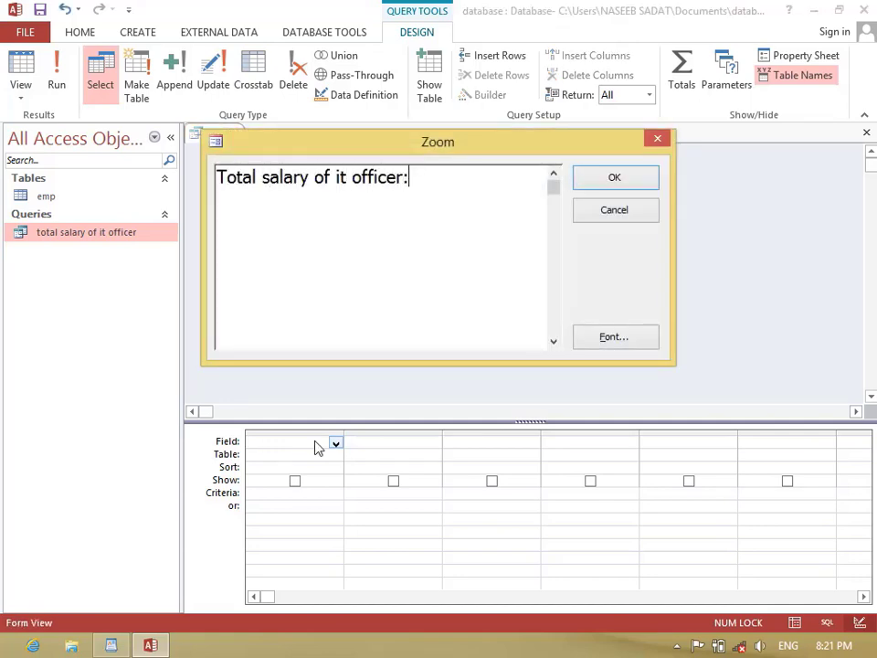
type("sum(iif(post")
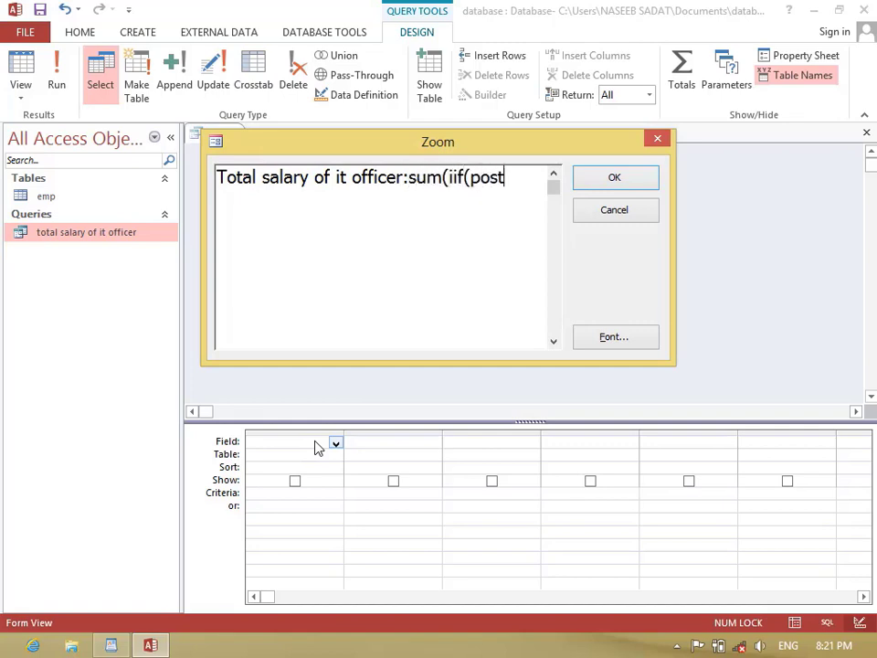
type("=\"IT Officer\"")
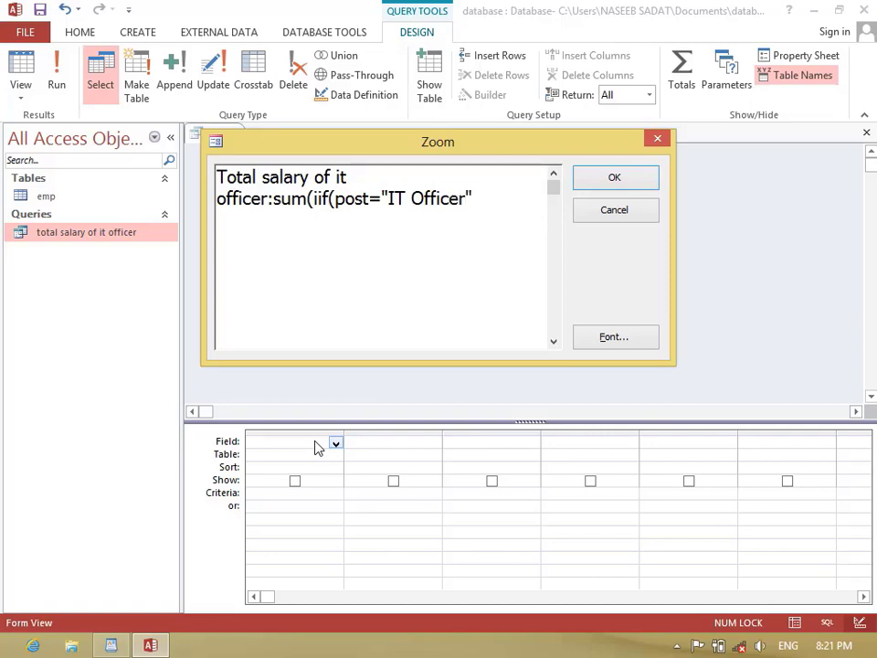
type(",salary))")
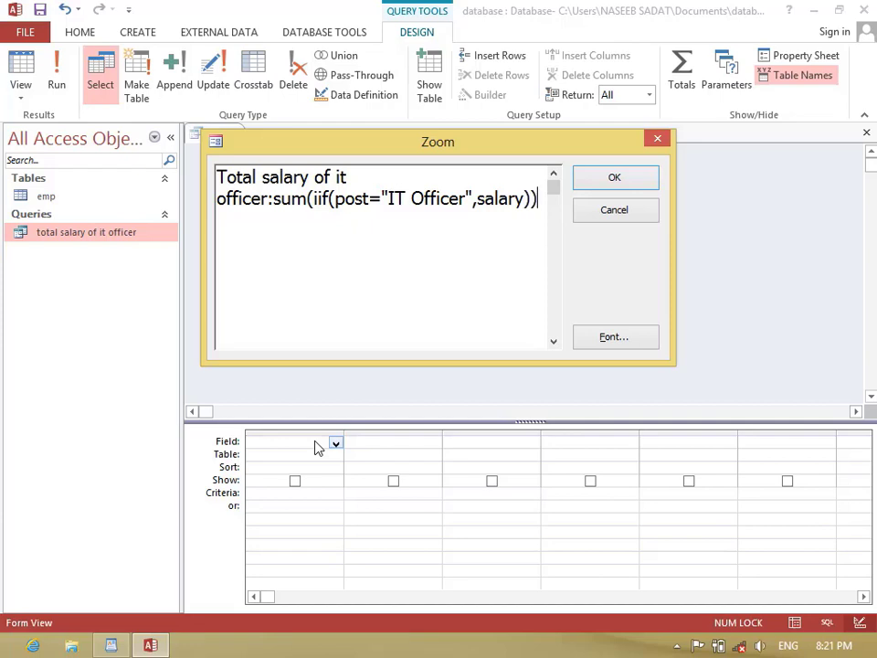
key("Return")
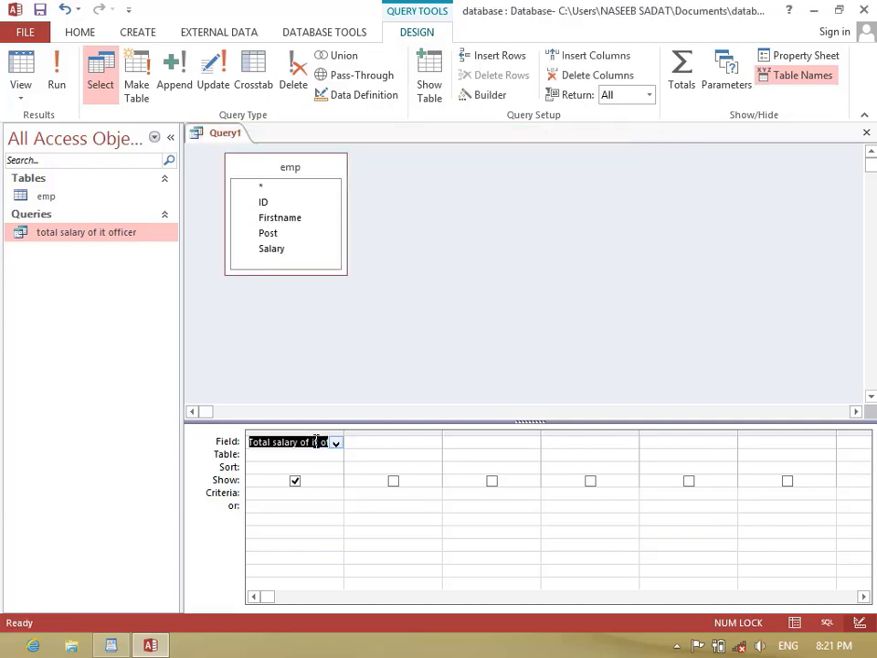
Step: Enter Total Count of it officer:count(iif(post="IT Officer",id)) as the second field of the query
key("F2")
key("shift+F2")
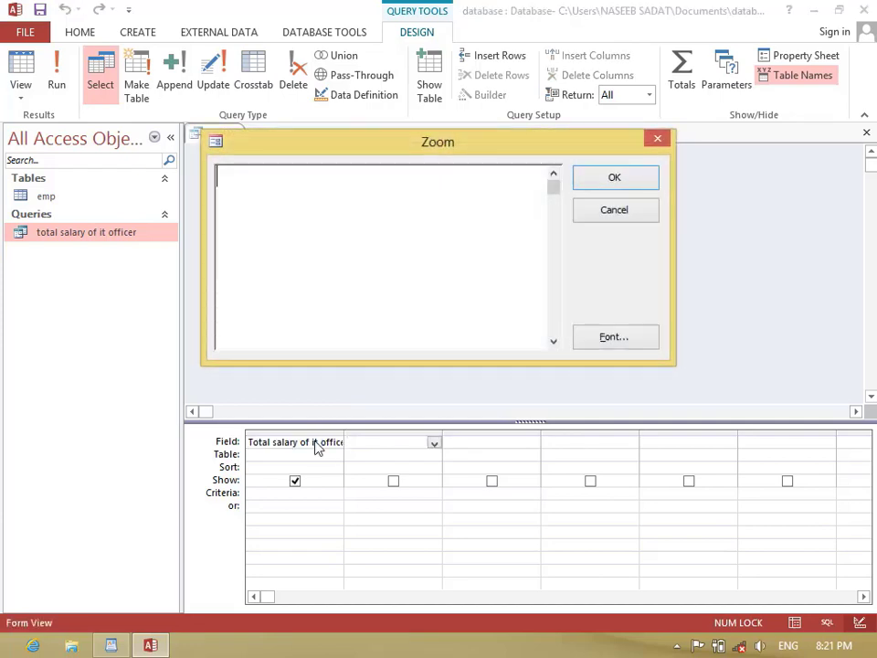
type("Total Count of iff")
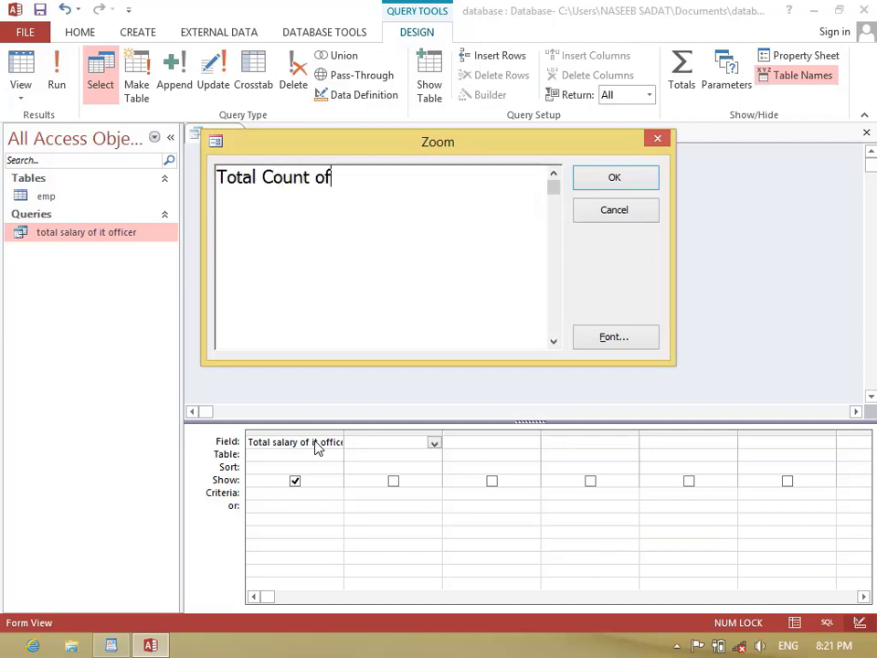
key("BackSpace")
key("BackSpace")
type("t officer:")
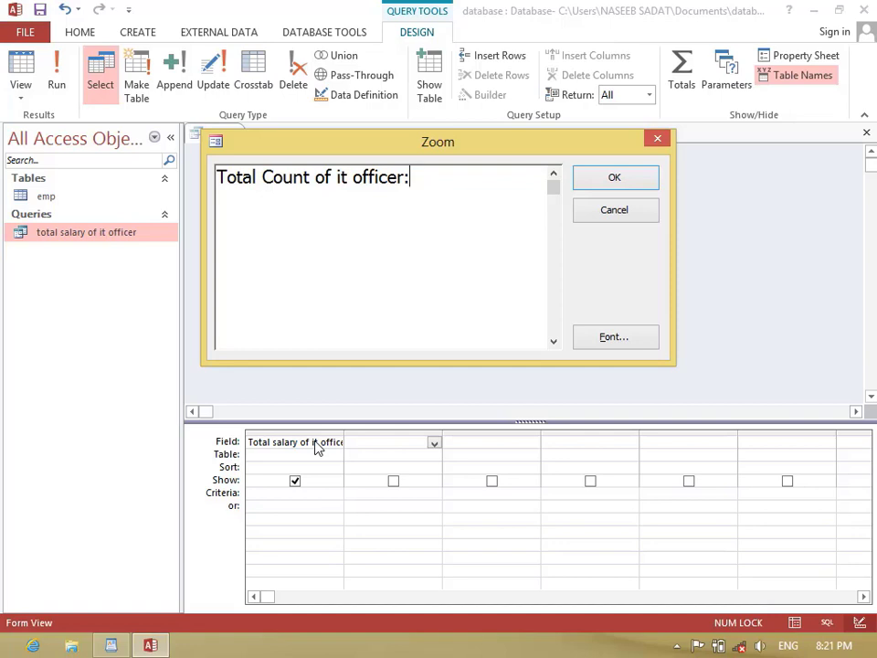
type("count(iif")
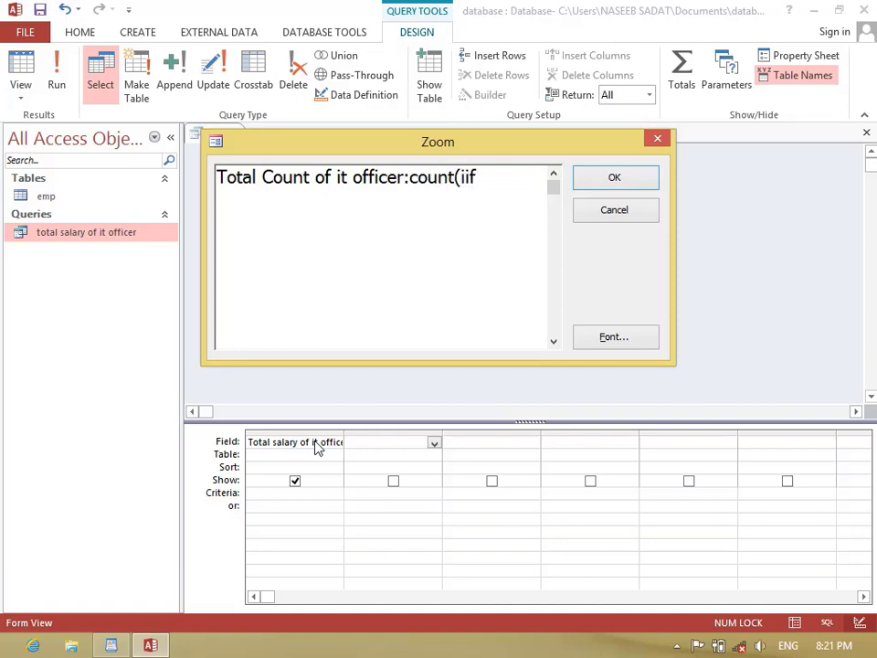
type("(post=\"IT Offic")
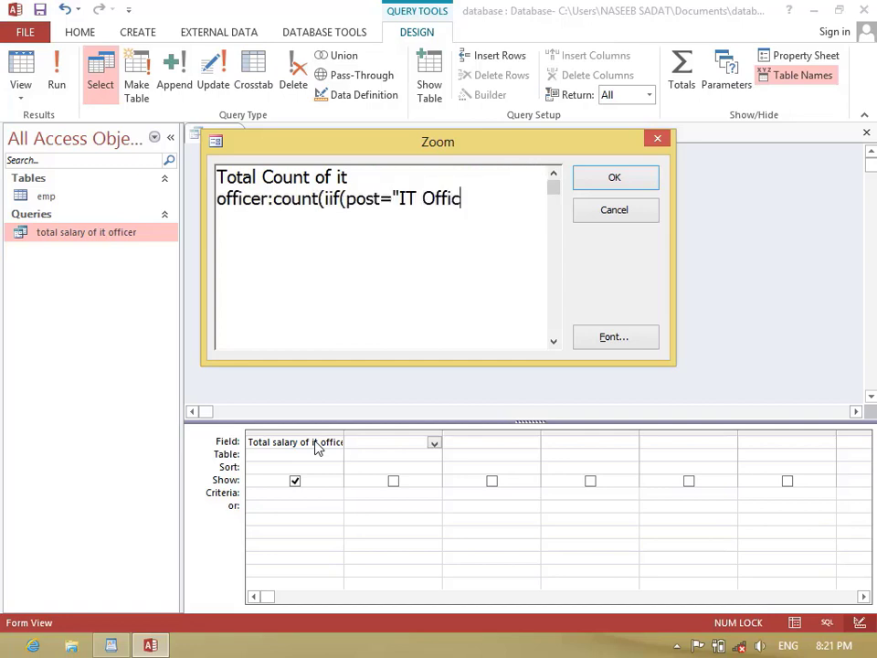
type("er\",")
type("id))")
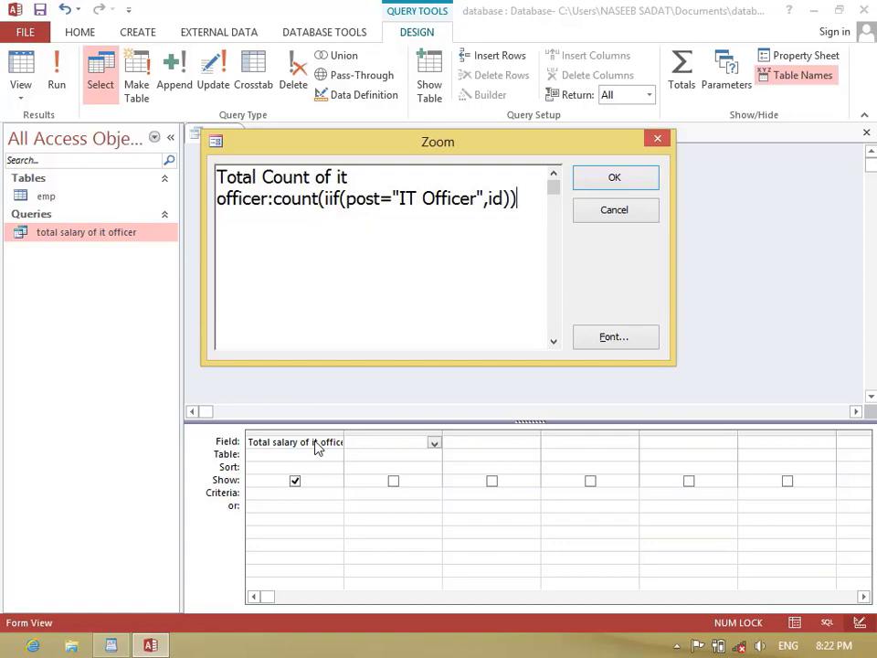
key("Return")
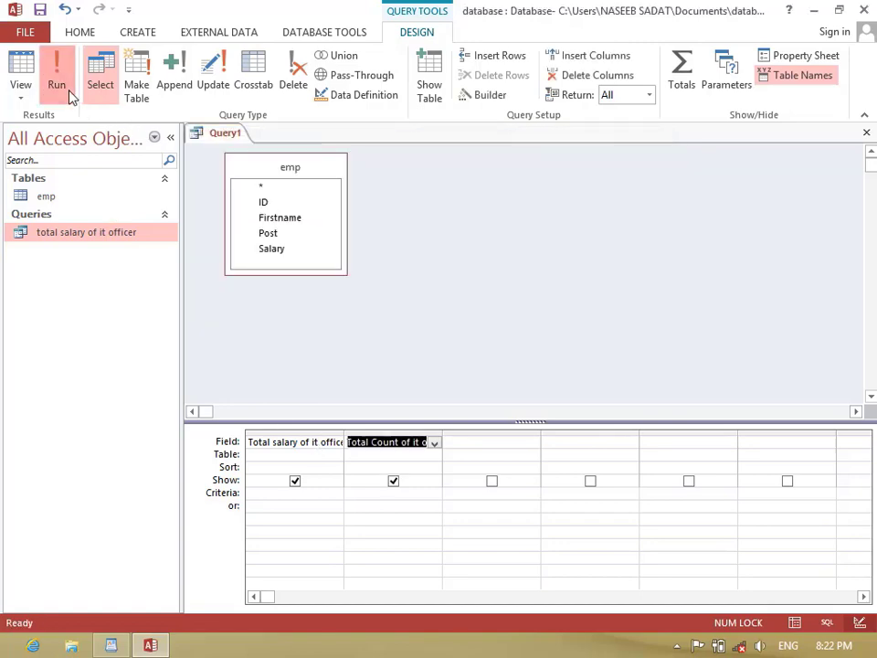
Step: Run the query and widen both result columns to fit their headings
left_click(66, 91)
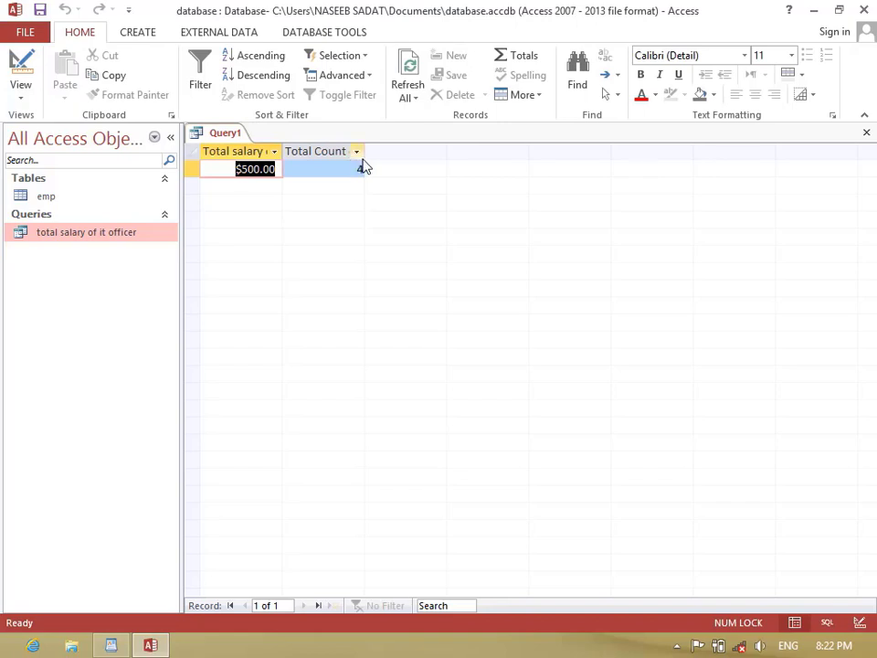
left_click_drag(365, 151, 430, 196)
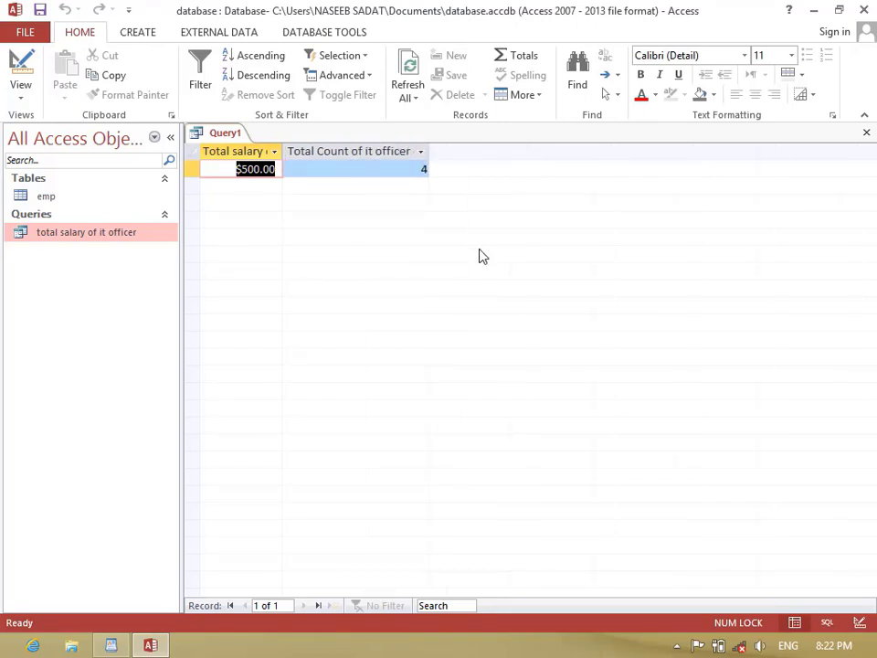
double_click(283, 151)
Step: Look at the two-cell sketch in Paint and return to the query results in Access
key("alt+Tab")
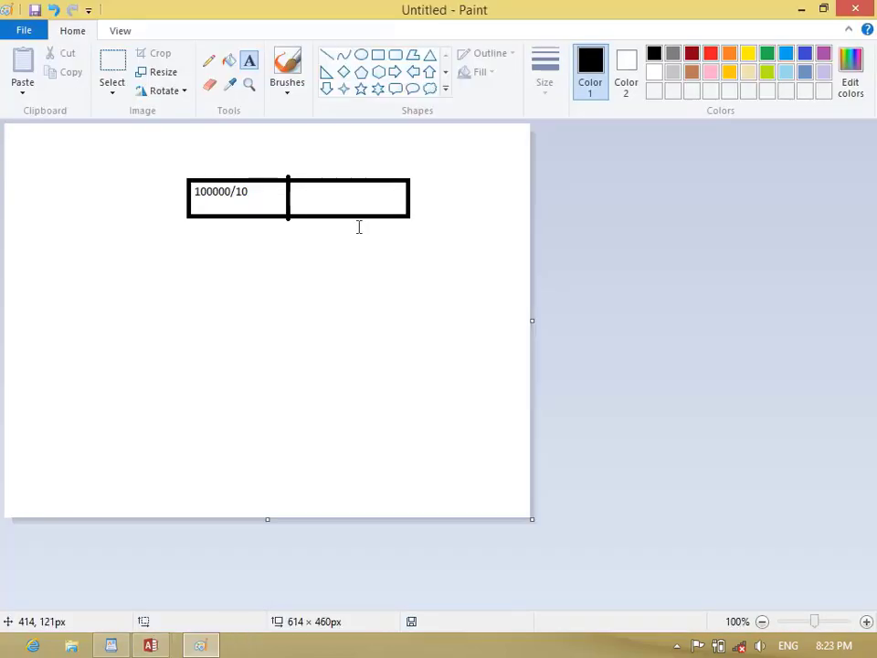
left_click(153, 647)
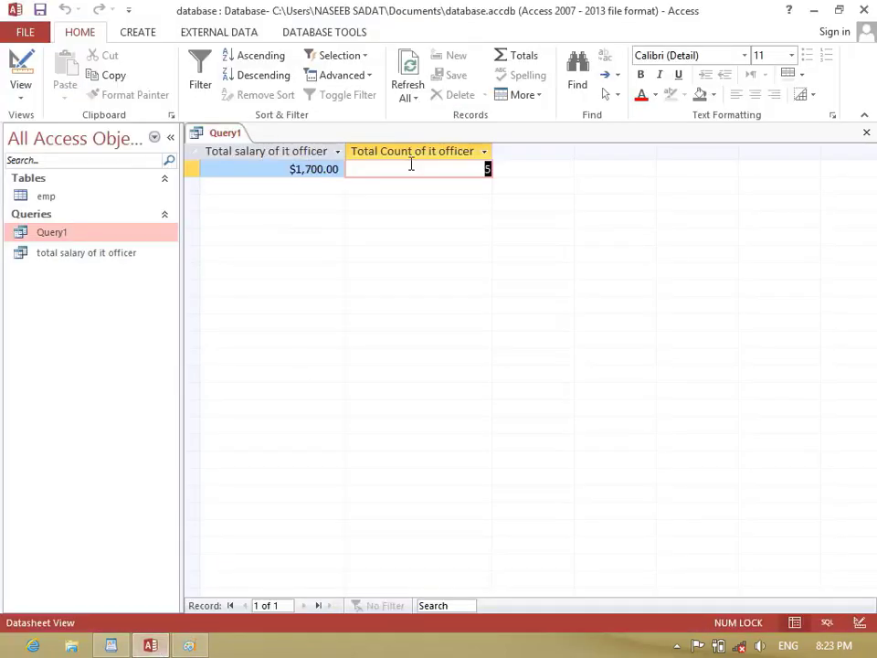
Step: Close Query1 and start another query in Design view with the emp table added
key("ctrl+w")
left_click(147, 36)
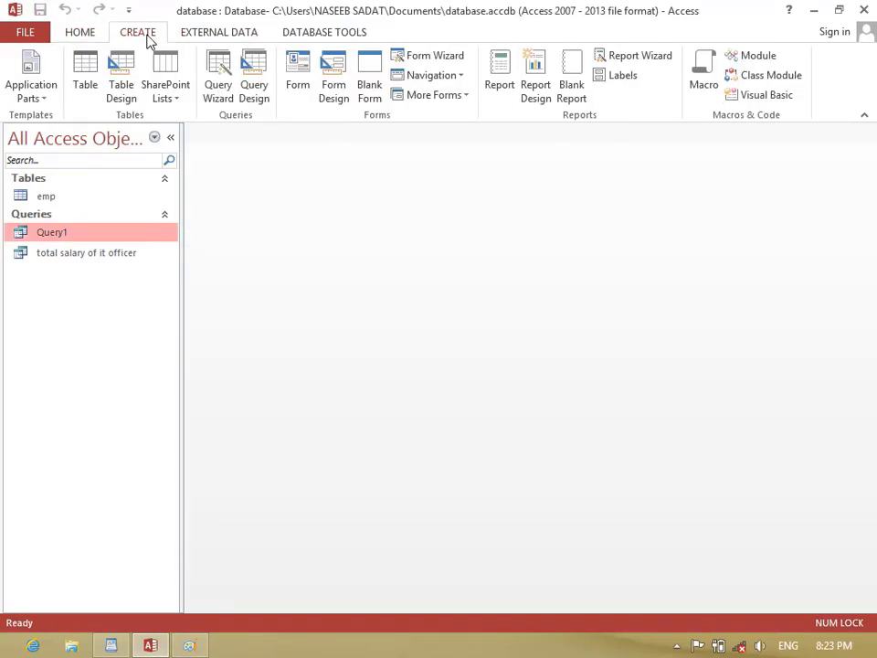
left_click(256, 84)
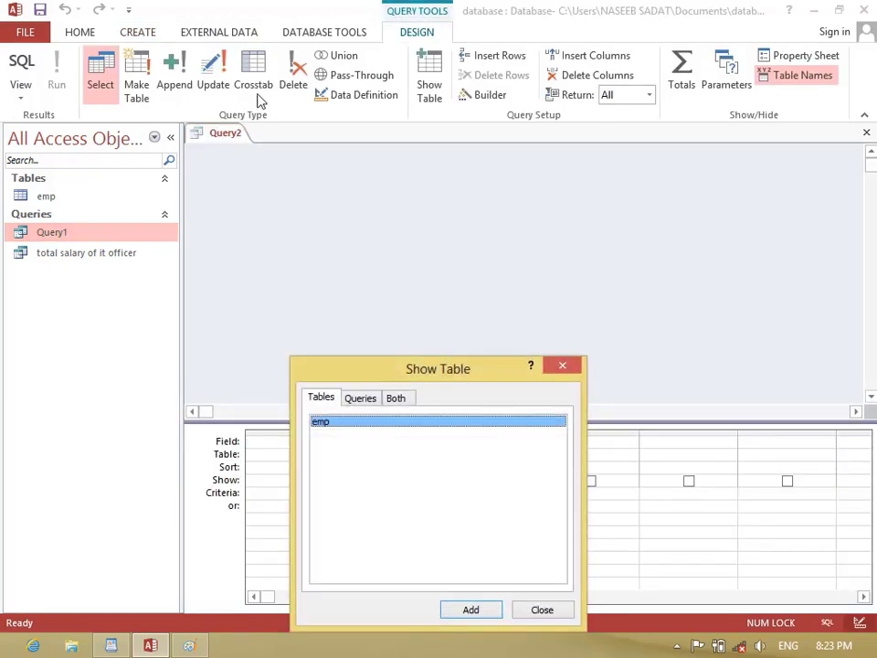
left_click(560, 613)
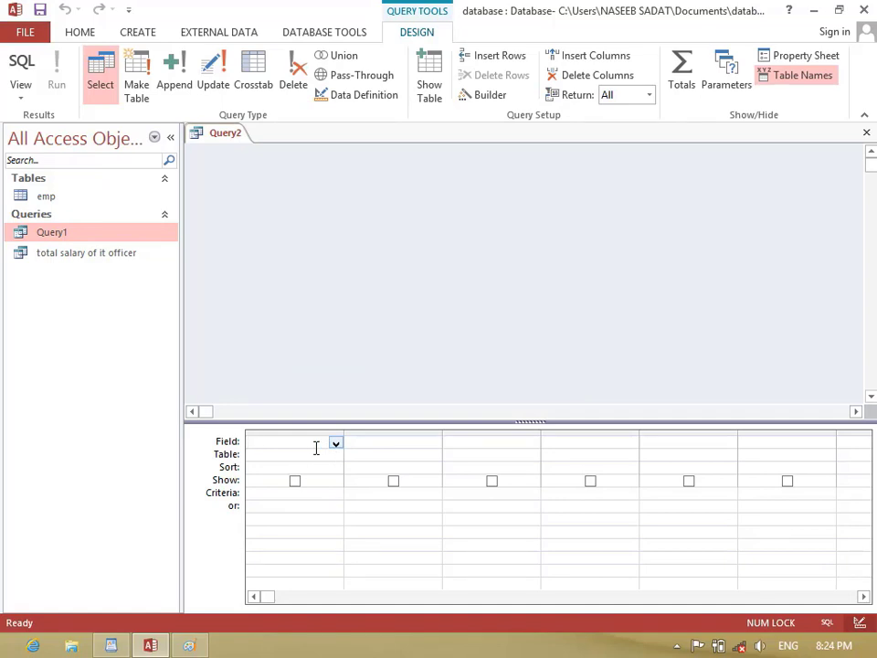
left_click(422, 89)
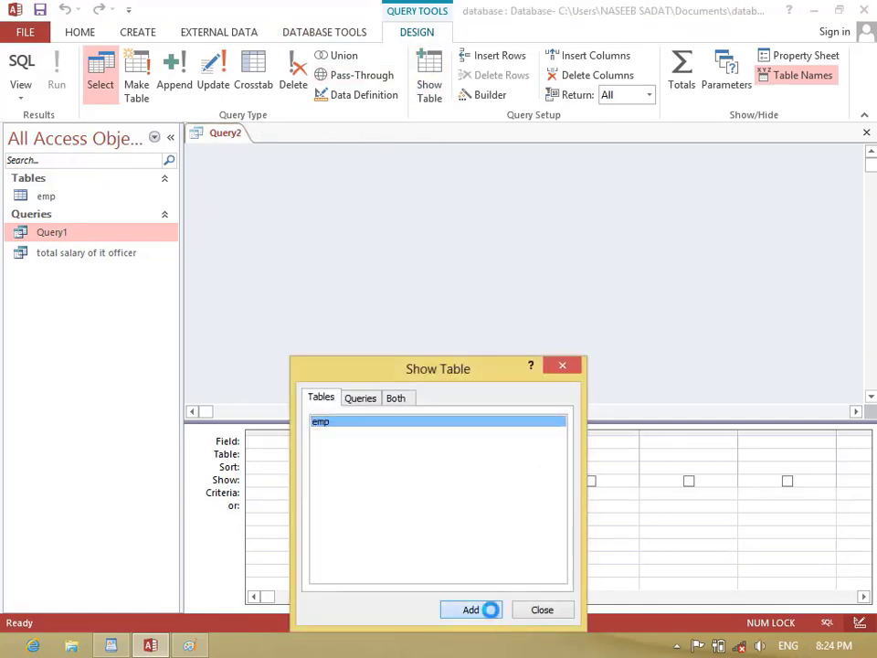
left_click(470, 609)
left_click(548, 612)
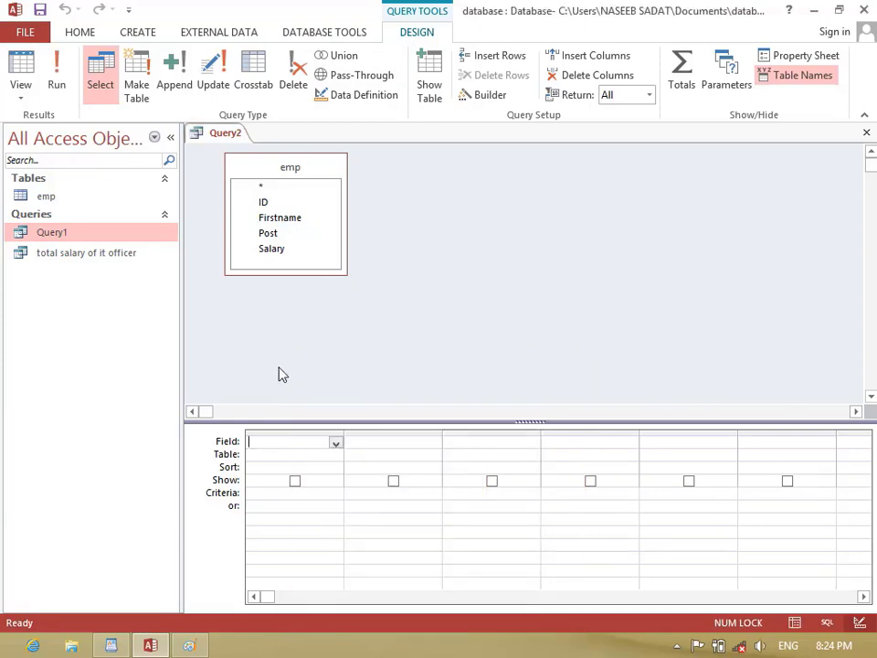
Step: Enter Total salary and Total count of it officer:sum(iif(post="IT Officer",salary)) as the expression in the query's first field
key("shift+F2")
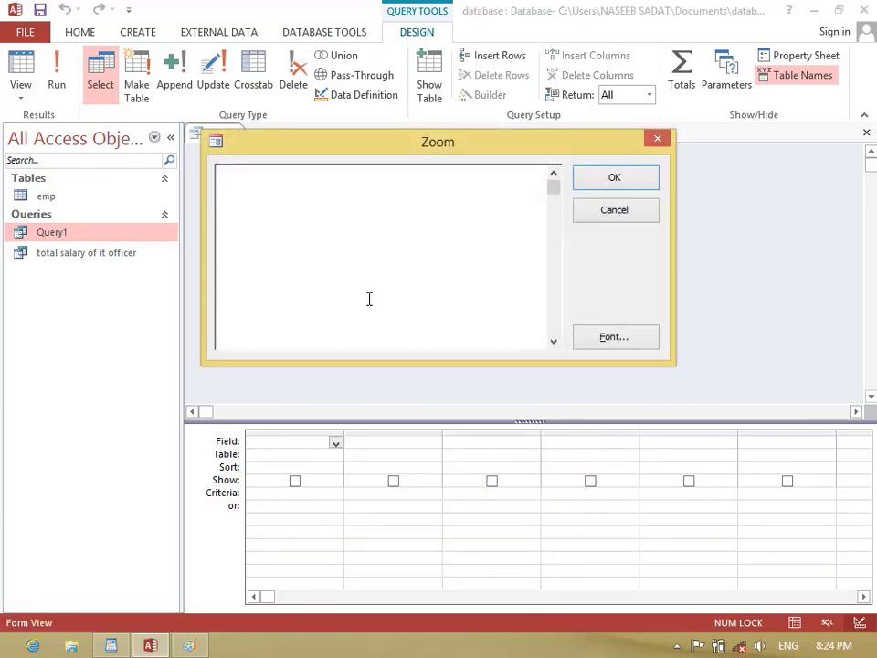
type("Total salary ")
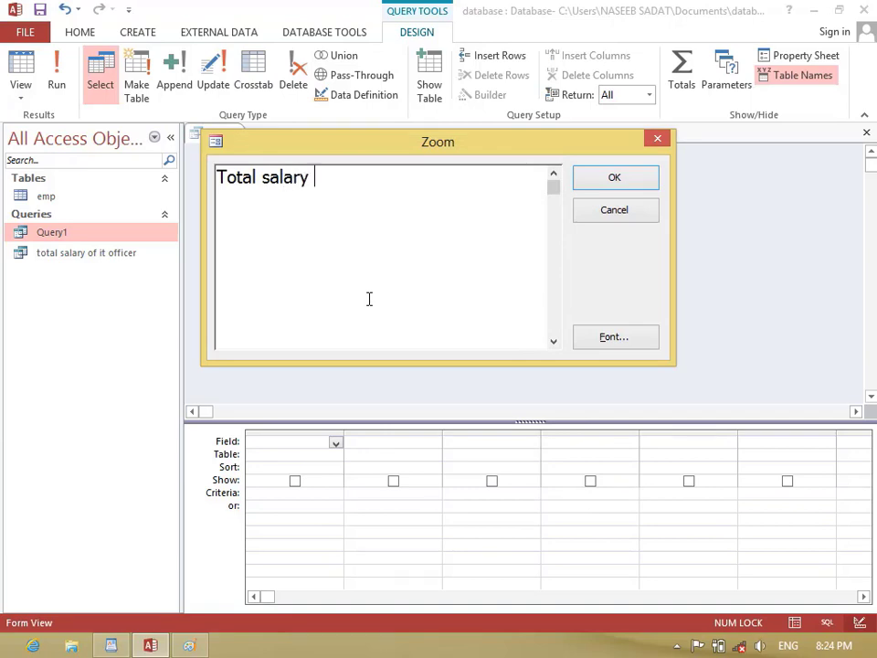
type("and Total coun")
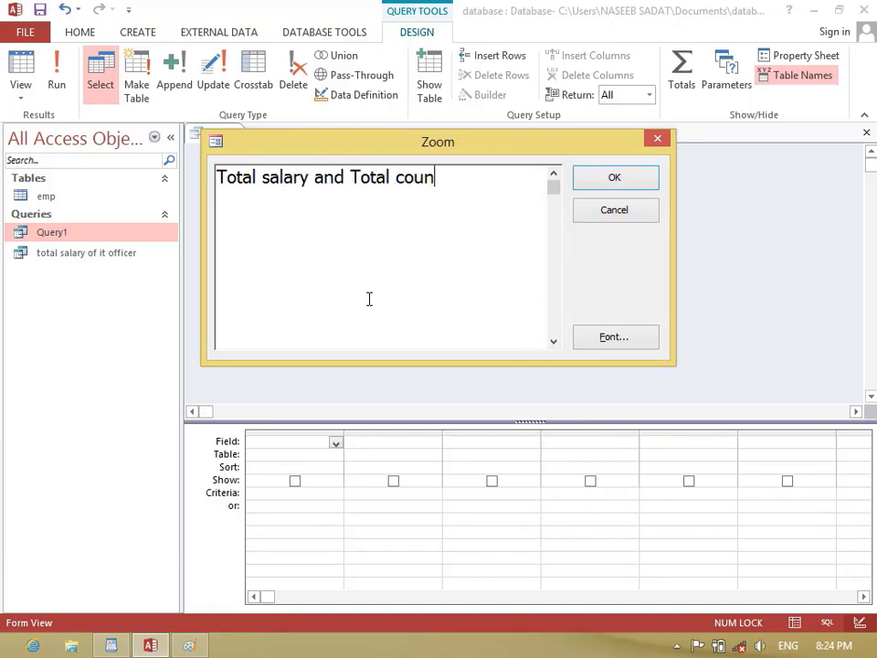
type("t of it officer:")
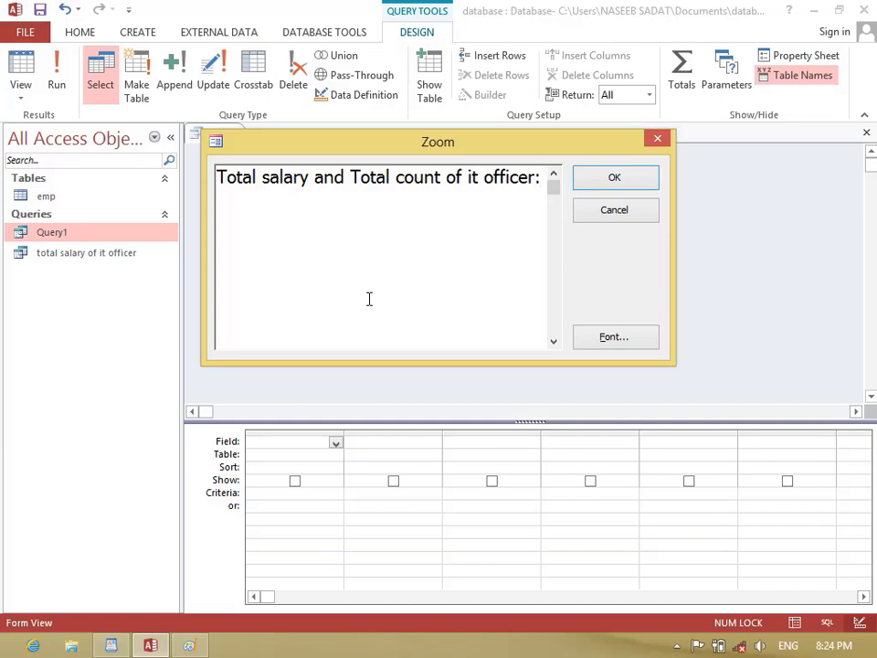
type("sum(")
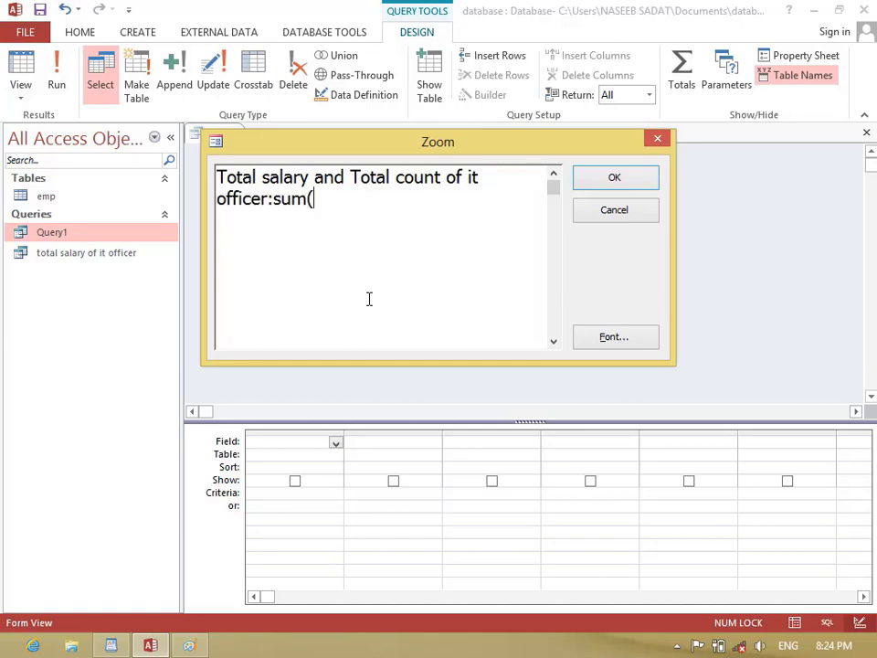
type("iif(post=\"IT Off")
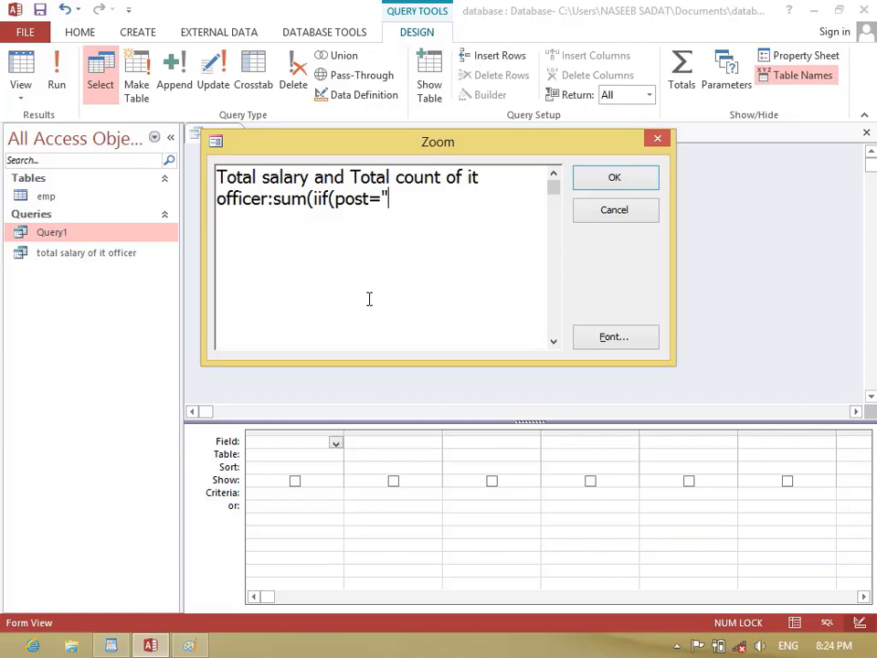
type("icer\",")
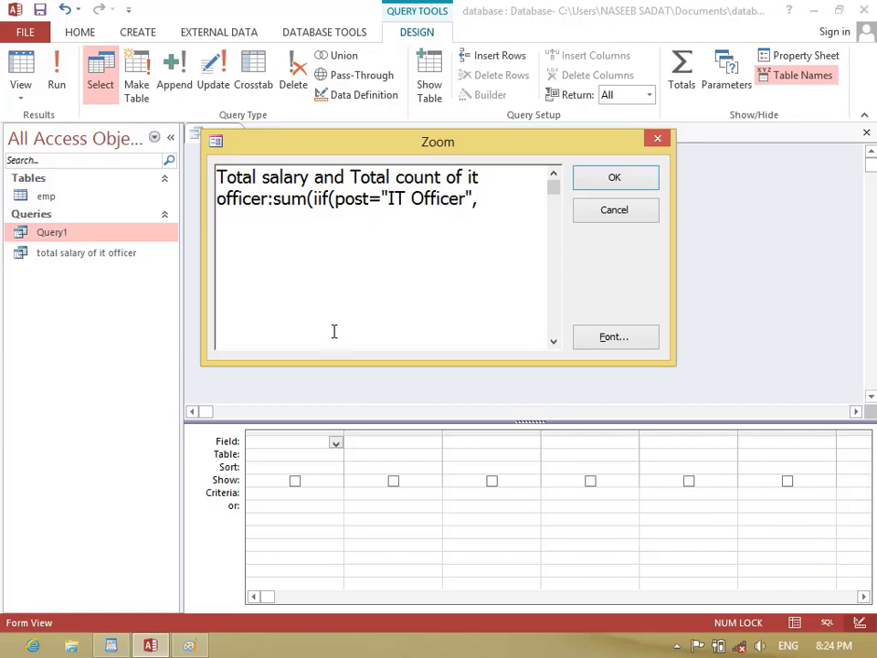
type("salary))")
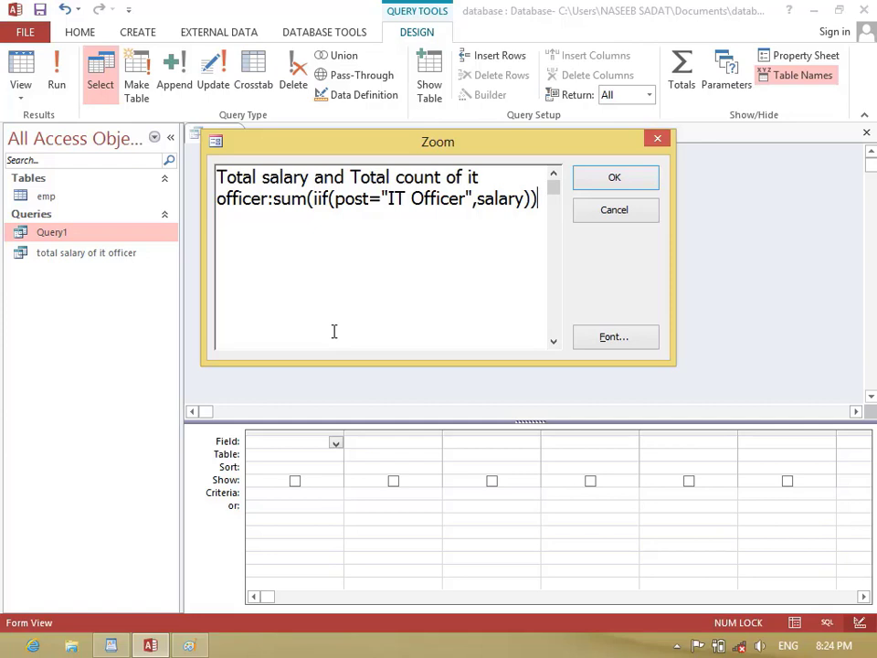
Step: Append & / & count(iif(post="IT Officer",id)) to the first field's expression and confirm it
type("&")
key("BackSpace")
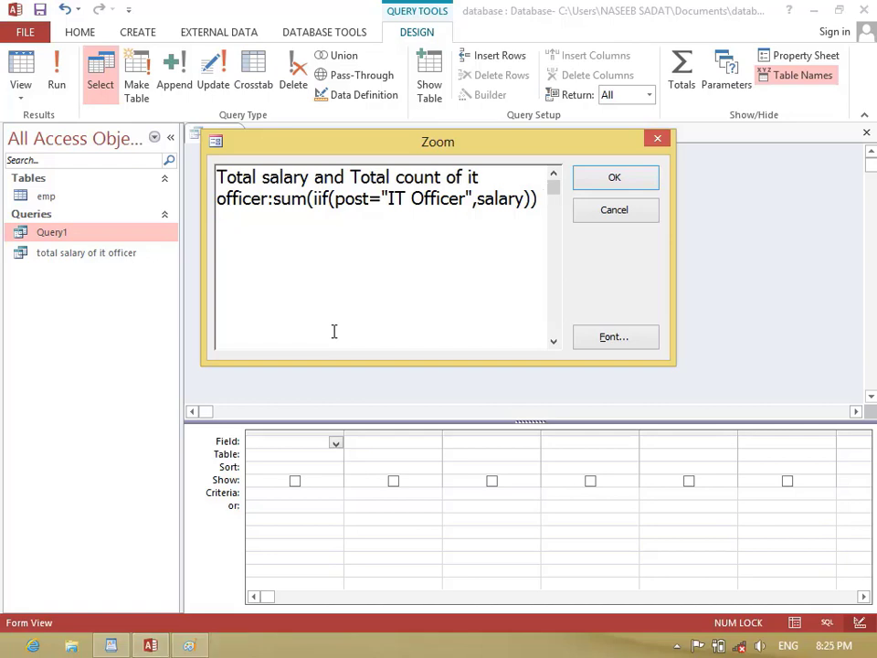
type("& / & count")
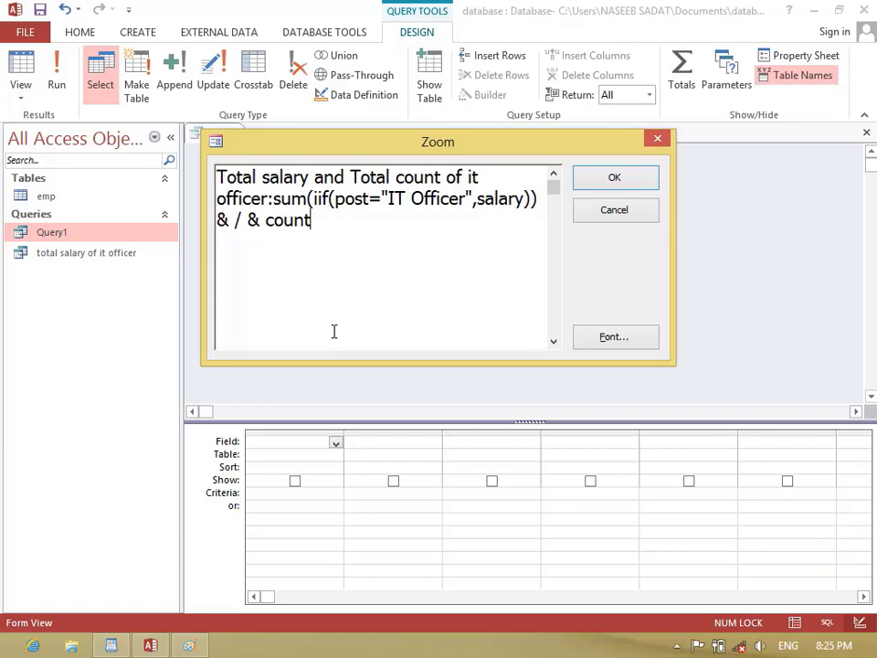
type("(iif(post=\"IT Office")
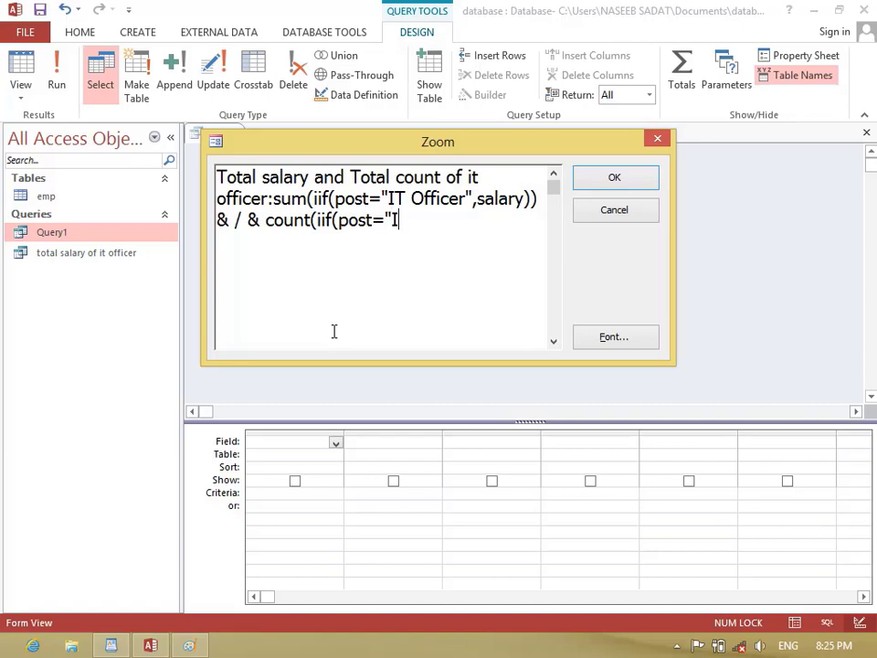
type("r\",")
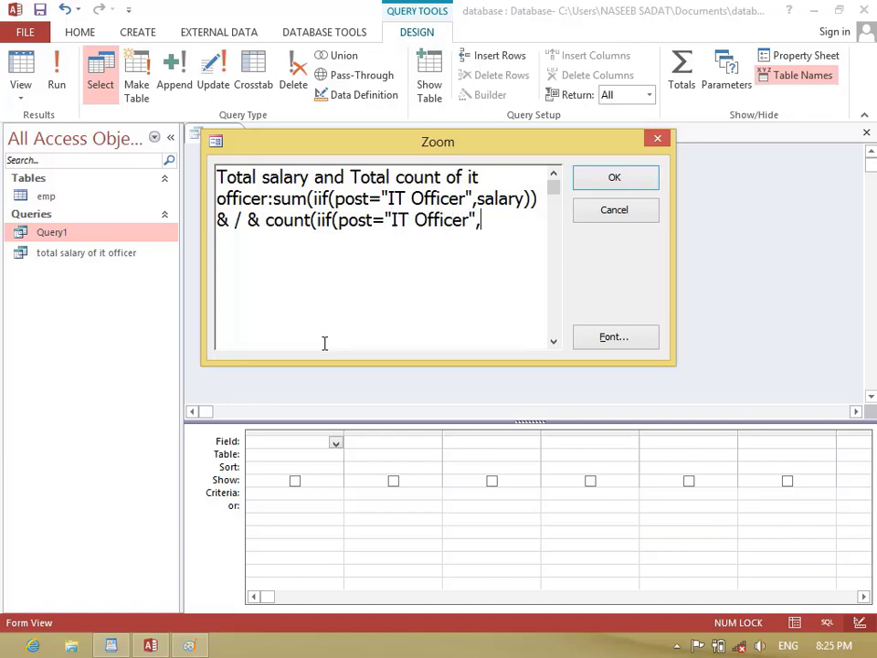
type("id))")
key("Return")
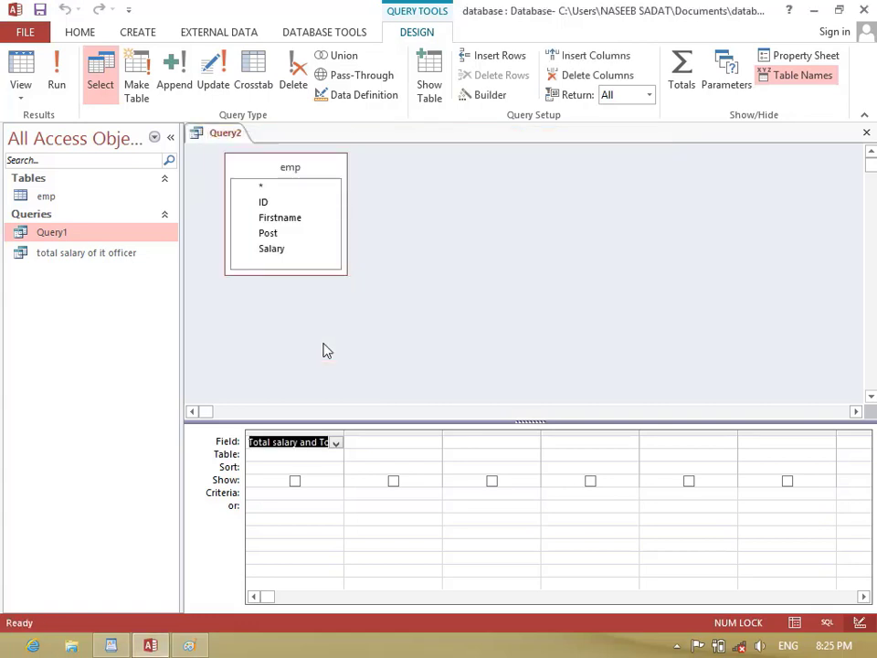
Step: Try to run the query with the combined sum and count expression
left_click(58, 69)
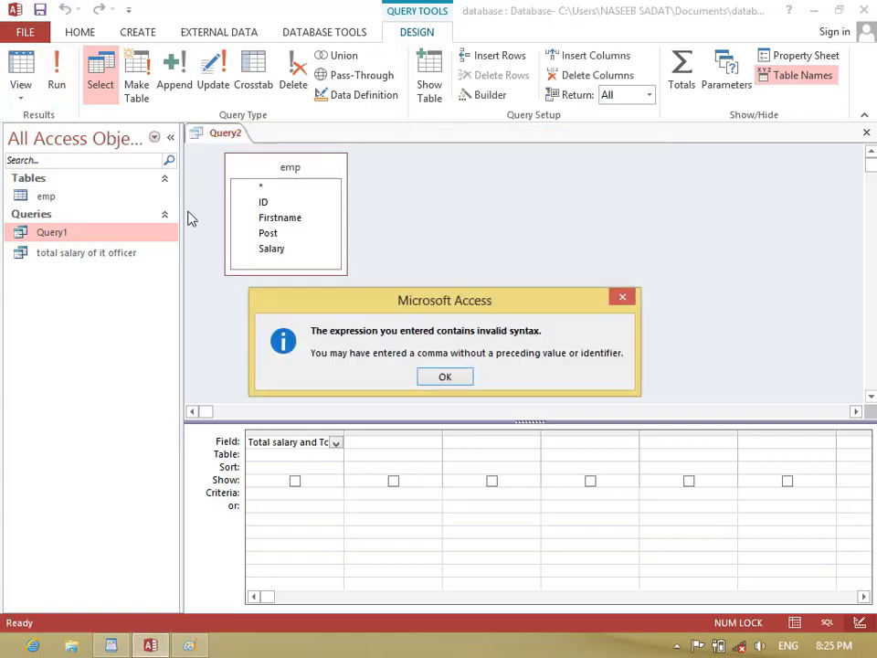
left_click(467, 384)
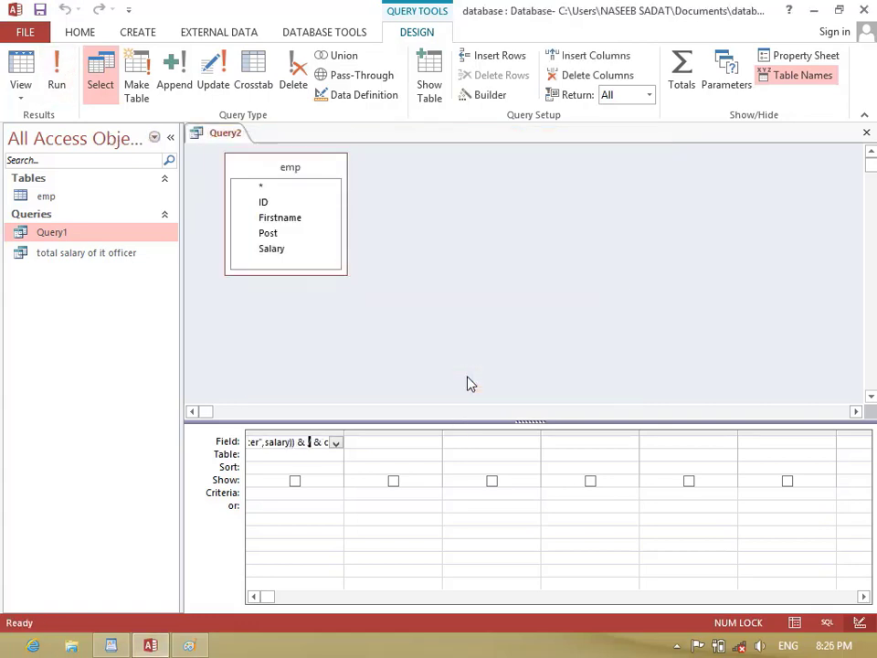
left_click(324, 439)
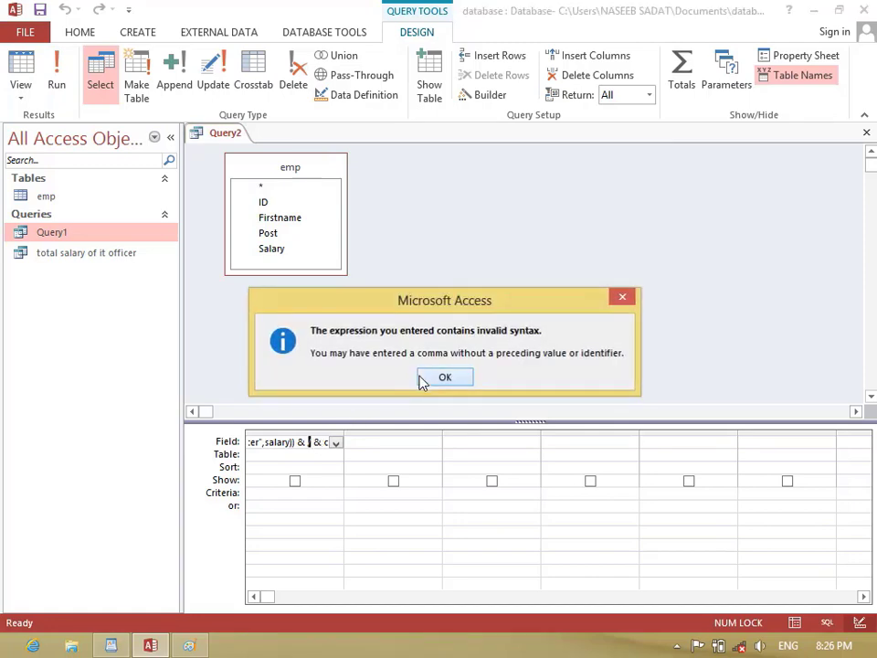
left_click(423, 378)
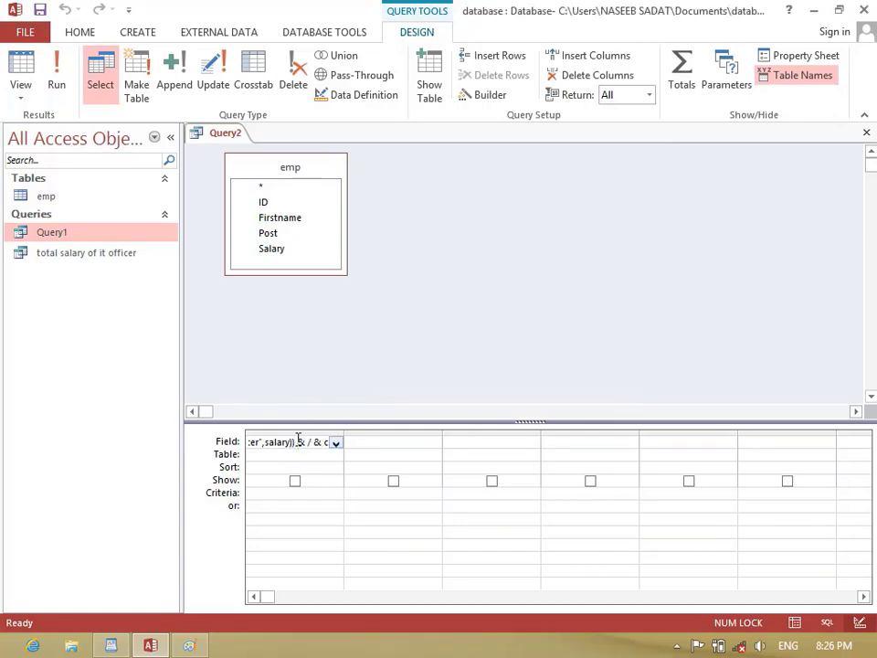
Step: Remove the spaces around the slash in the combined expression and try to run the query again
key("shift+F2")
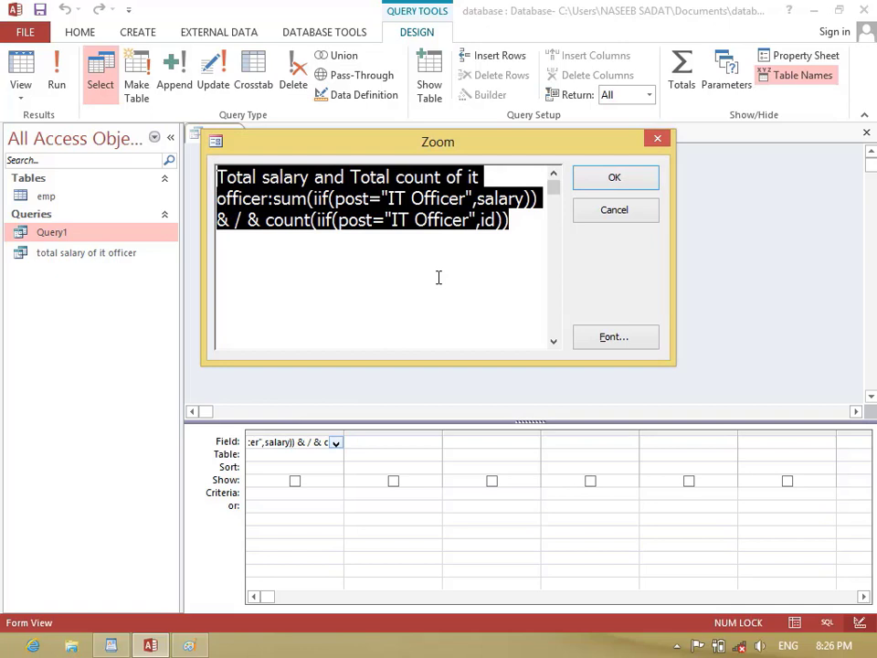
left_click(247, 219)
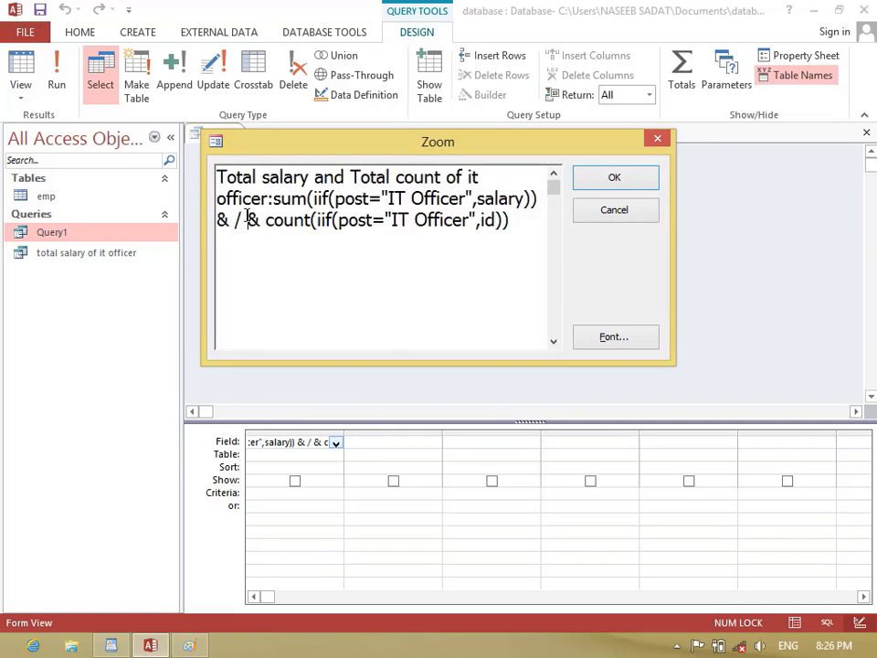
key("BackSpace")
key("BackSpace")
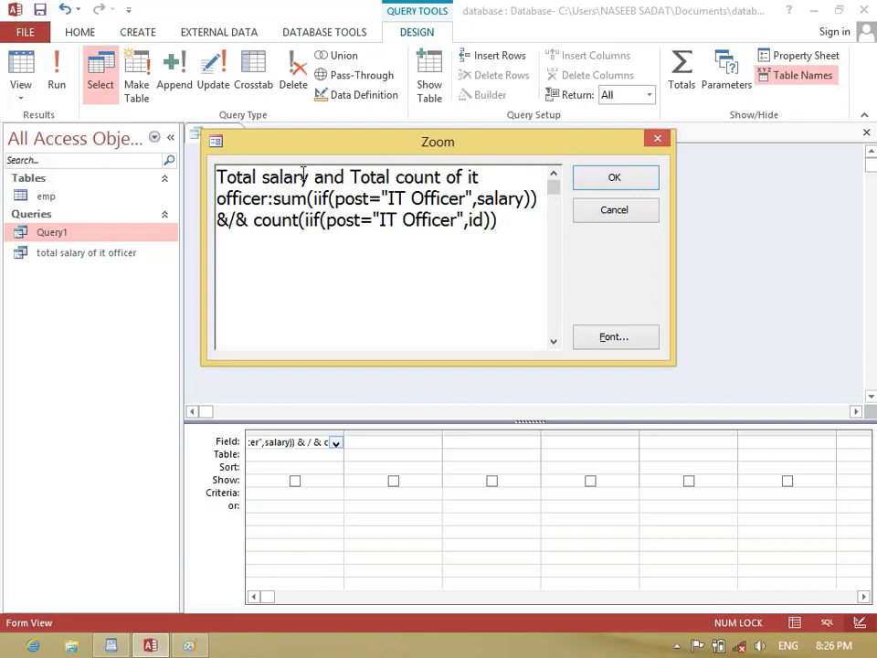
key("Return")
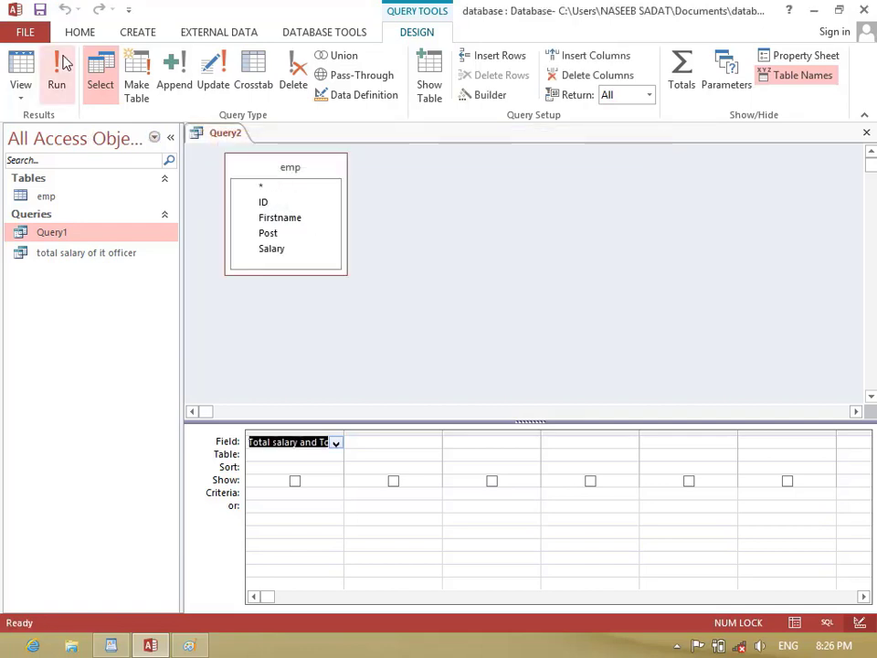
left_click(61, 75)
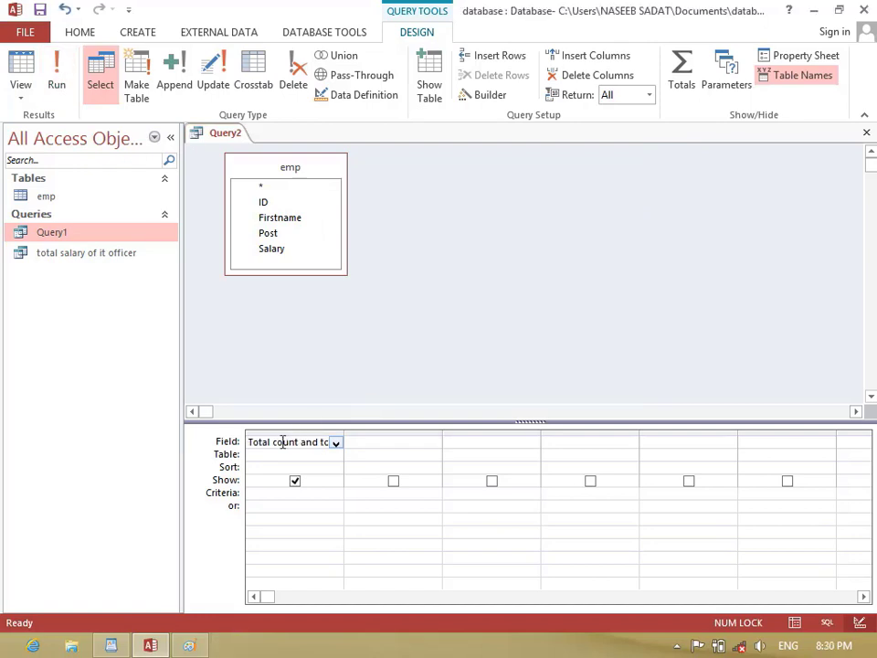
Step: Examine the Teacher expression that joins Sum and Count in the first field and run the query
key("shift+F2")
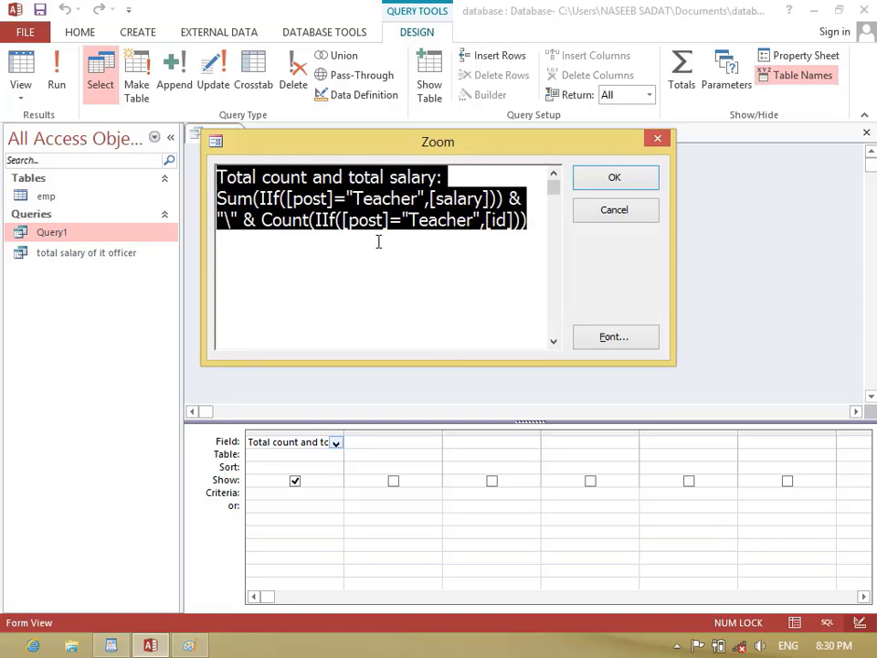
left_click(239, 201)
key("shift+End")
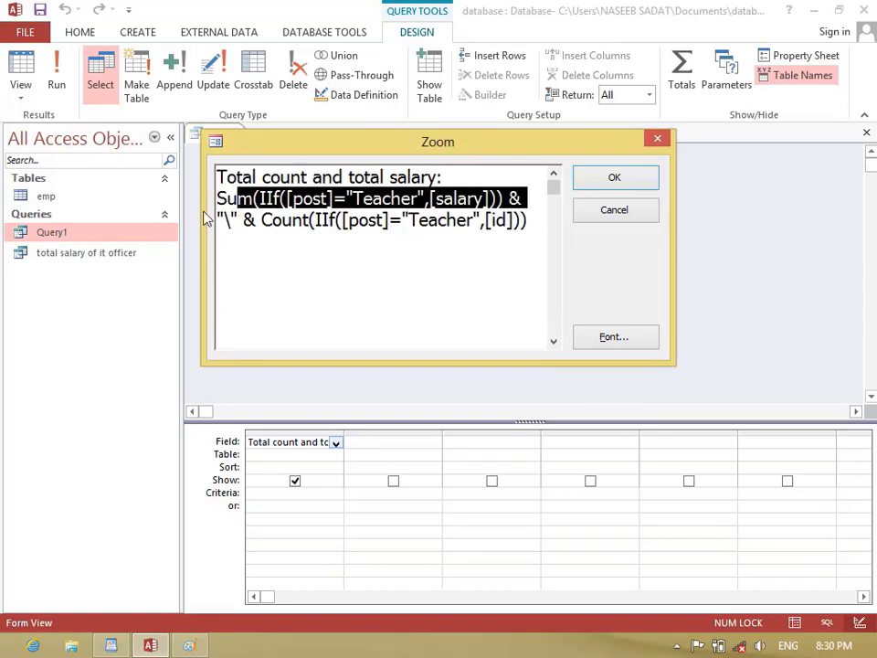
left_click(603, 180)
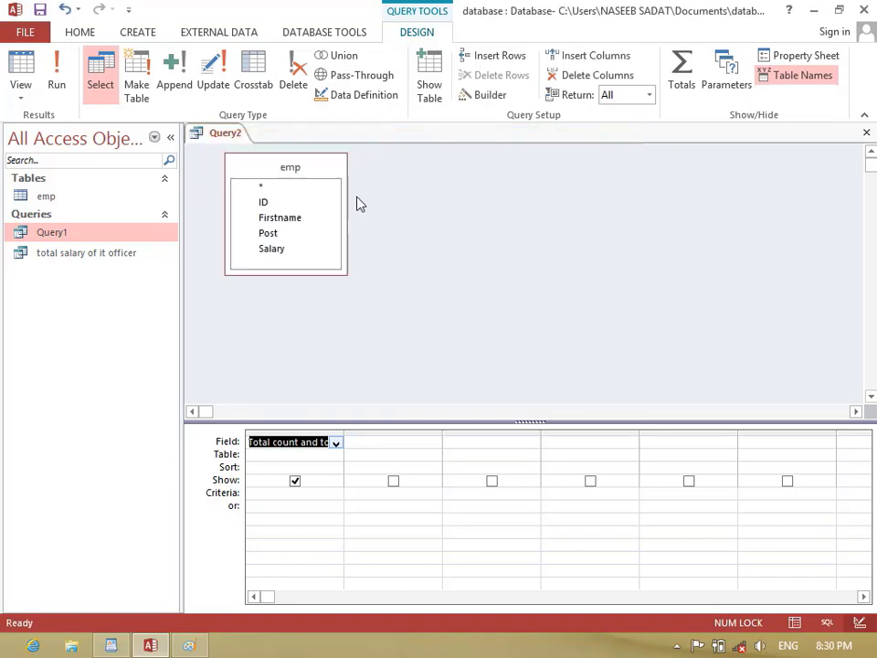
left_click(59, 73)
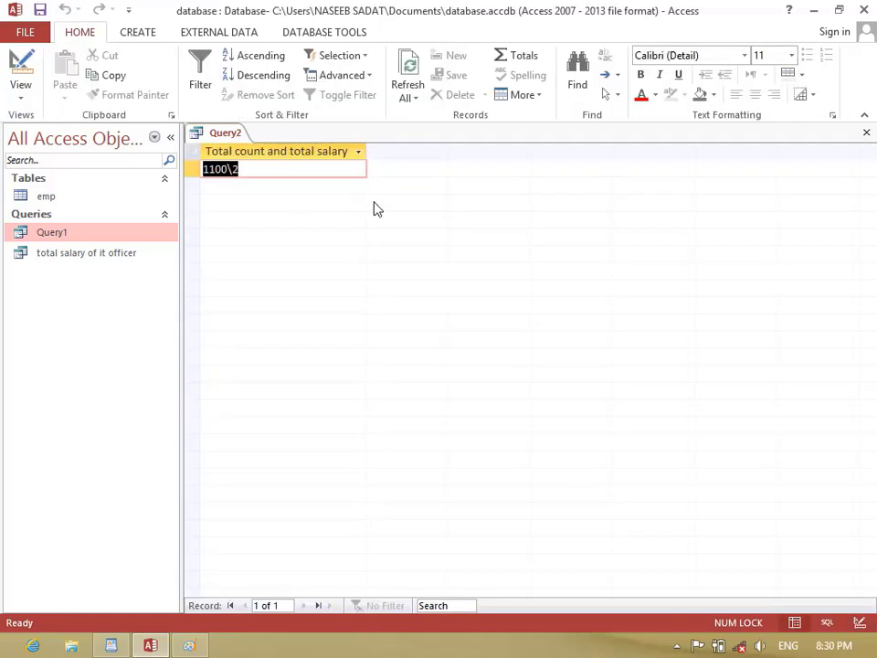
Step: Save the query as total salary and total count of it officer and close it
key("ctrl+s")
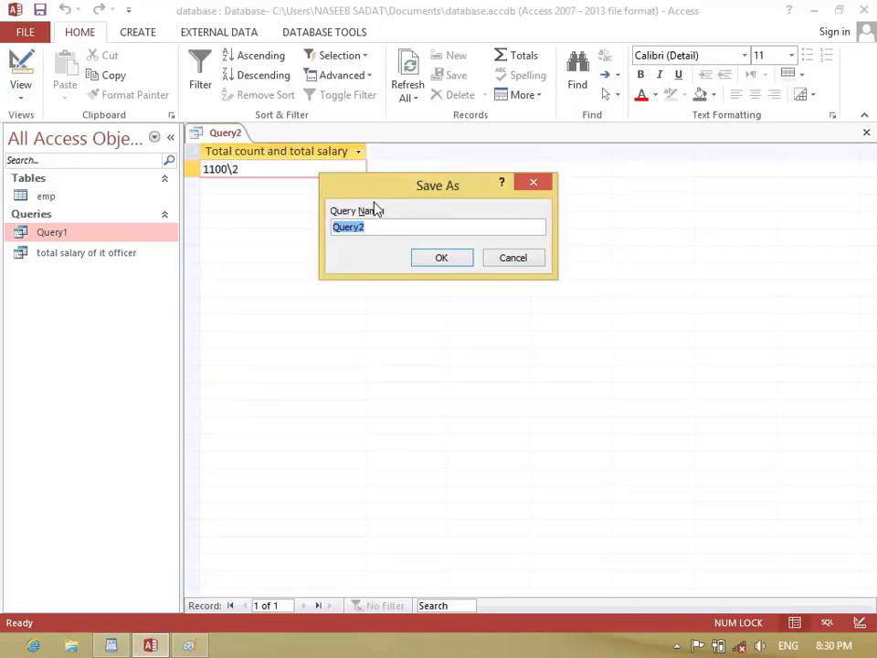
type("teahcer to")
key("BackSpace")
key("BackSpace")
key("BackSpace")
key("BackSpace")
key("BackSpace")
key("BackSpace")
key("BackSpace")
key("BackSpace")
key("BackSpace")
type("otal salary and total count of it officer")
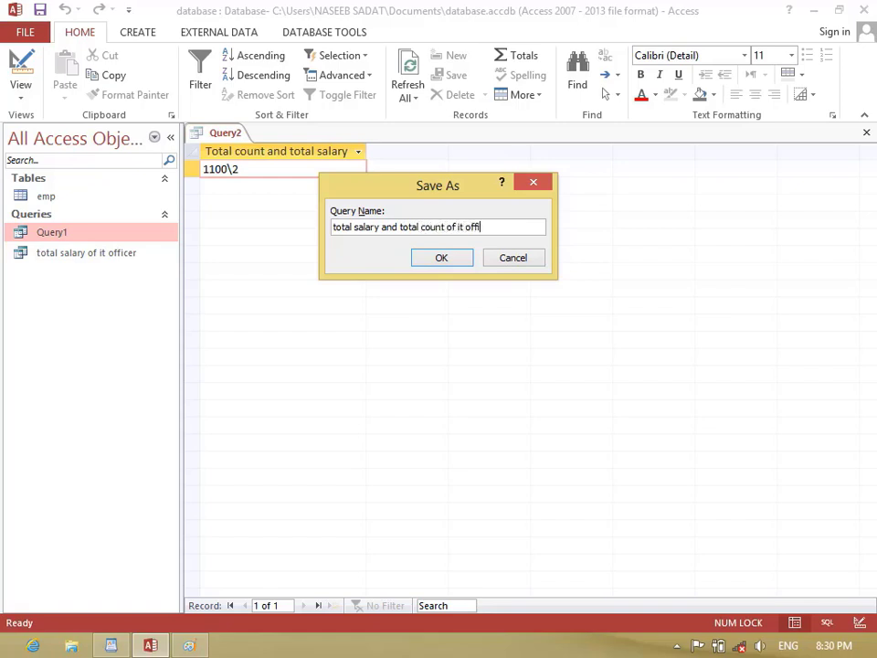
key("Return")
key("ctrl+w")
Step: Open the emp table, add a record with the employee's first name, Post Teacher and Salary 1000, and close the table
key("Up")
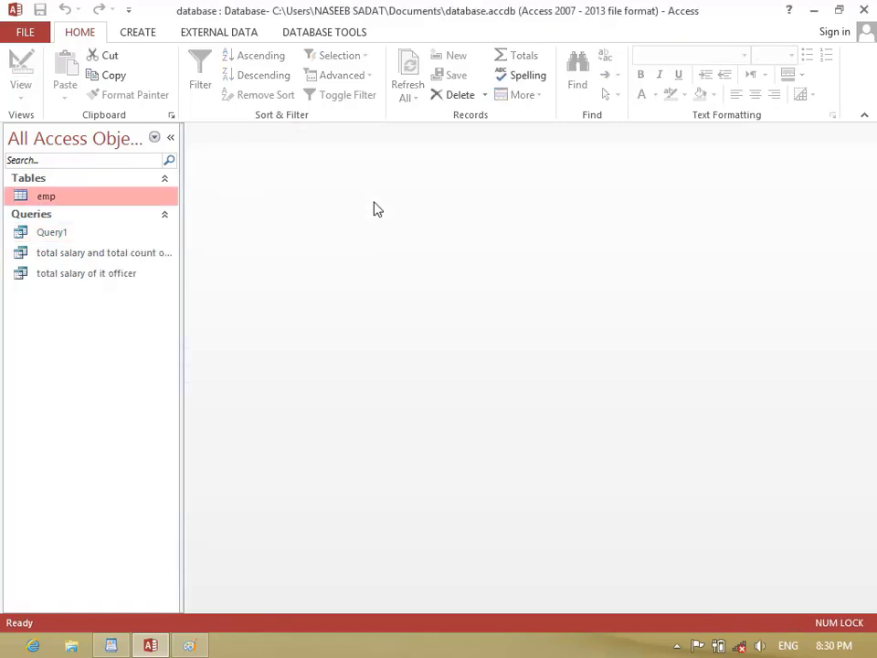
key("Down")
key("Down")
key("Down")
key("Down")
key("Down")
key("Down")
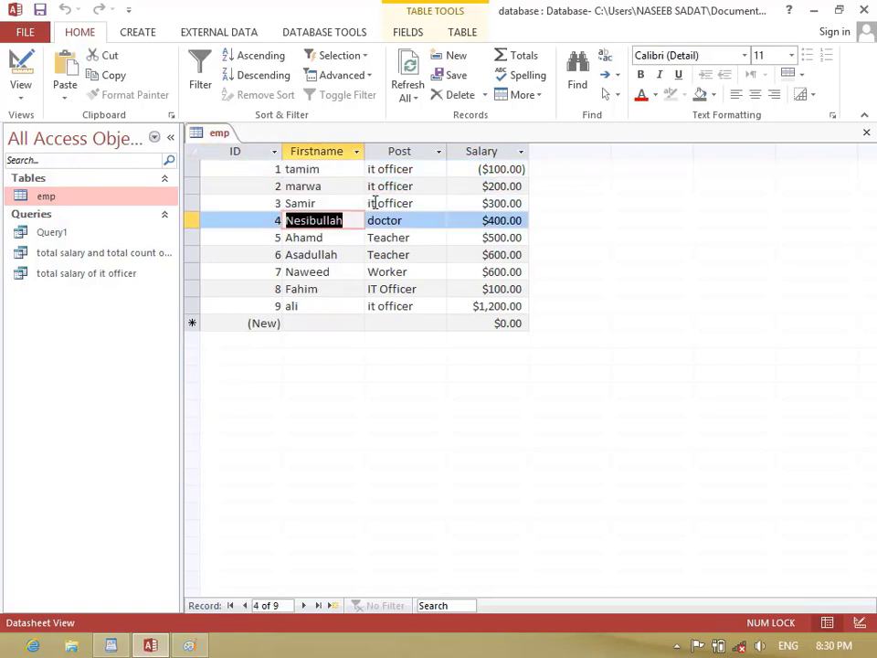
key("Down")
key("Down")
key("Down")
type("arez")
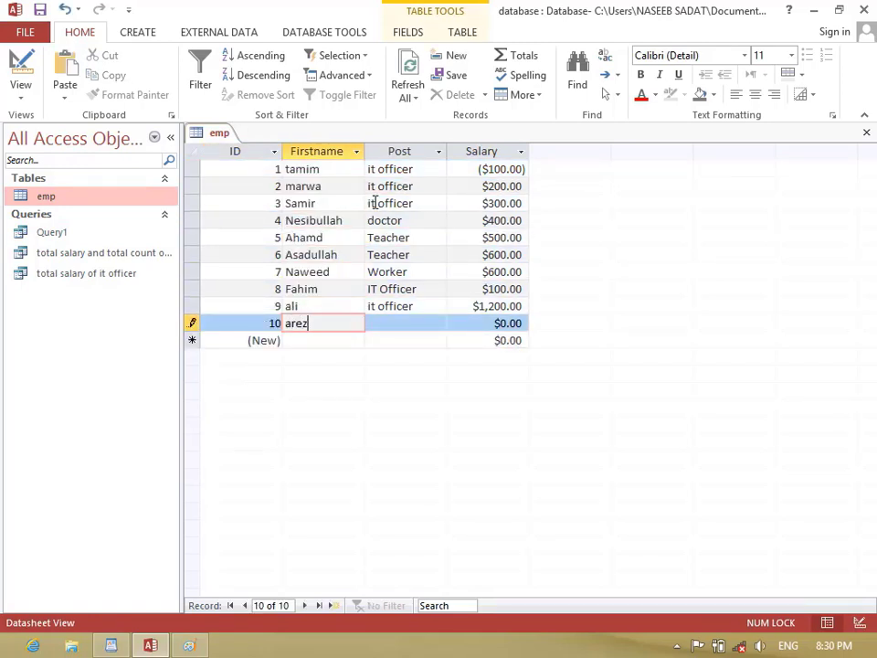
type("oo")
key("Tab")
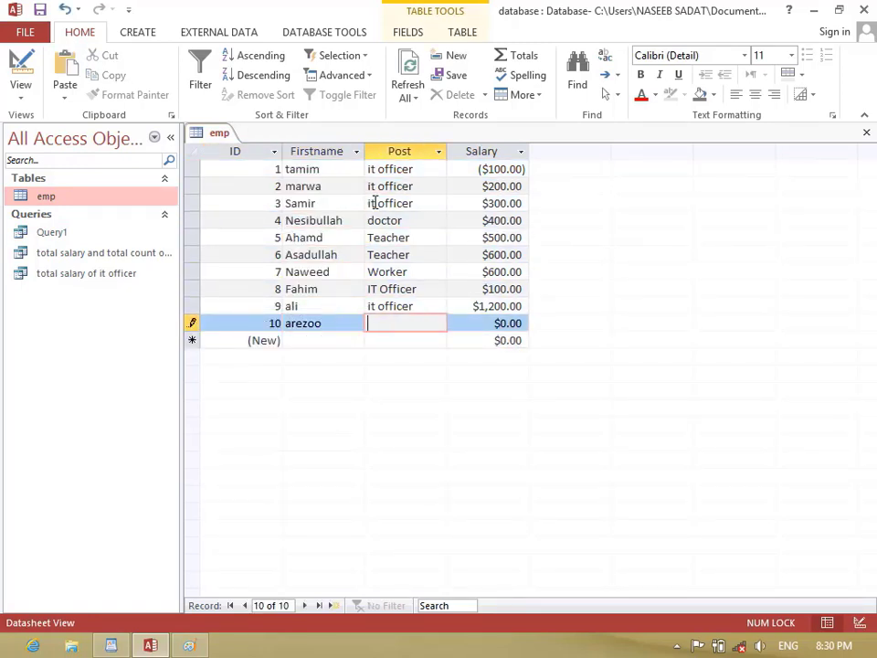
type("It")
key("BackSpace")
key("BackSpace")
type("Teacher")
key("Tab")
type("1000")
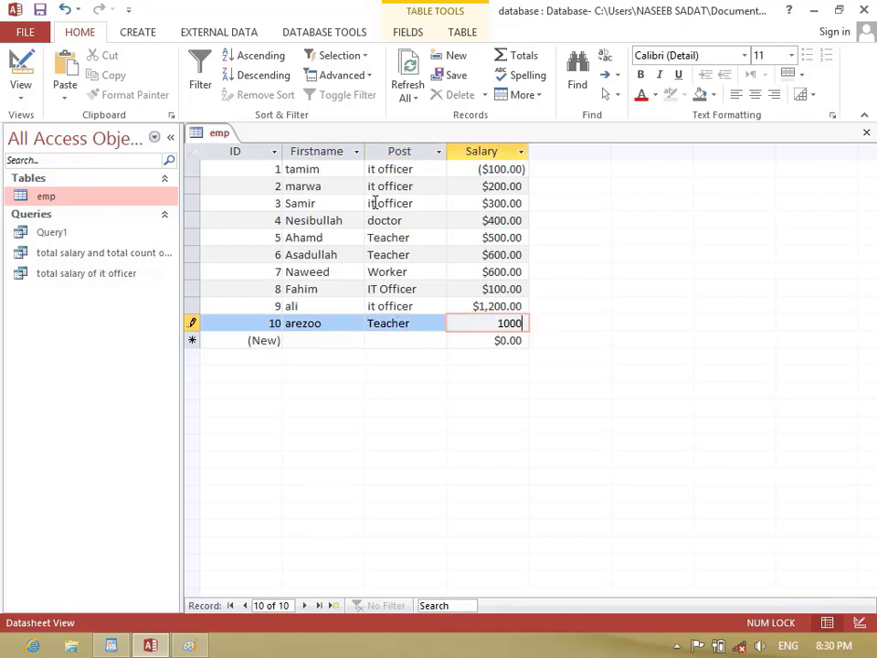
key("Tab")
key("ctrl+w")
Step: Open the total salary of it officer query, then the total salary and total count query, to review their results, closing each one
key("Down")
key("Down")
key("Down")
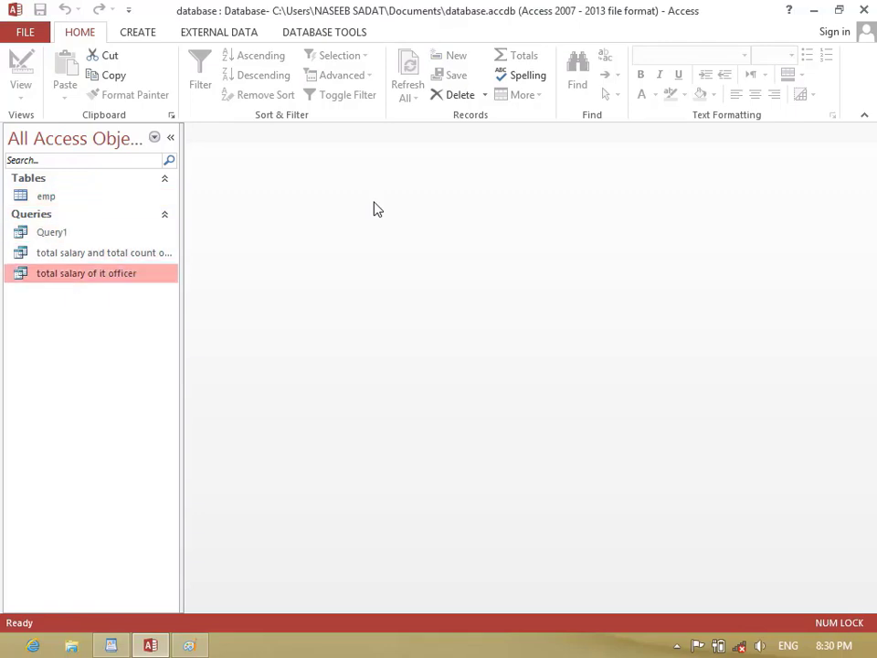
key("Return")
key("ctrl+w")
key("Up")
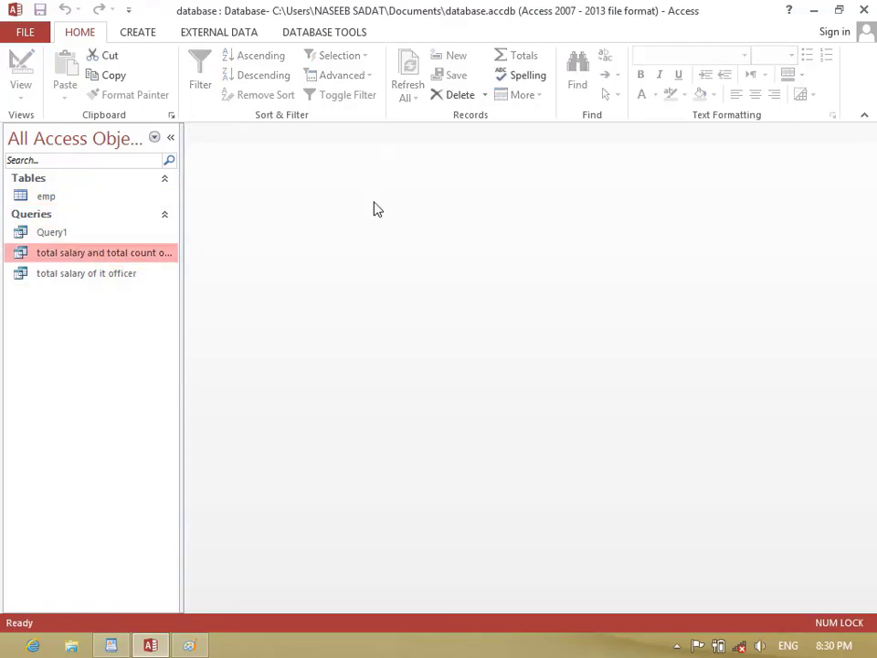
key("Return")
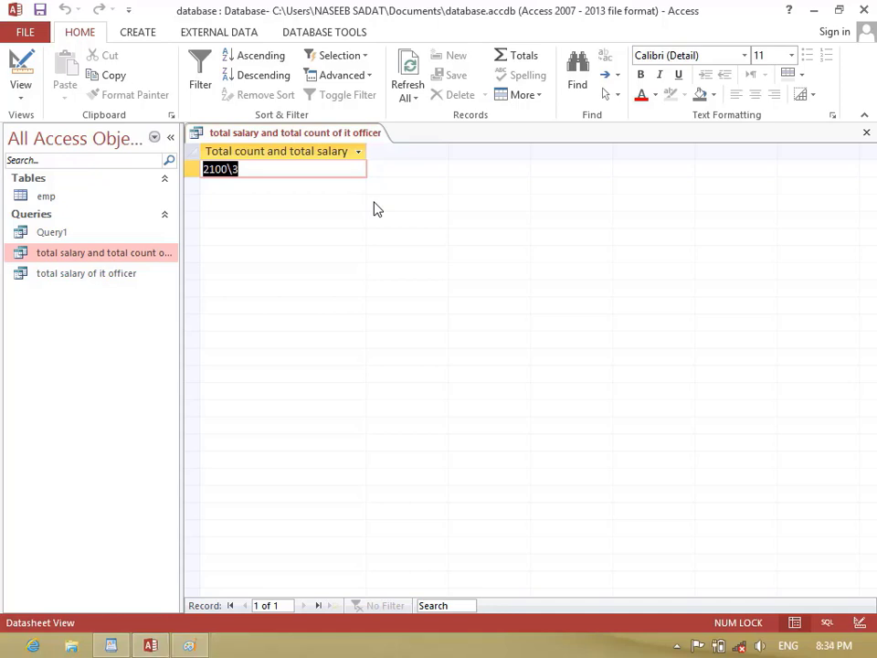
key("ctrl+w")
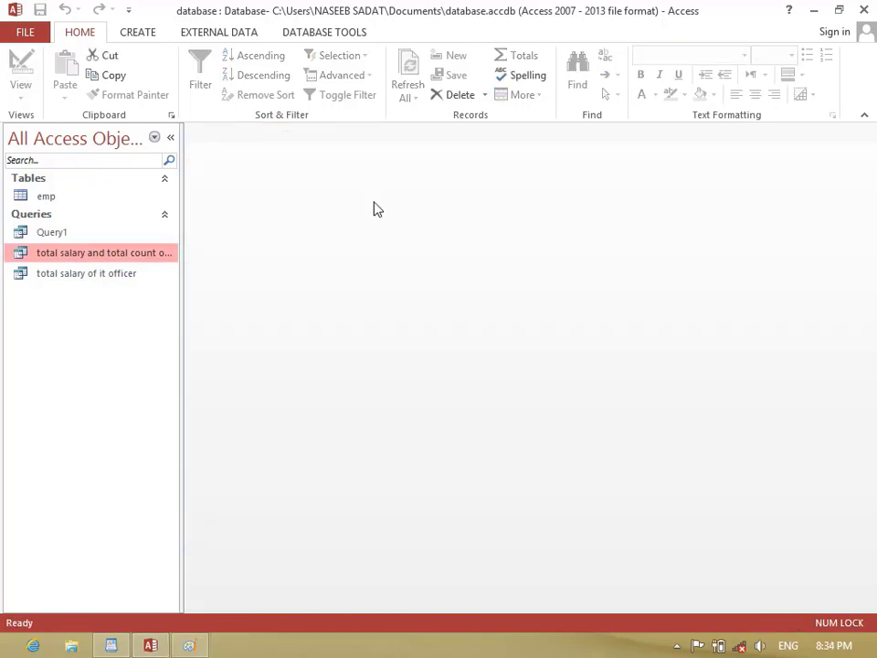
Step: Try to launch Notepad
key("super+r")
type("notepad")
key("Return")
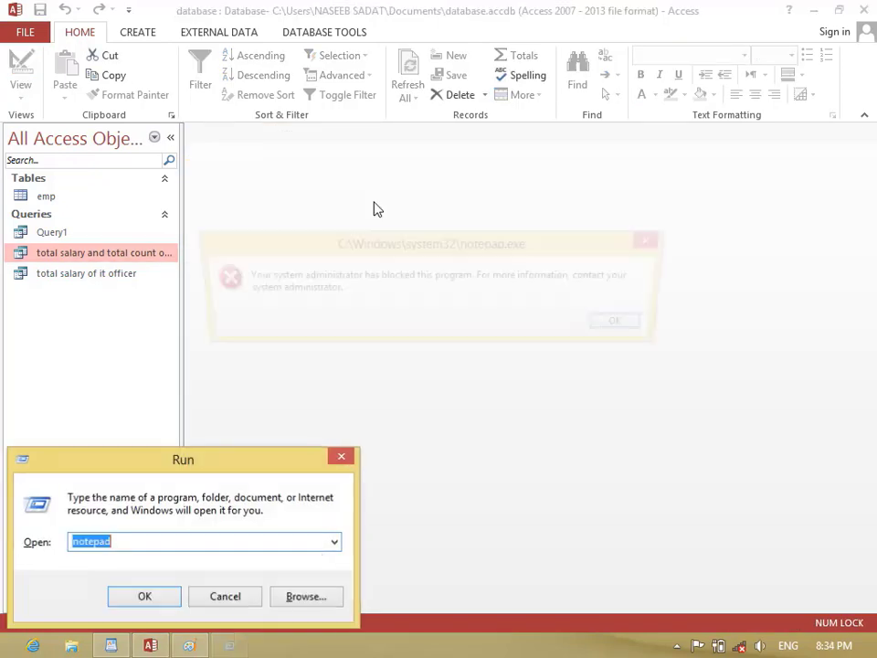
key("Return")
Step: Launch WordPad with a blank document and maximize its window
key("super+r")
type("write")
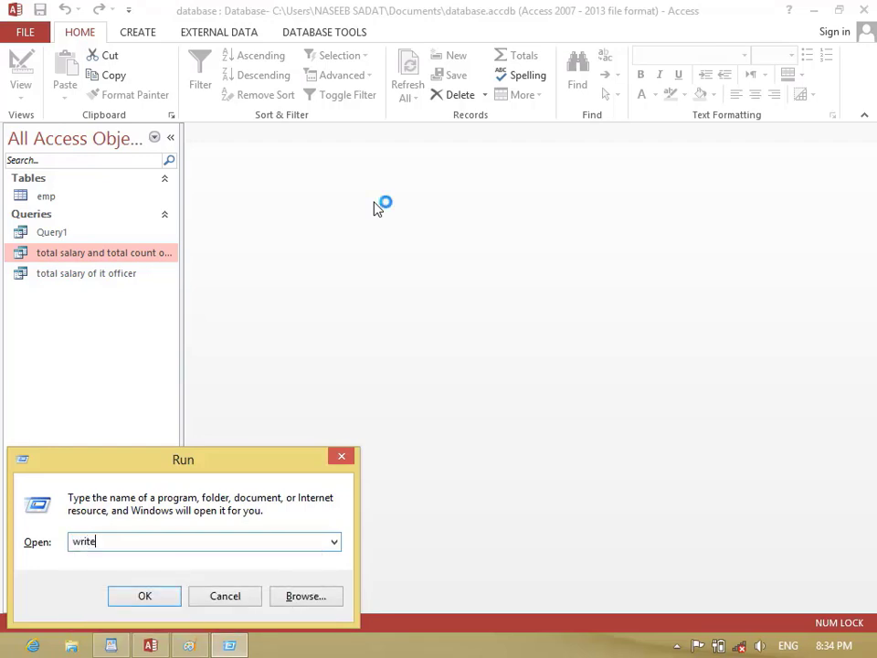
key("Return")
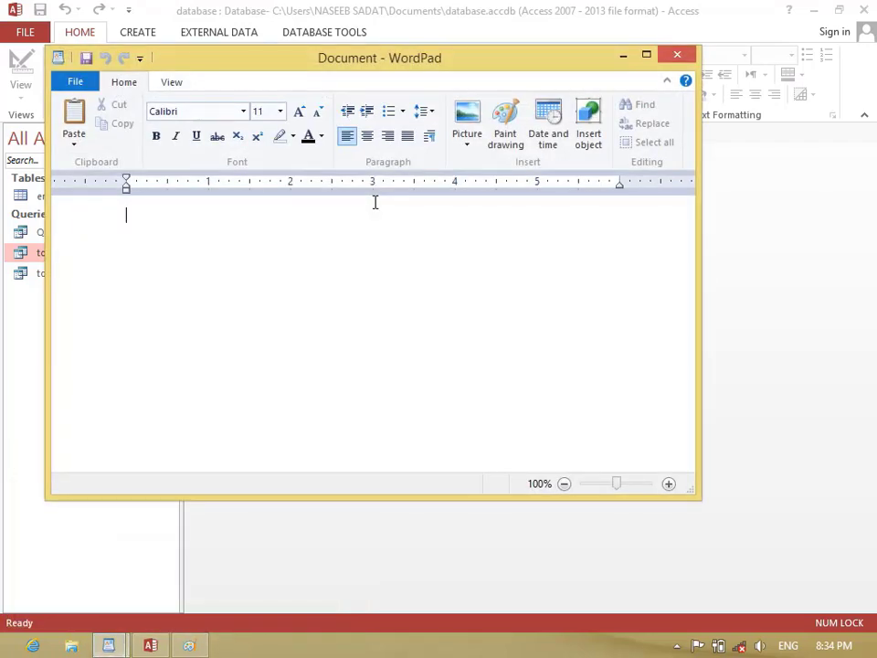
key("alt+space")
type("x")
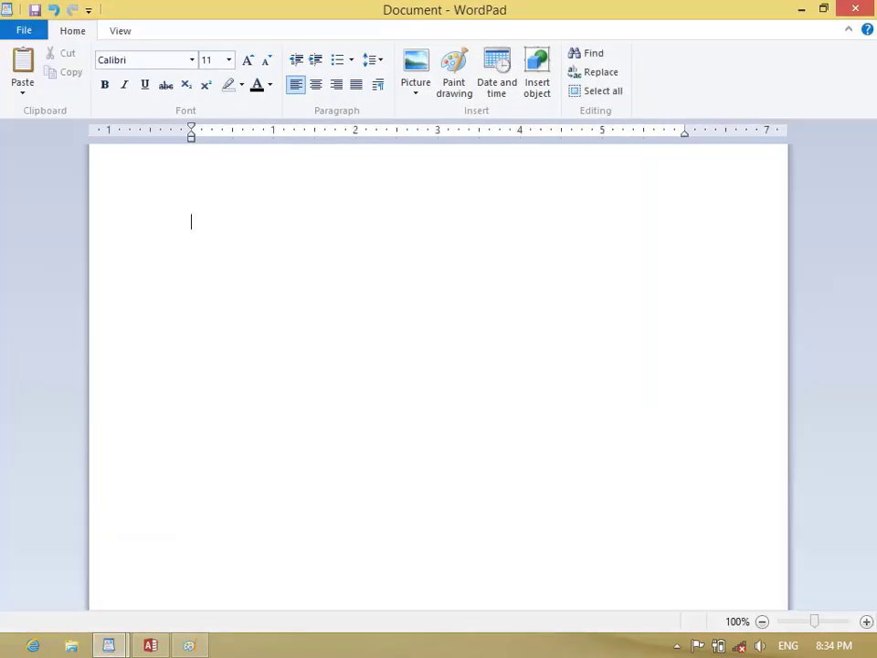
Step: Write the notes IIF and conditional function in the blank document, and clear all of the text
type("I")
type("IF")
type("condit")
type("i")
type("onal function")
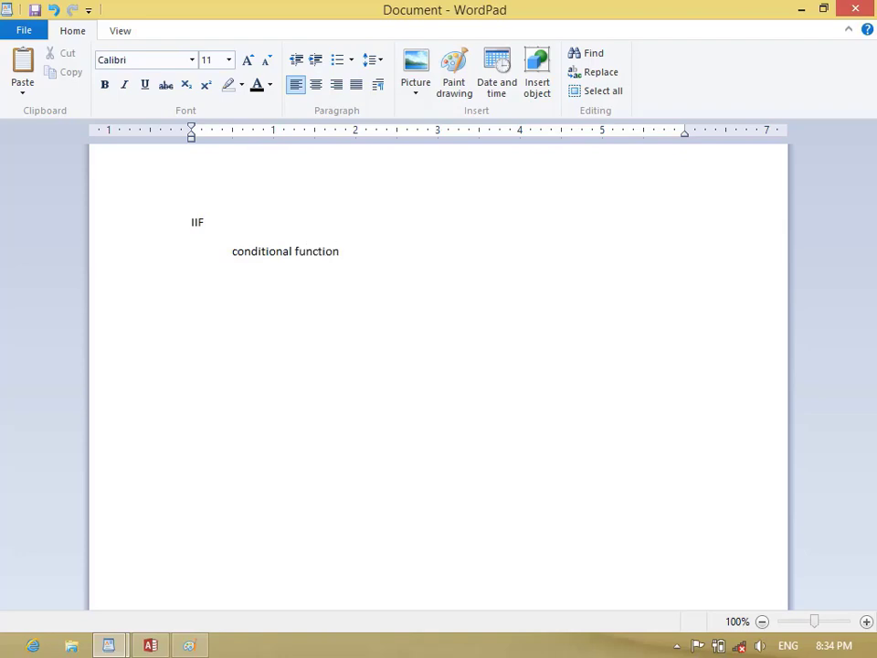
key("ctrl+a")
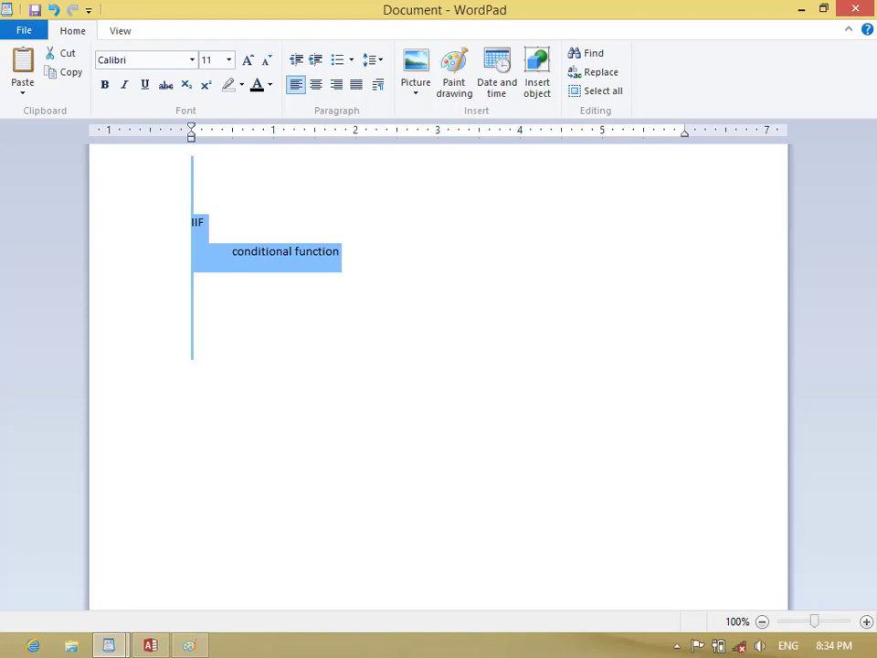
key("Delete")
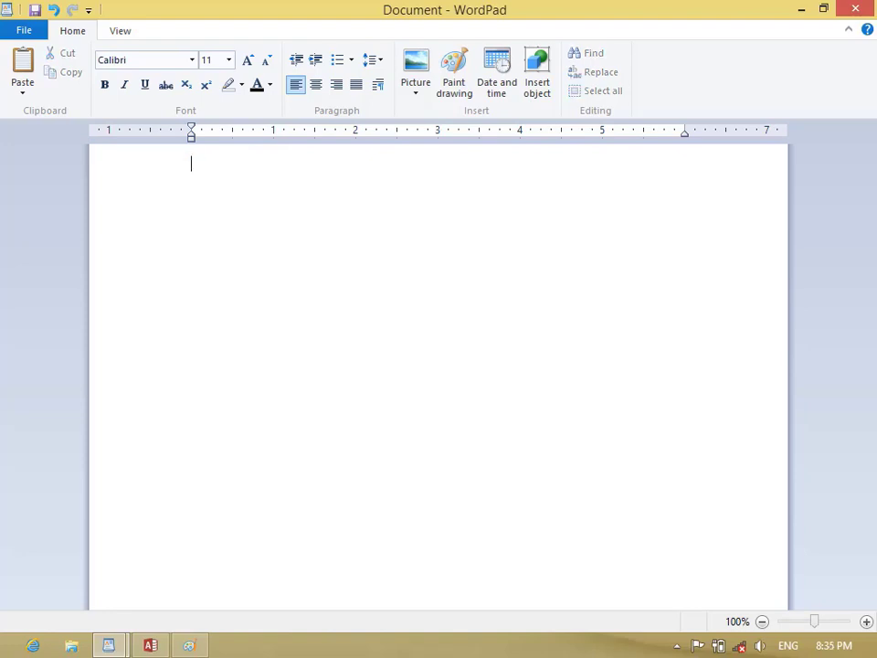
Step: Write the function examples if, if(and(, if(or( and if(not( on separate lines, and clear the document
type("if")
key("Return")
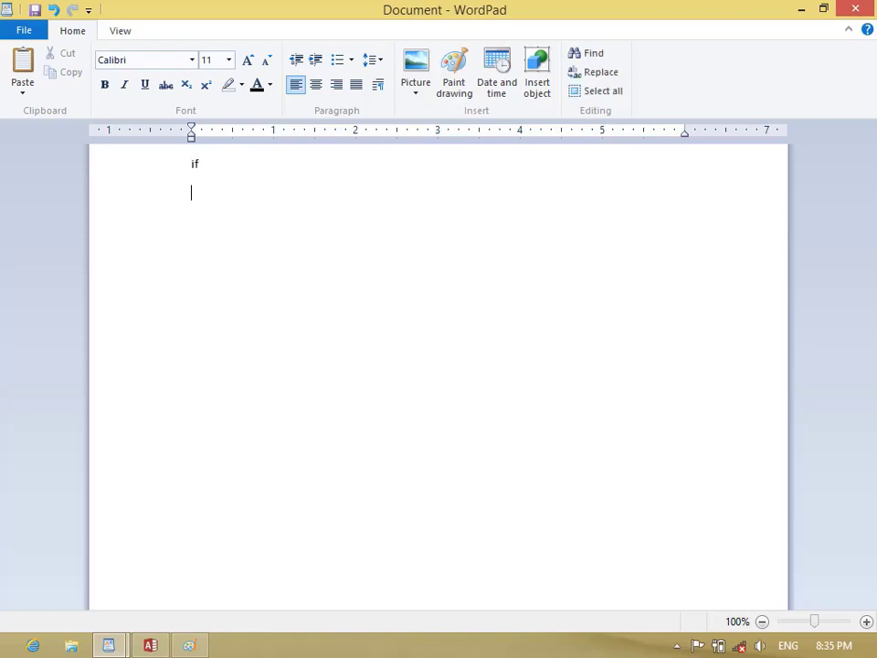
type("if(and(")
key("Return")
type("if(or(")
key("Return")
type("if(an")
key("BackSpace")
key("BackSpace")
type("not(")
key("ctrl+a")
key("BackSpace")
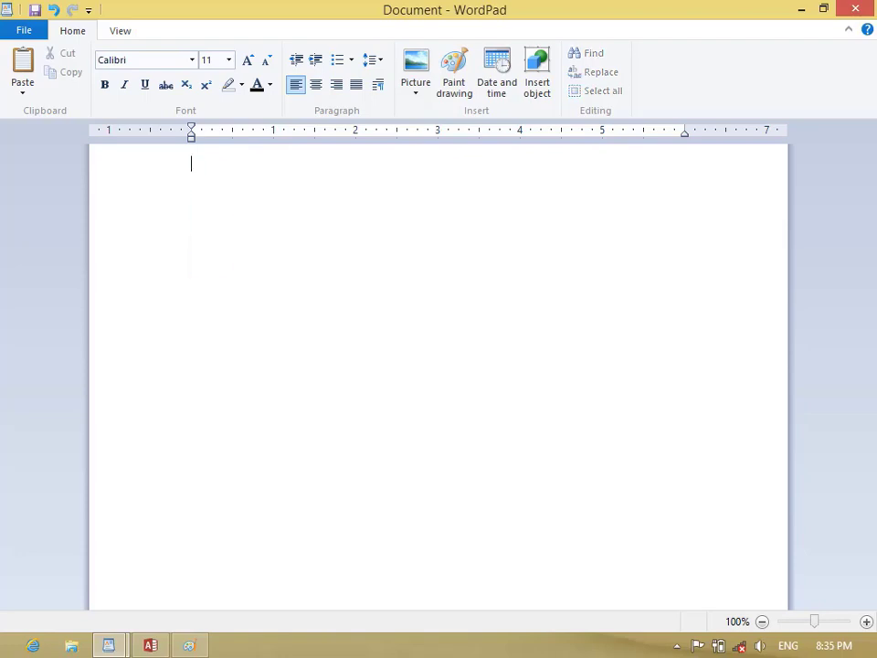
type("if")
key("BackSpace")
key("BackSpace")
Step: Minimize WordPad to return to Access, open the emp table to review its Salary values, and close the table
left_click(801, 9)
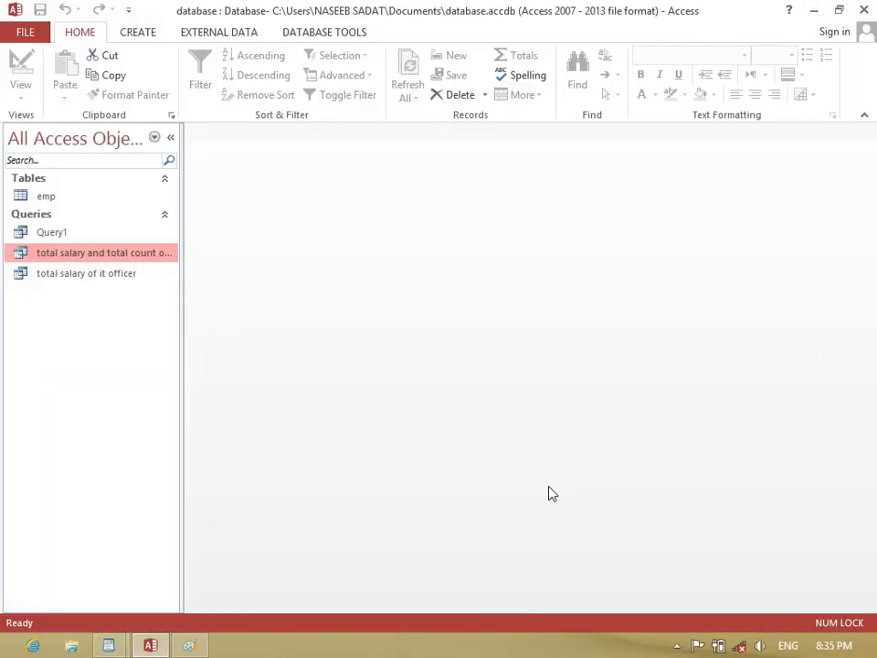
double_click(60, 197)
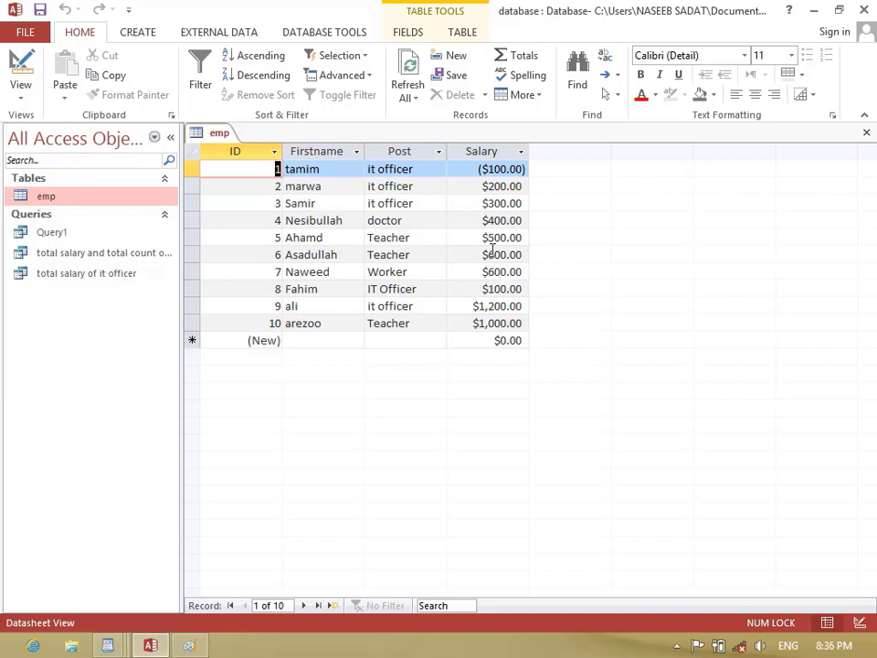
left_click(468, 169)
key("F2")
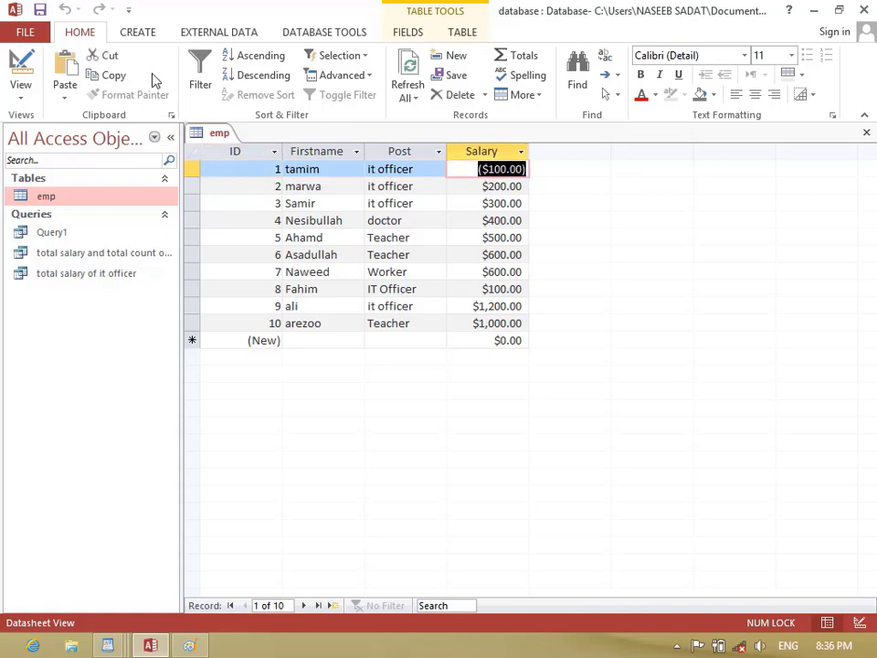
left_click(140, 32)
key("ctrl+w")
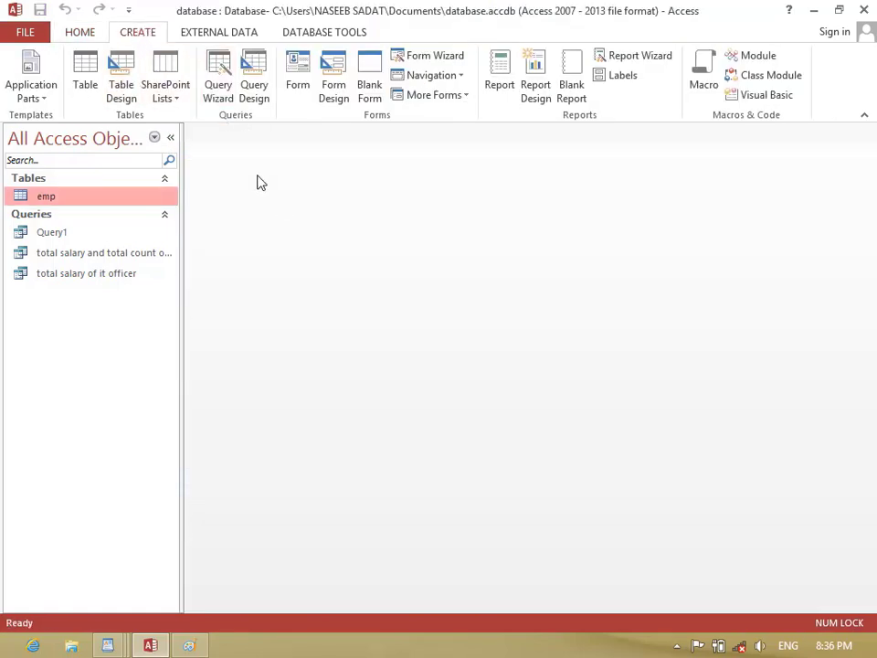
Step: Create a new query in Design view on the emp table with the fields ID, Firstname, Post and Salary
left_click(254, 91)
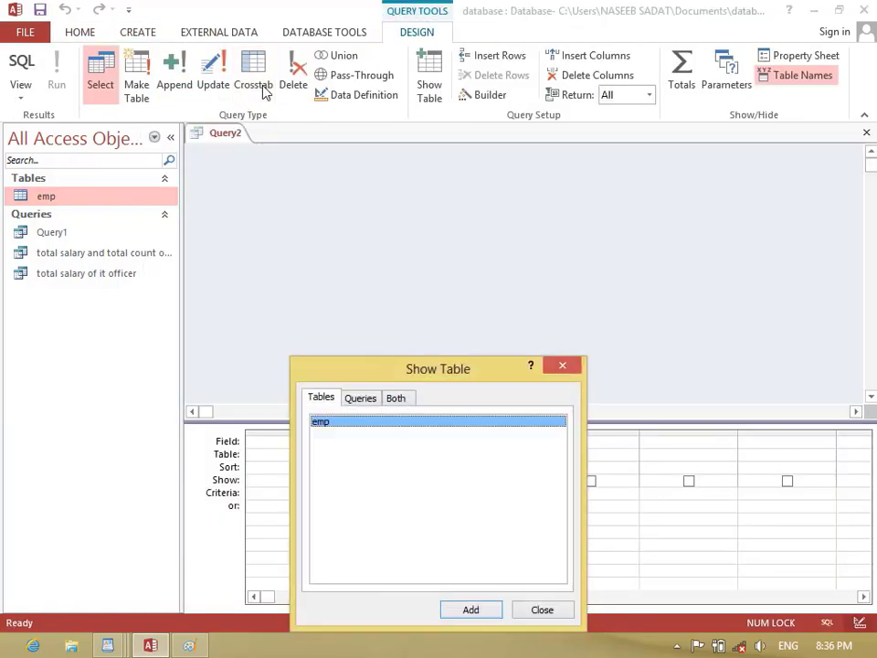
left_click(470, 610)
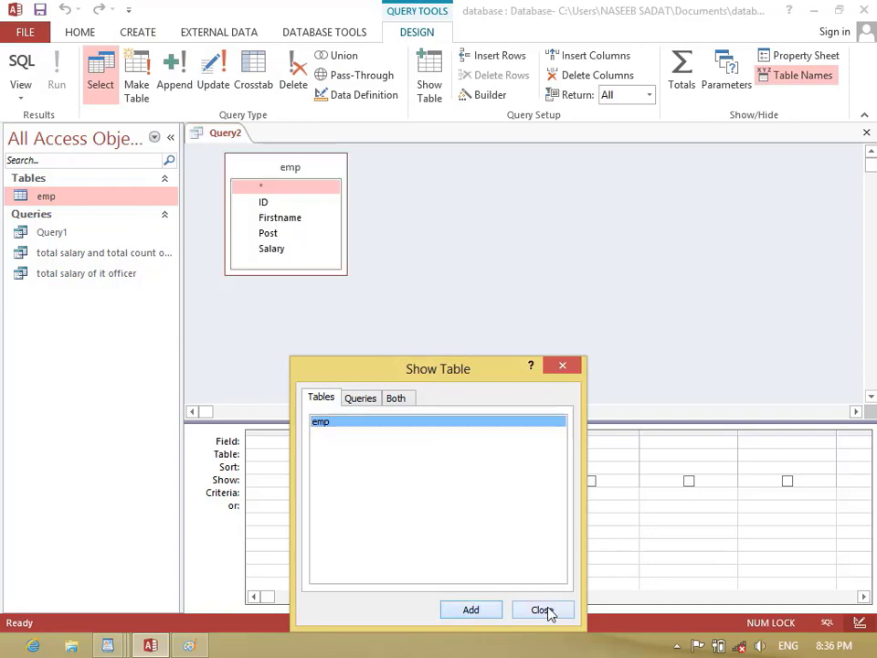
left_click(548, 611)
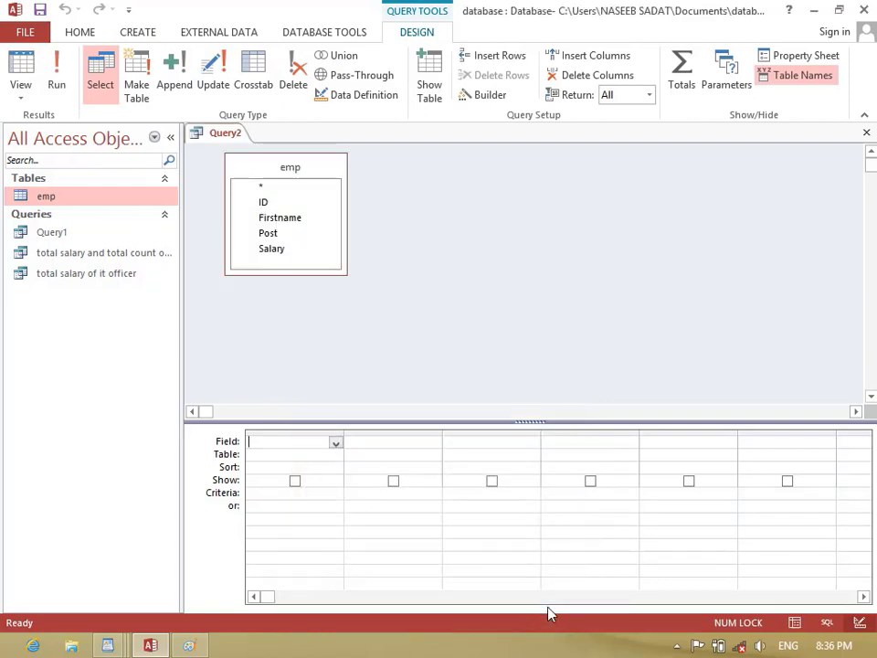
double_click(314, 173)
left_click_drag(296, 204, 295, 440)
Step: Add the calculated field Percentage:salary*11/100 after Salary, run the query and compare the first record's Salary and Percentage
left_click(672, 444)
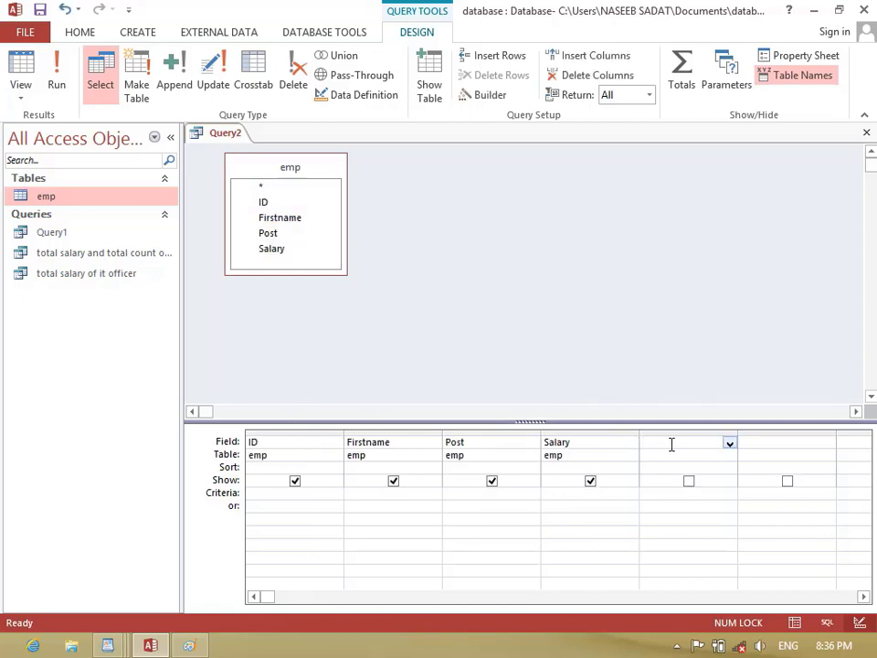
key("shift+F2")
type("Perc")
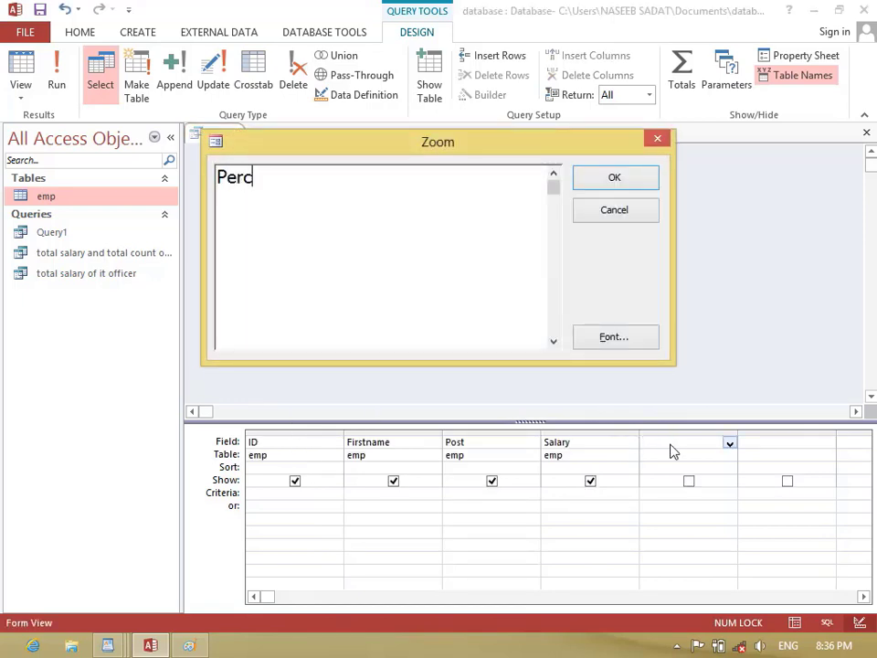
type("entage")
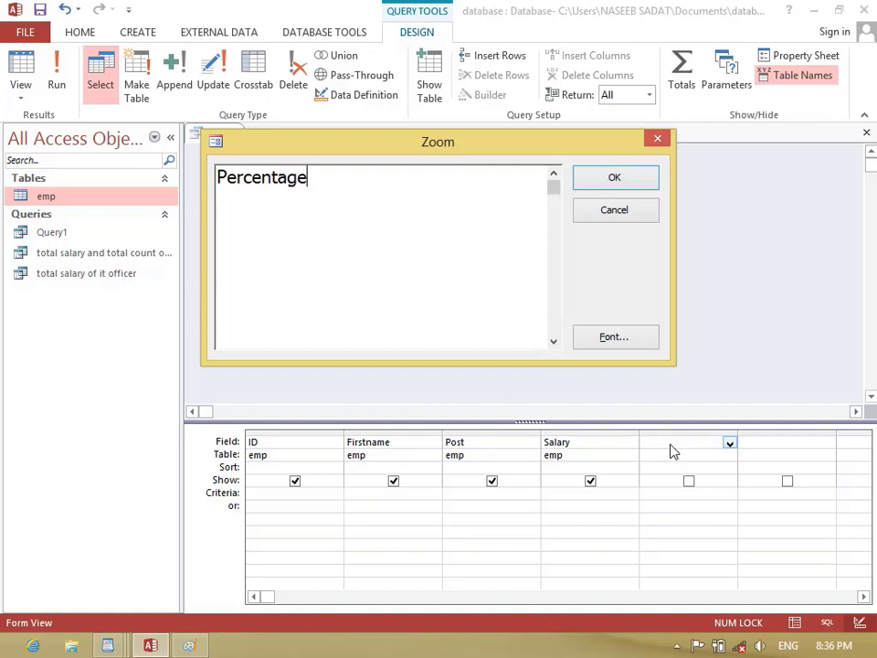
type(":salary")
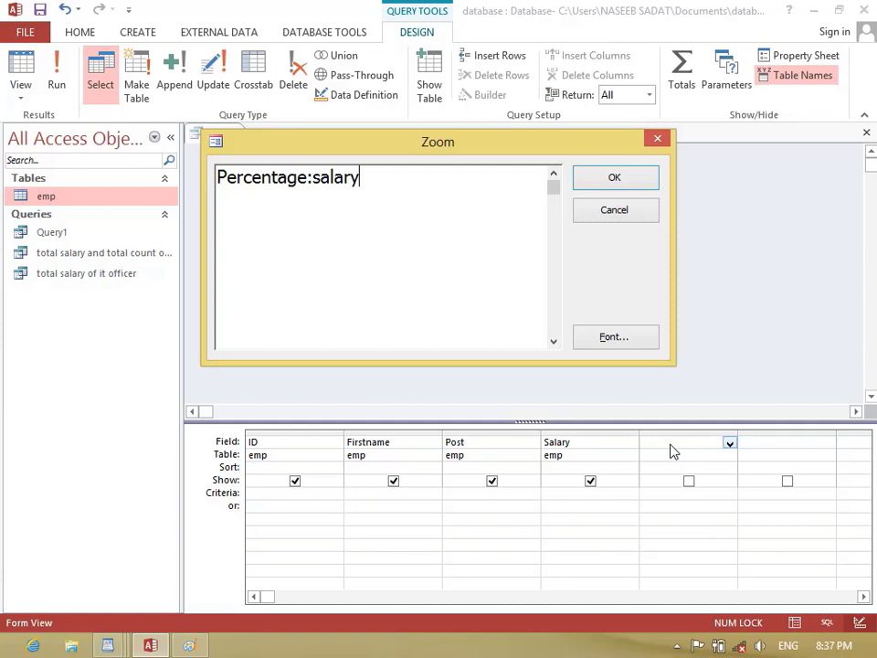
type("*10")
key("BackSpace")
type("1/100")
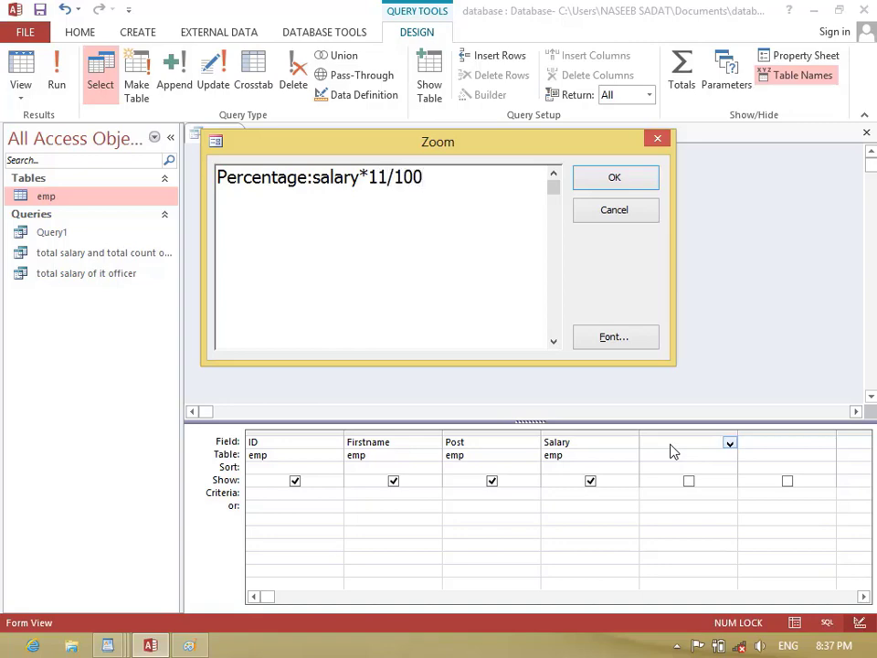
key("Return")
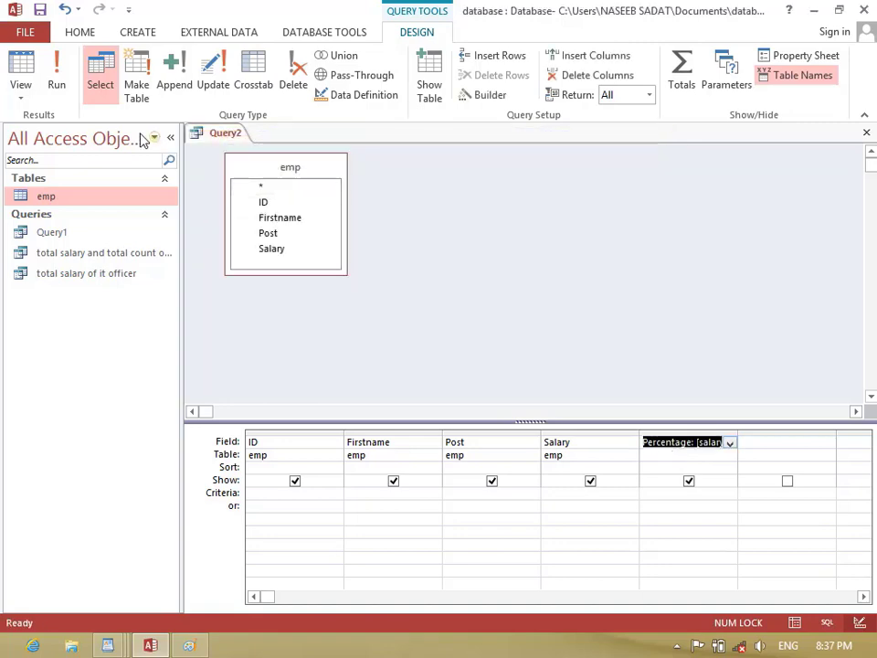
left_click(56, 77)
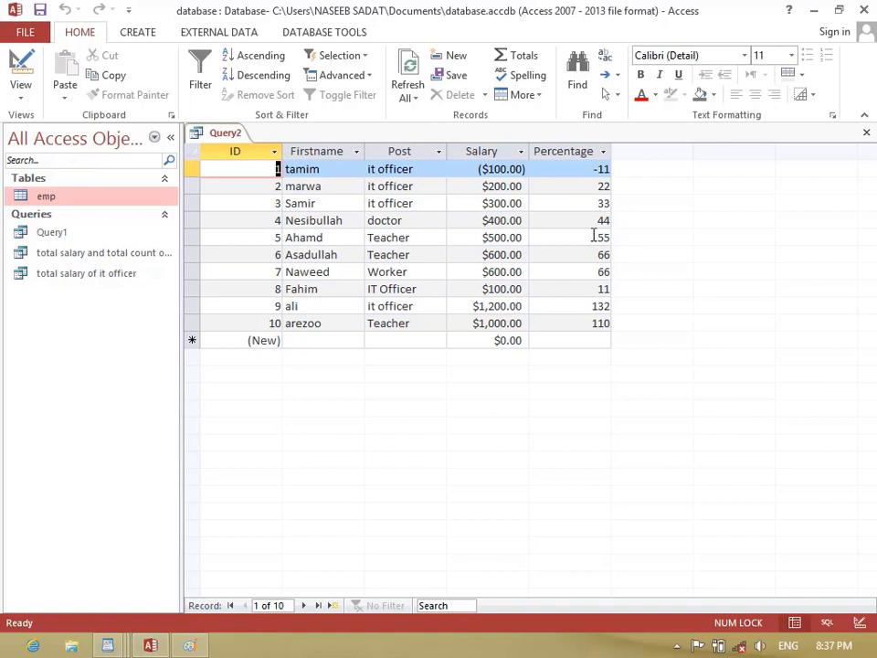
left_click_drag(572, 171, 485, 169)
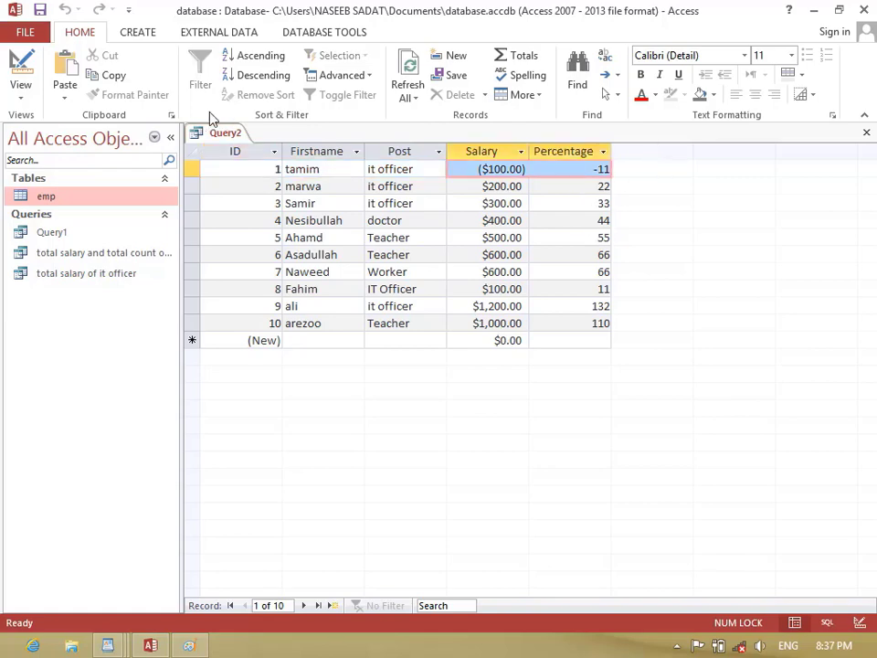
Step: Return the query to Design view, add the calculated field Total:salary+Percentage after Percentage, and run the query
left_click(20, 96)
left_click(42, 202)
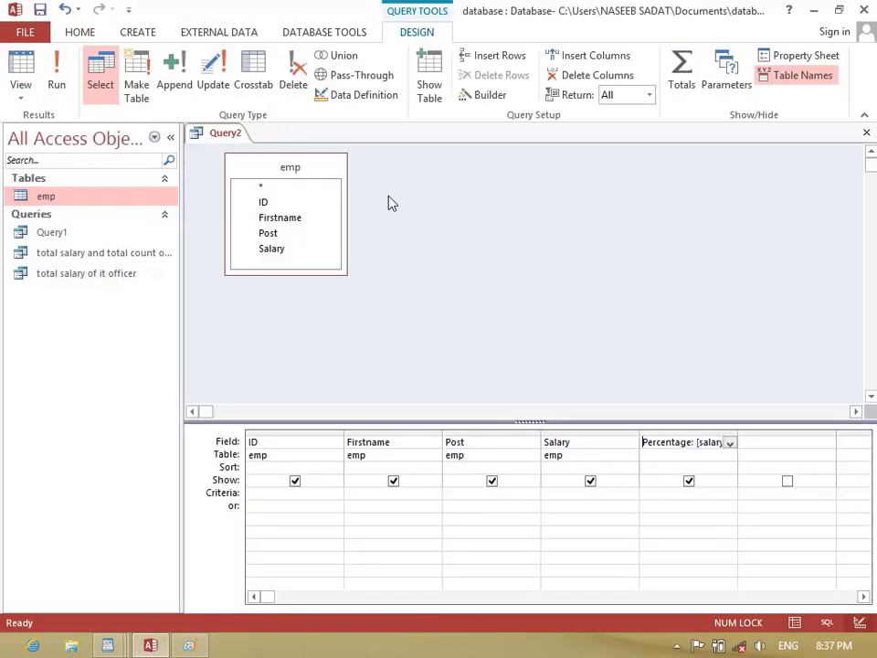
left_click(780, 444)
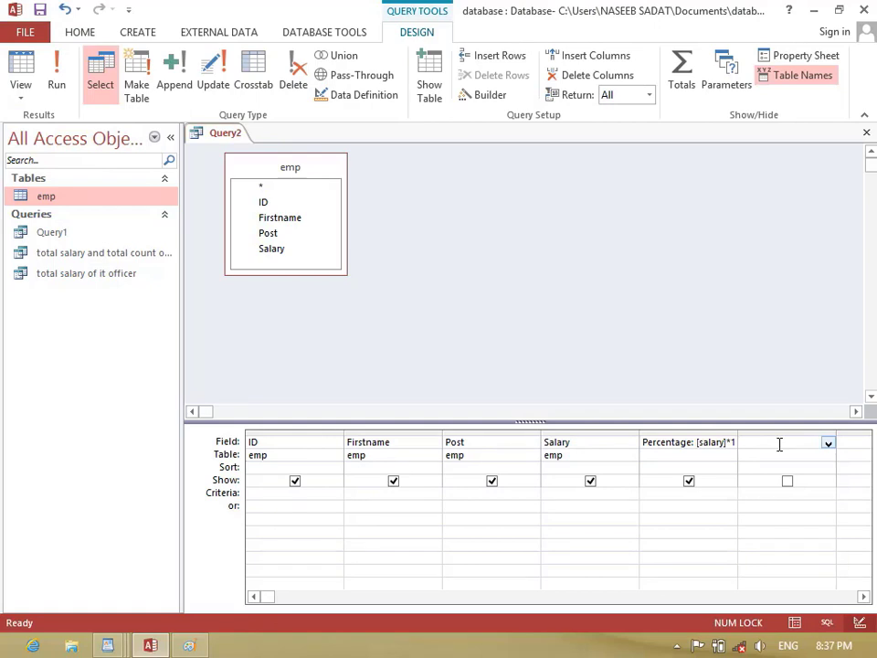
key("shift+F2")
type("Total")
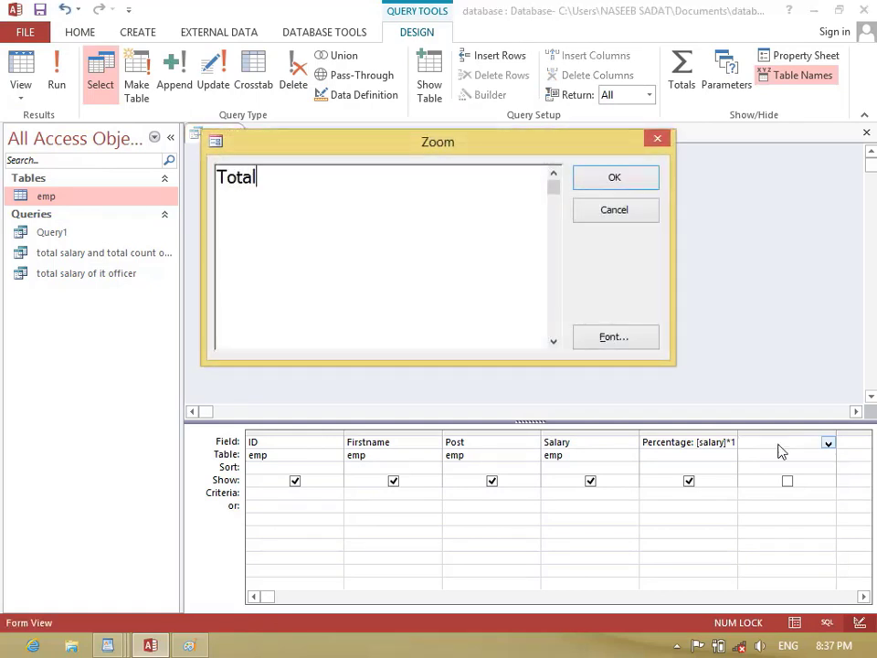
type(":salary+")
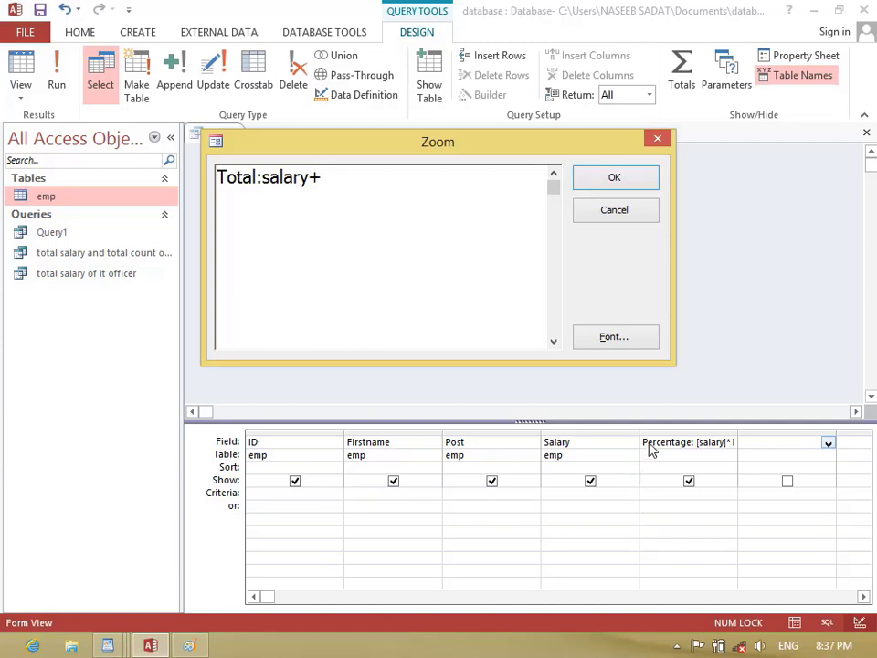
type("Percentage")
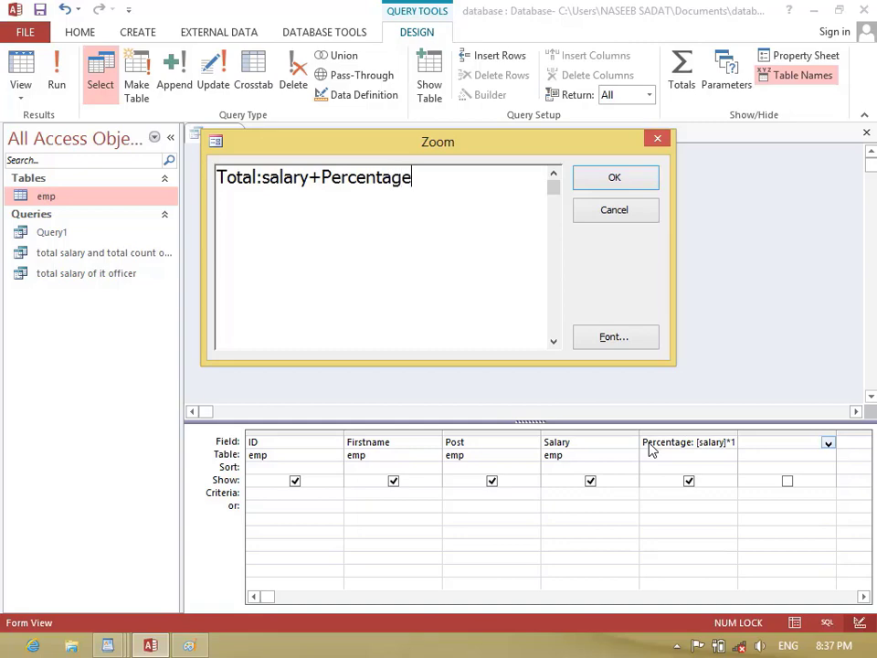
key("Return")
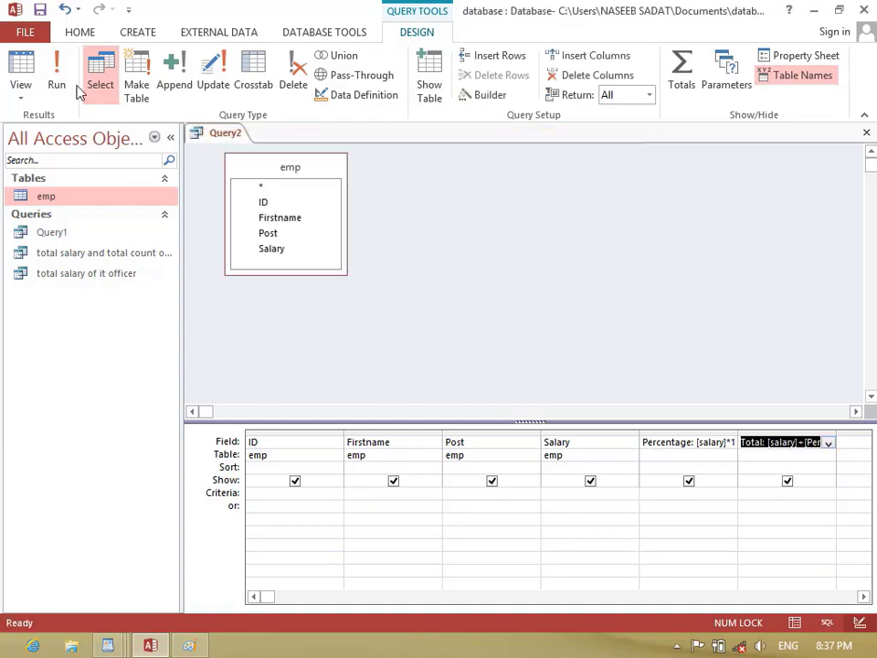
left_click(56, 73)
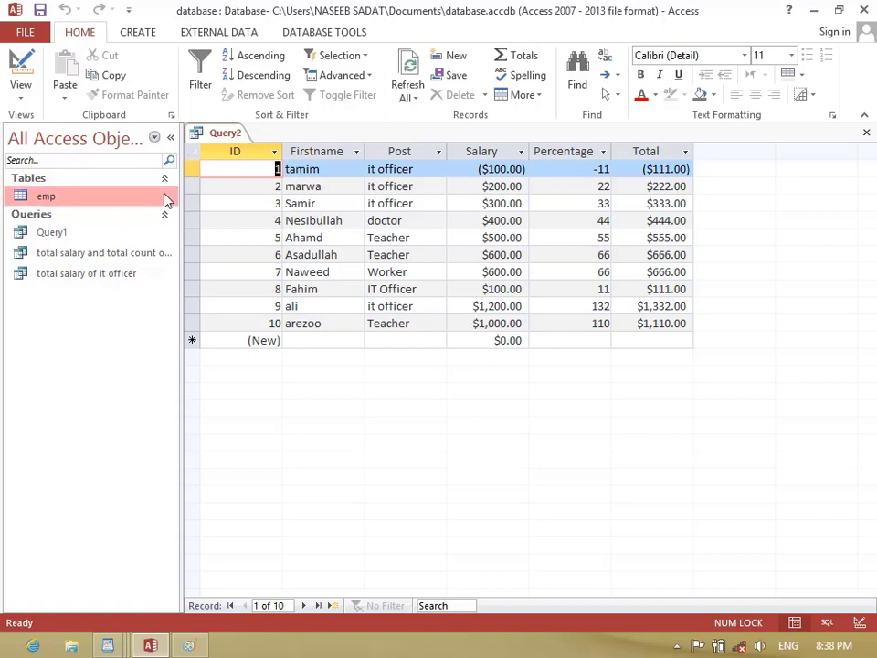
Step: Return the query to Design view and delete the Percentage and Total calculated columns from the design grid
left_click(21, 91)
left_click(46, 196)
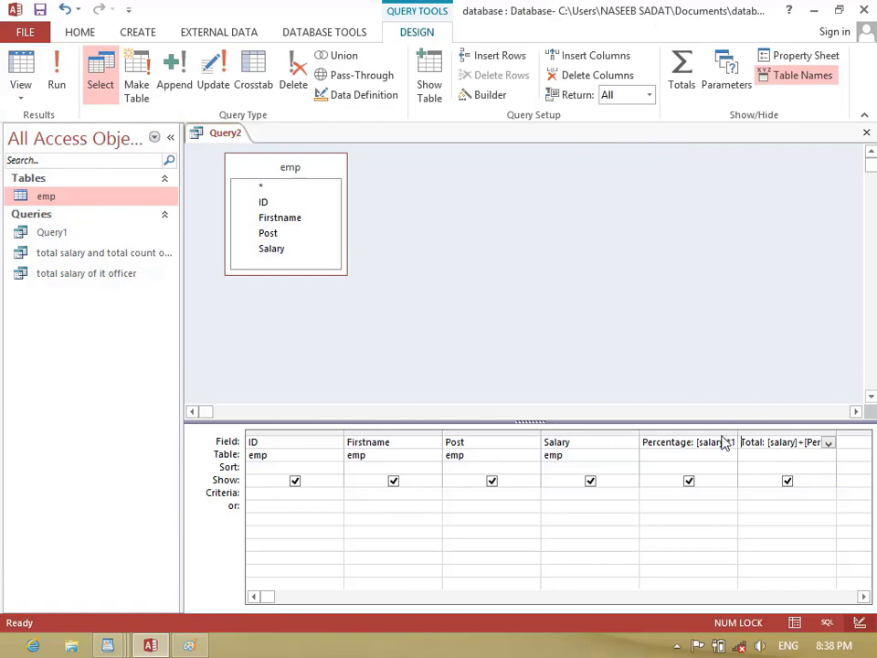
left_click_drag(724, 427, 799, 419)
key("Delete")
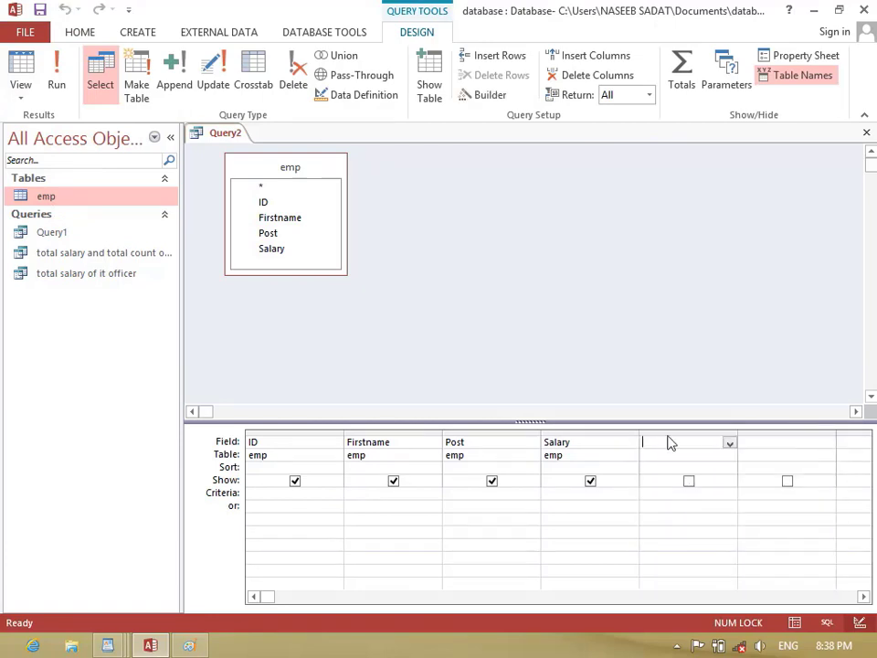
Step: Add the calculated field Percentage:salary+salary*10/100 in the empty column after Salary and run the query
key("shift+F2")
type("P")
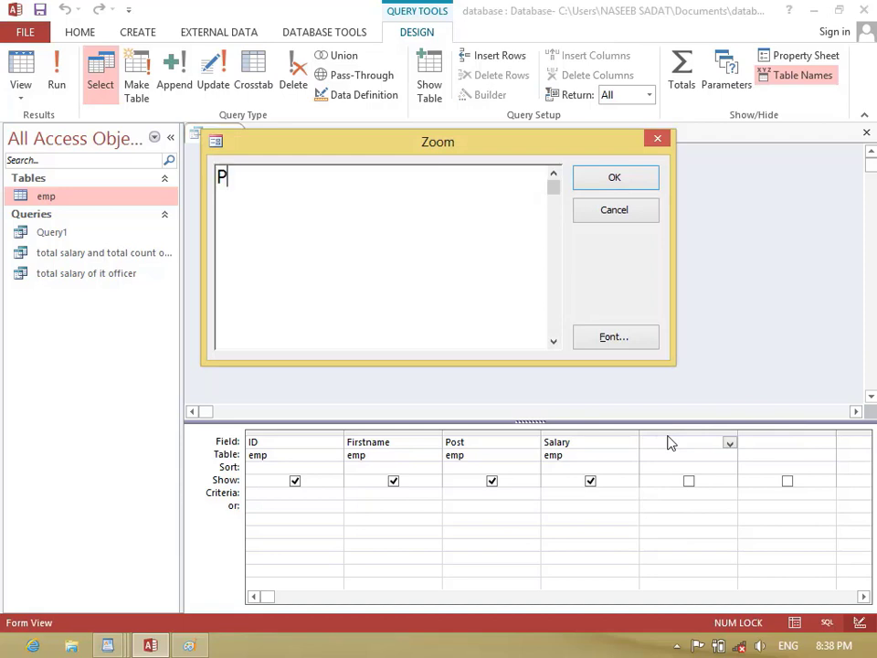
type("ercentage:")
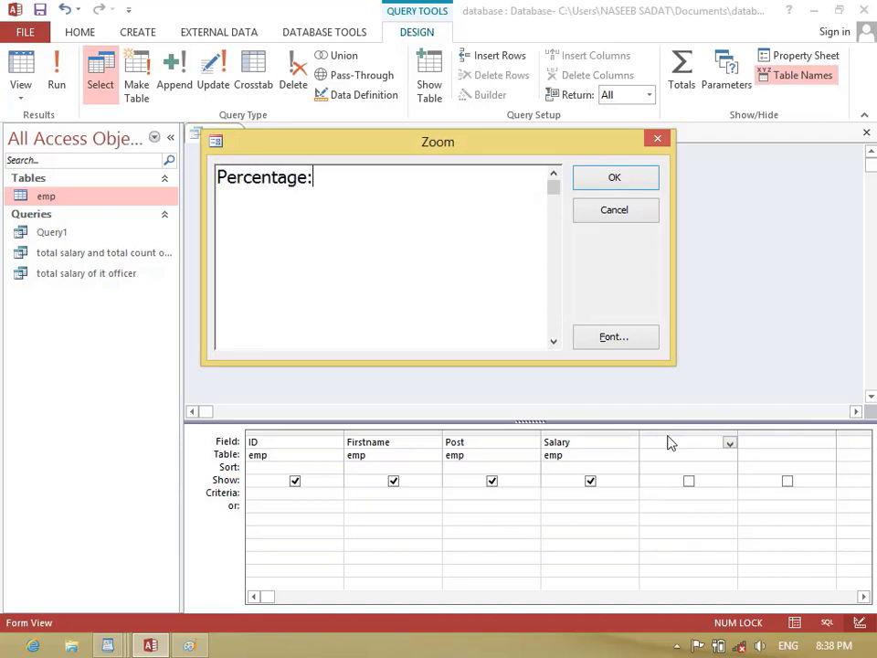
type("salary+sa")
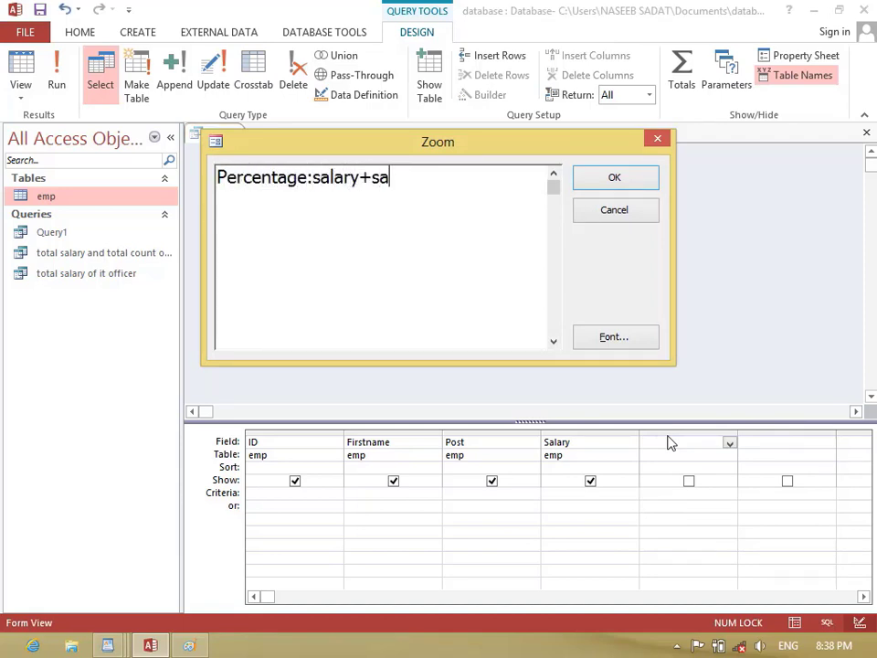
type("lary*")
type("/100")
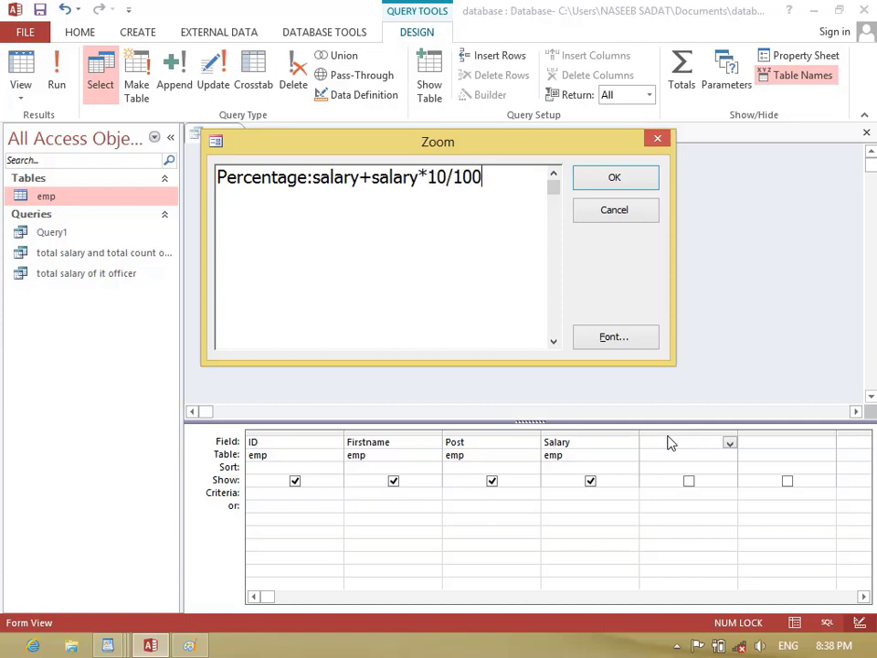
key("Return")
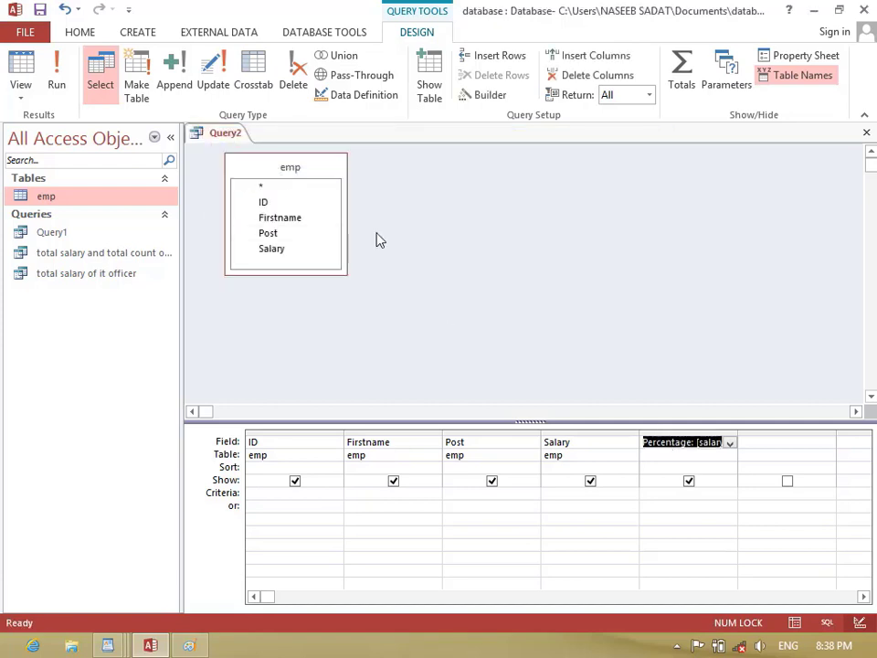
left_click(56, 78)
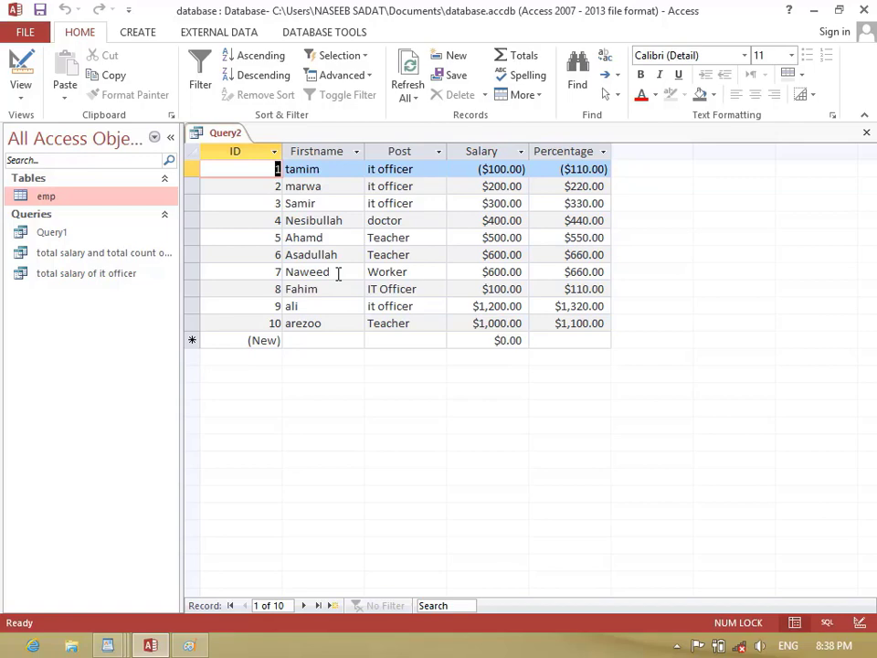
Step: Return to Design view, change the Percentage expression to [salary]-[salary]*10/100, and run the query
left_click(30, 91)
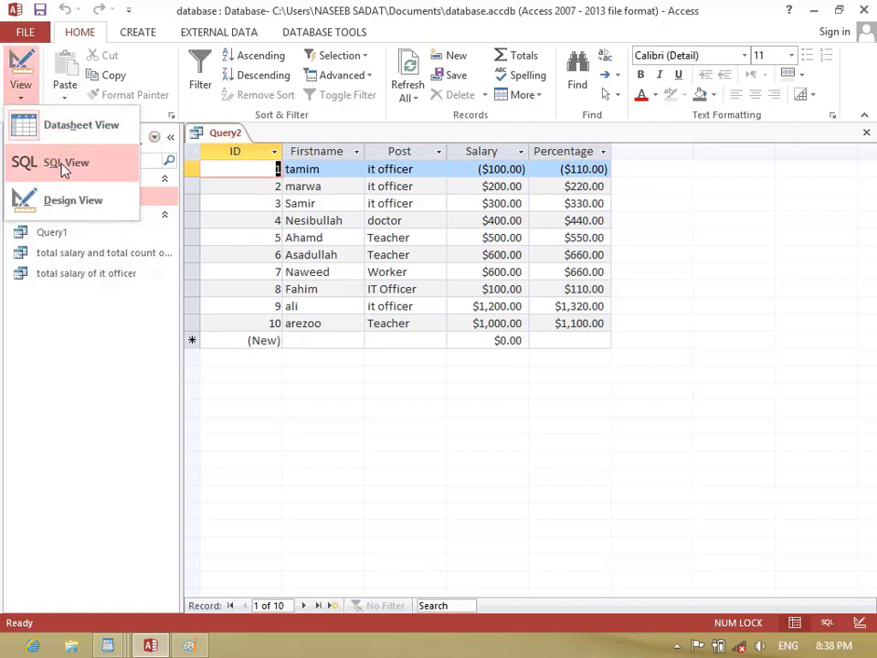
left_click(77, 203)
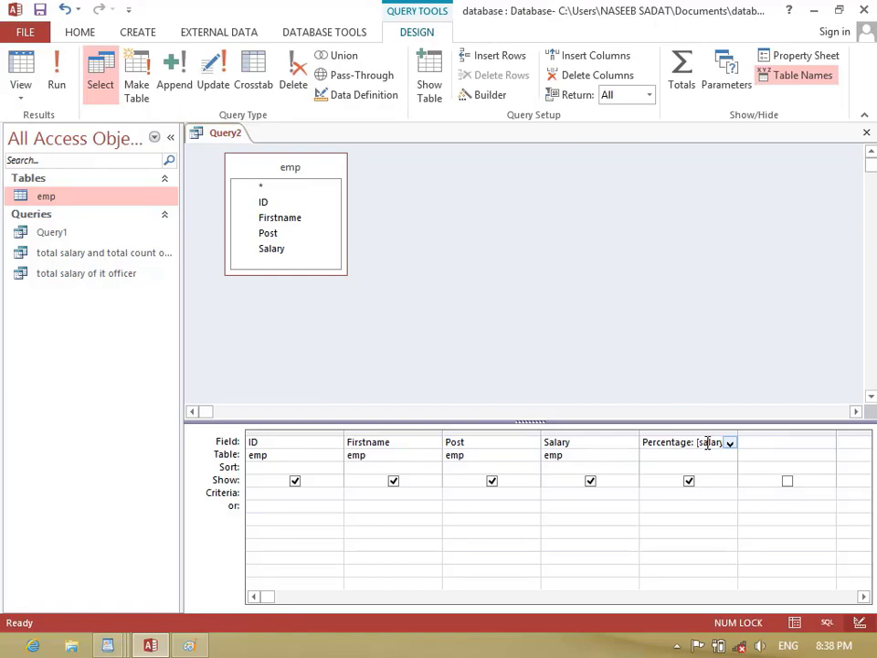
key("shift+F2")
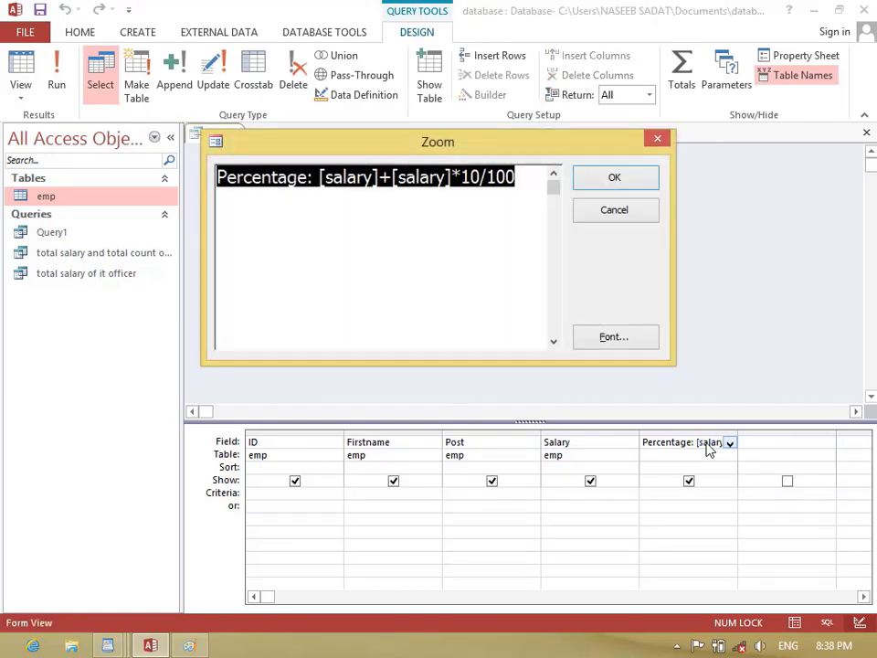
left_click(398, 173)
key("BackSpace")
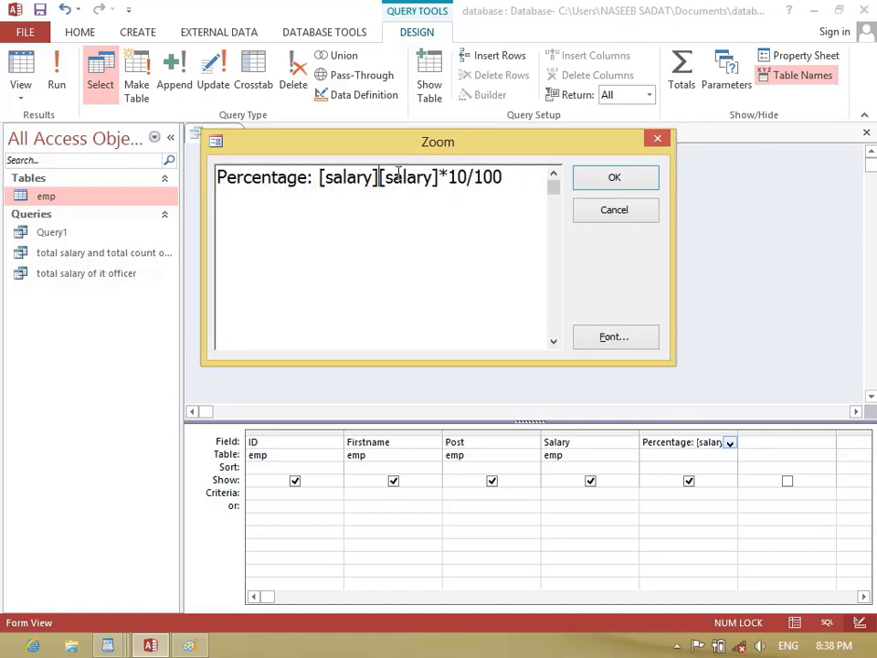
type("-")
left_click(614, 177)
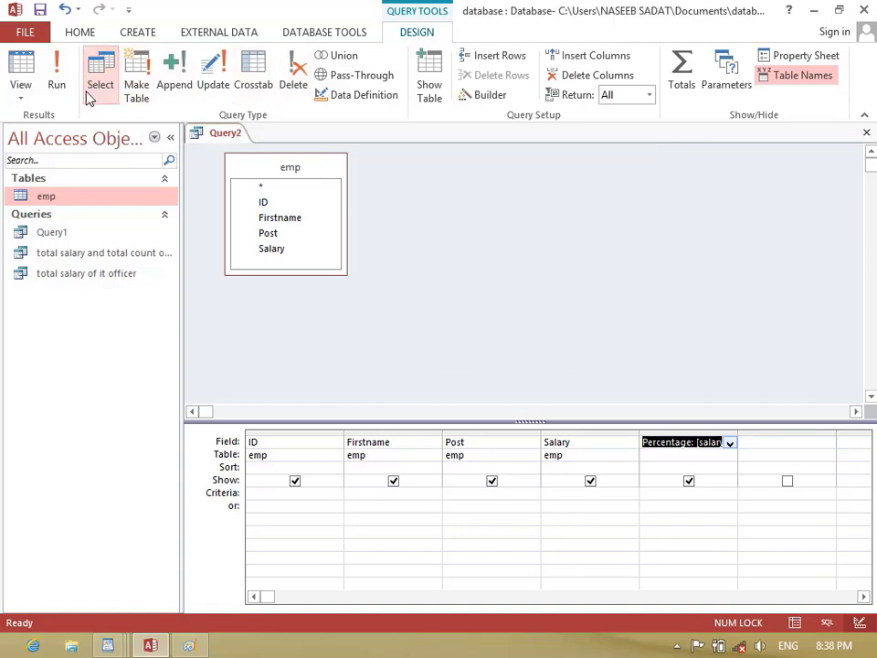
left_click(57, 78)
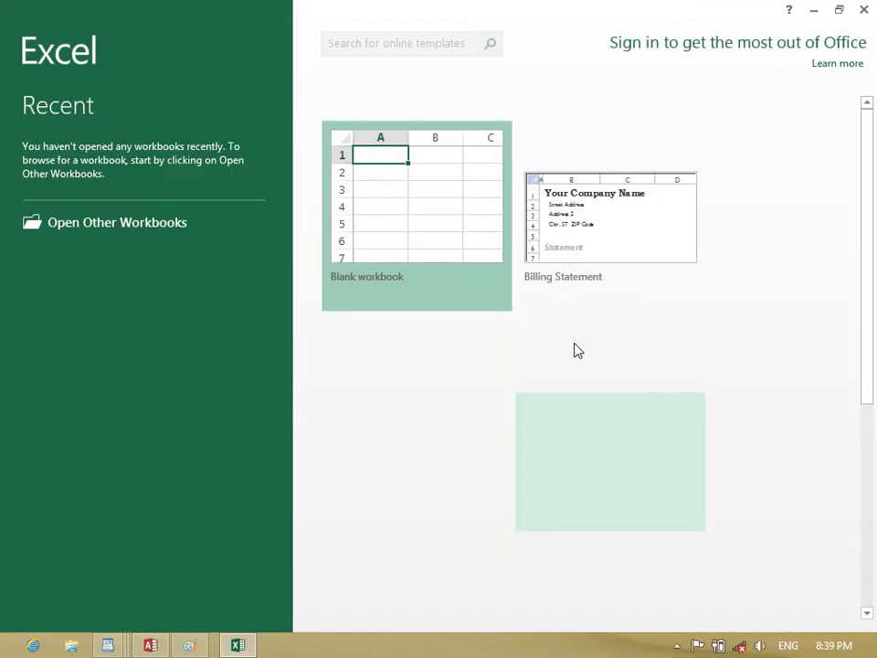
Step: Switch to Excel, create a blank workbook, and enter the headers Fees, Discount and Total in D4:F4
left_click(384, 248)
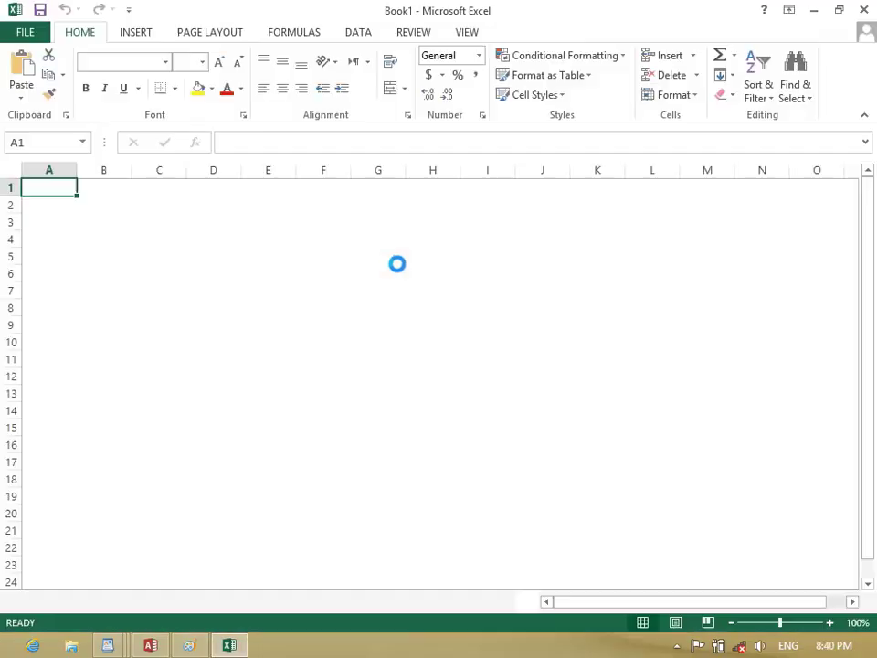
left_click(199, 235)
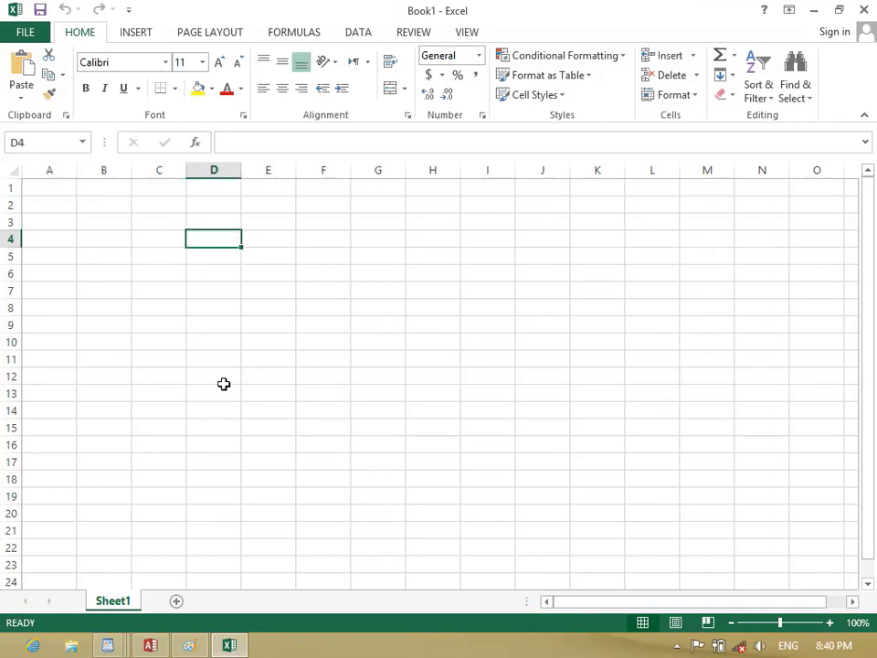
type("Fees")
key("Tab")
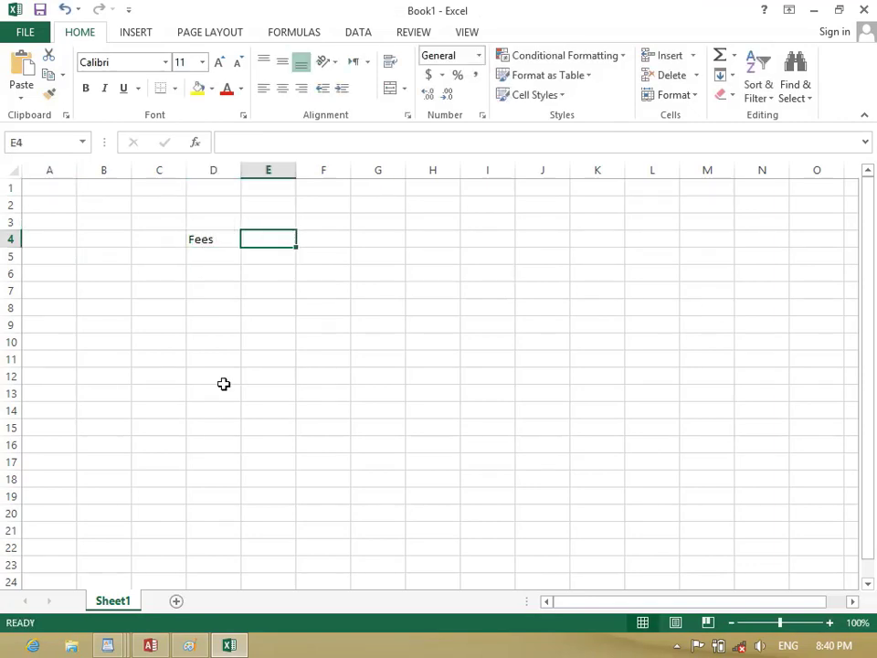
type("Discount")
key("Tab")
type("Total")
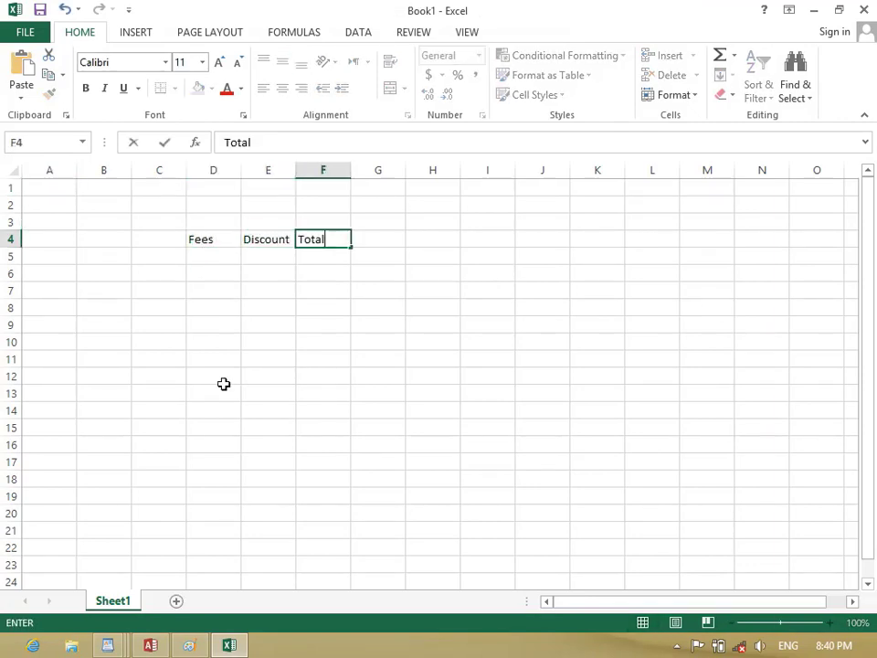
key("Return")
Step: Enter the formula =D5-D5*E5/100 in cell F5 under Total
key("Right")
key("Right")
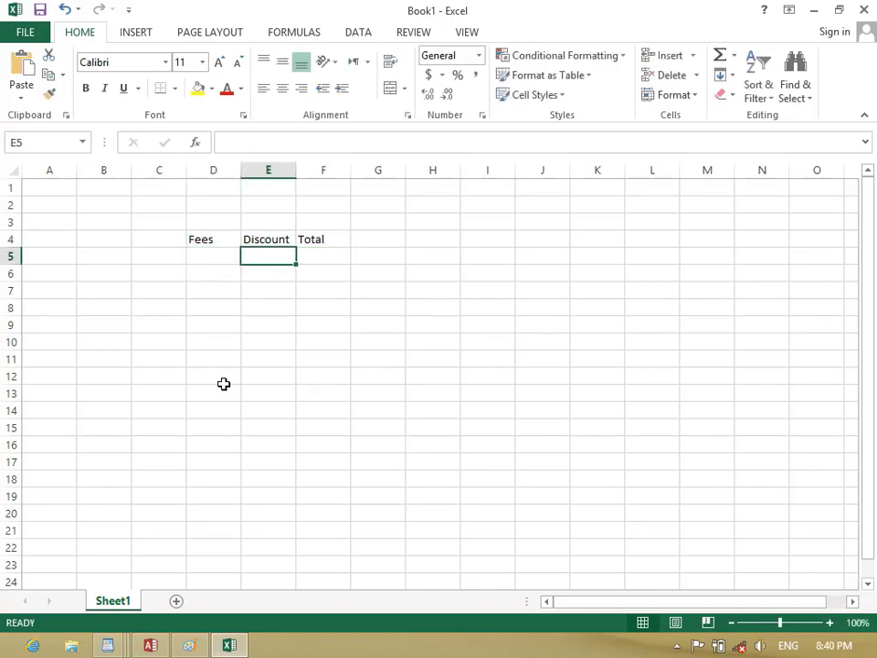
type("=")
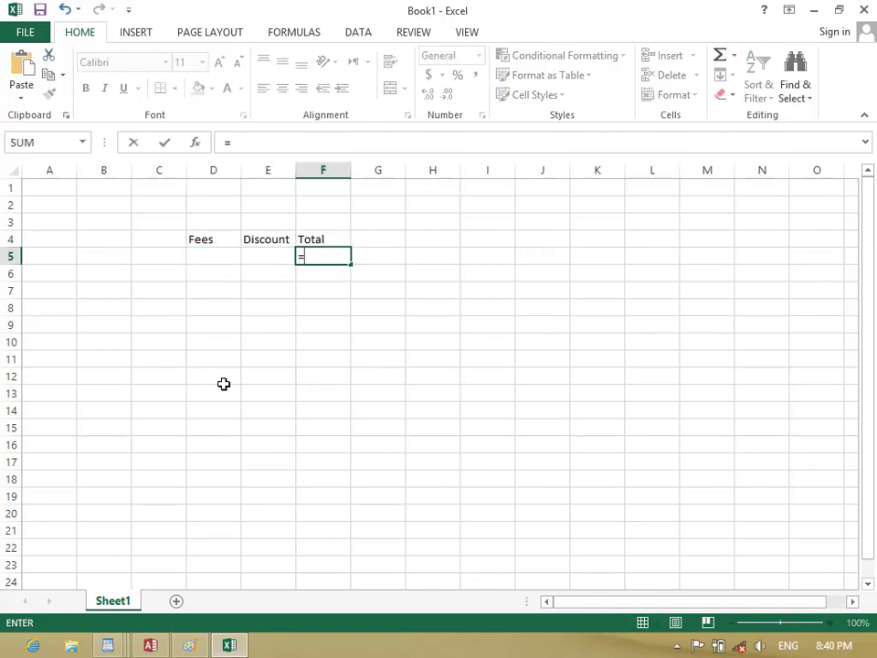
left_click(202, 258)
type("-")
left_click(203, 258)
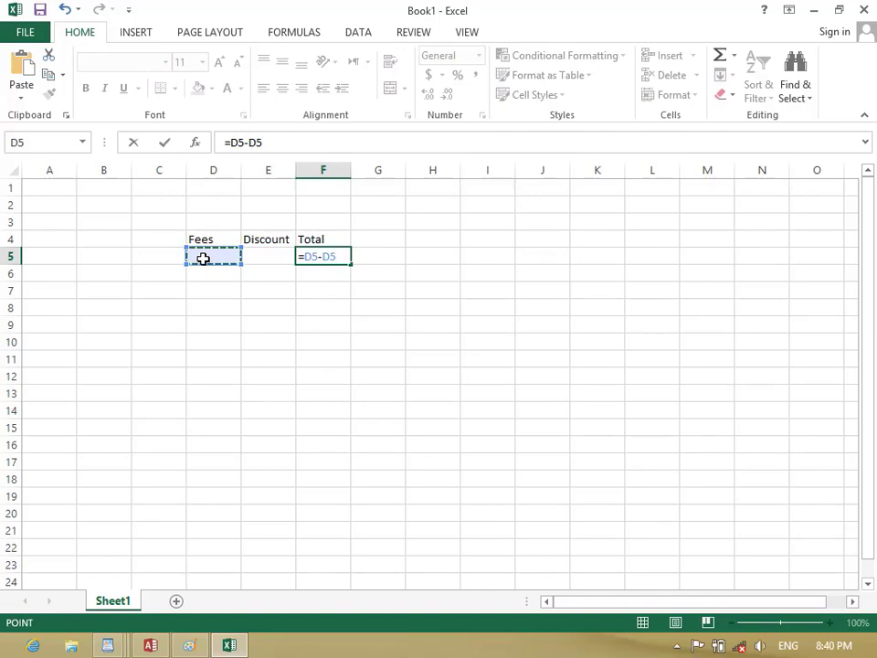
type("*")
left_click(268, 254)
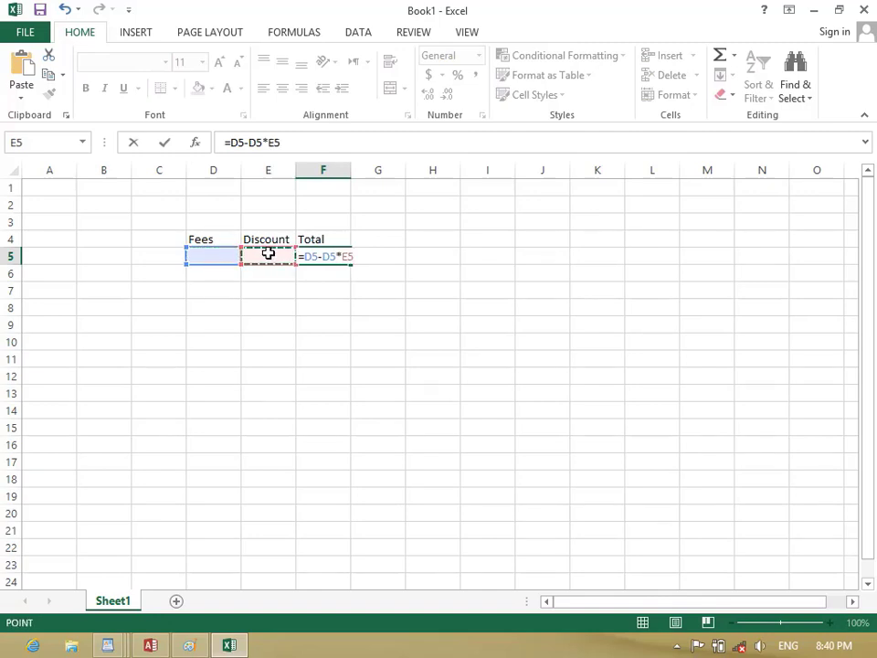
type("/100")
left_click(304, 256)
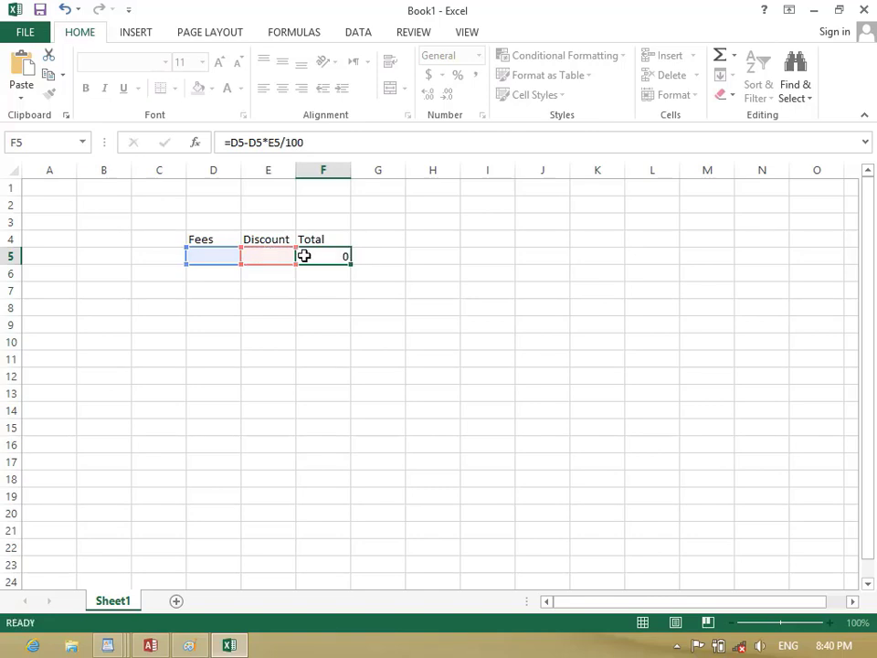
key("Return")
Step: Fill the Total formula from F5 down to F15 and widen column F to about three times its width
left_click(354, 255)
left_click(327, 252)
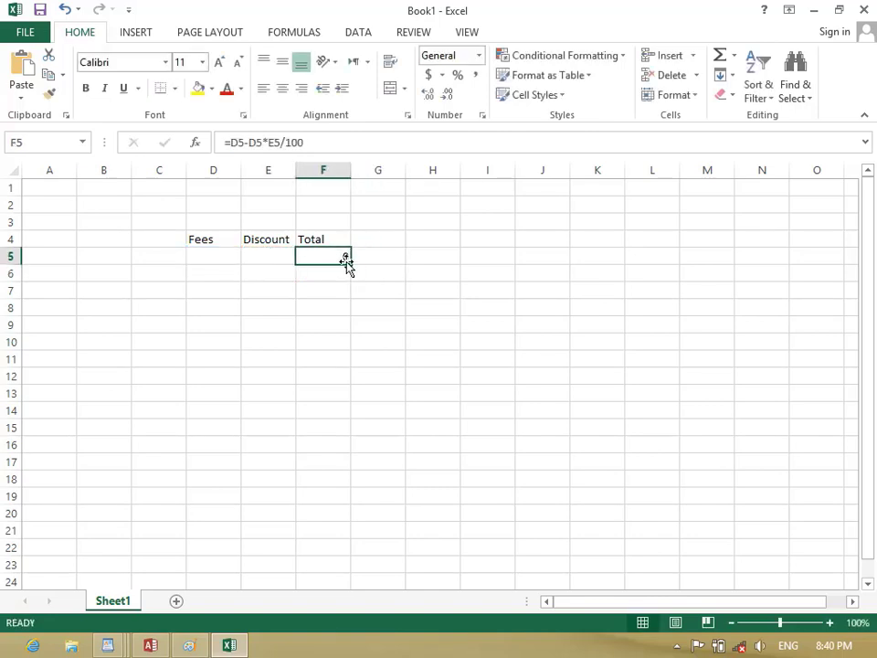
left_click_drag(349, 263, 351, 435)
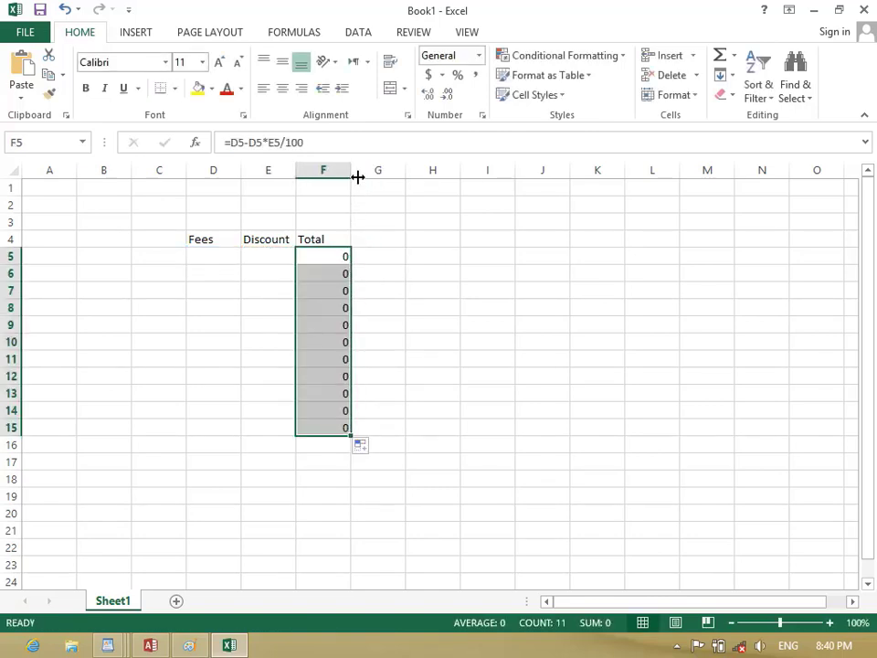
left_click_drag(350, 174, 468, 171)
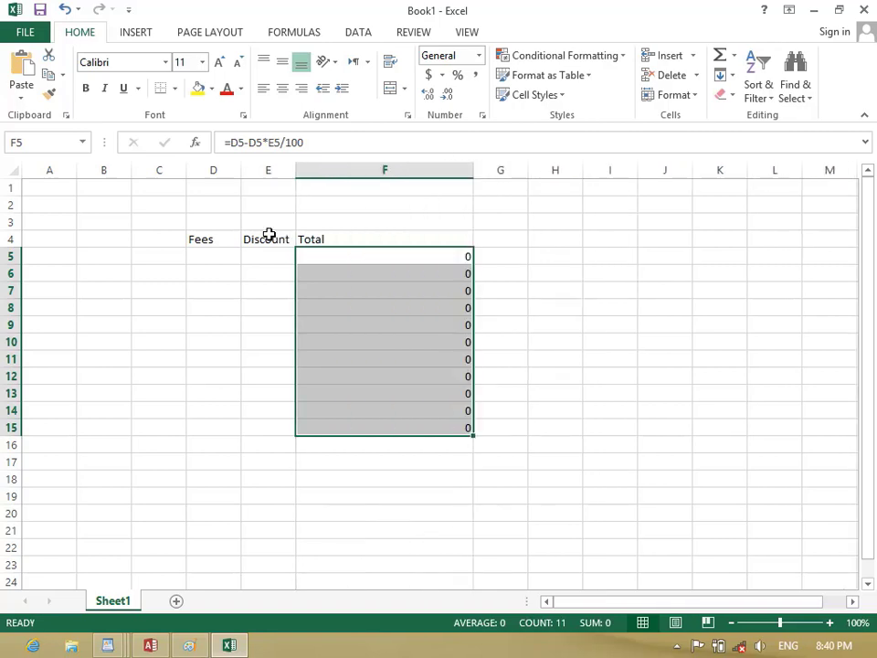
Step: Enter 1000 as the Fees in D5 and 1 as the Discount in E5
left_click(218, 257)
type("1")
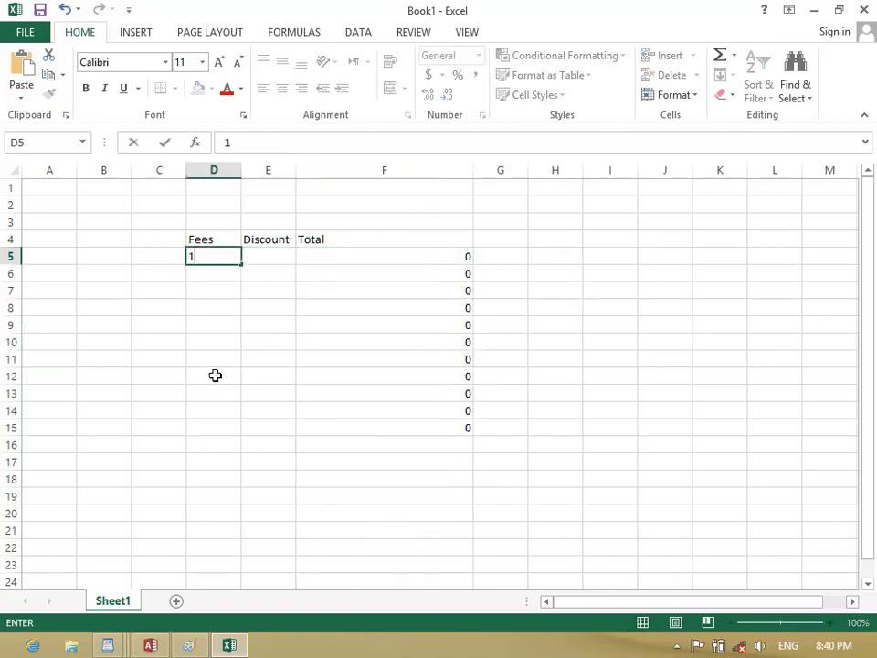
type("000")
key("Tab")
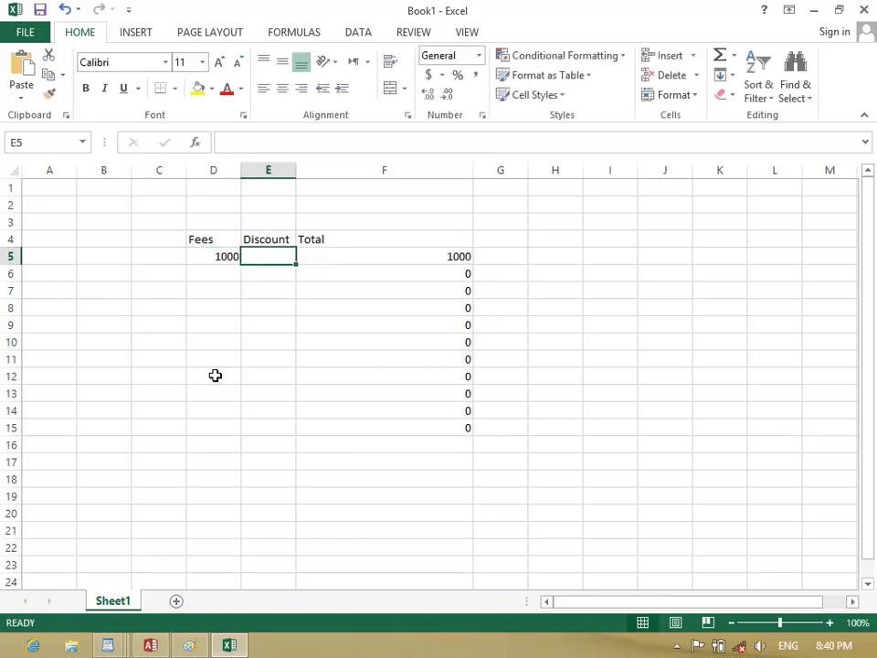
type("1")
key("Return")
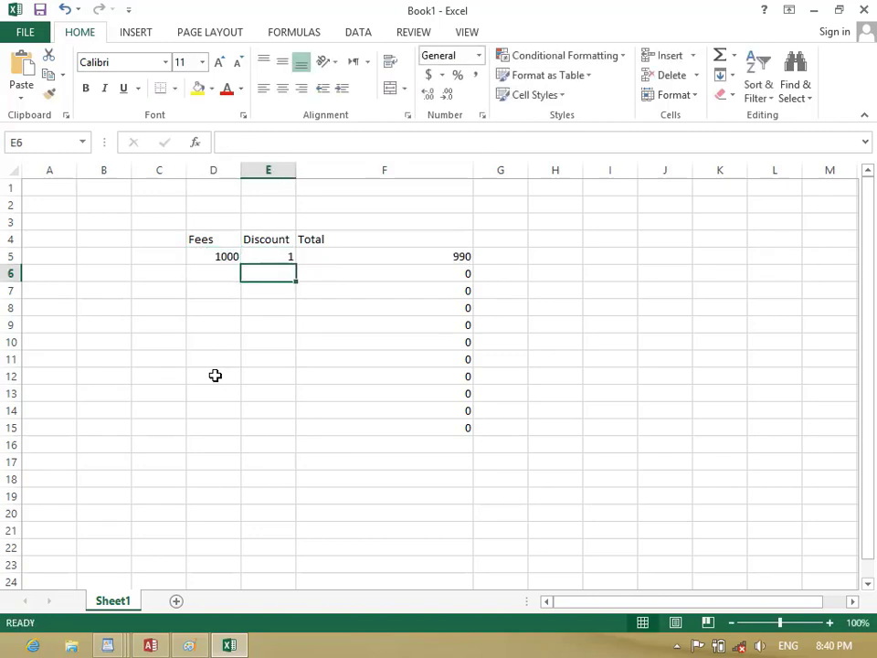
Step: Change the Discount in E5 to 2, and replace that with 100
key("Up")
type("2")
key("Return")
key("Up")
type("1900")
key("BackSpace")
key("BackSpace")
key("BackSpace")
key("BackSpace")
type("100")
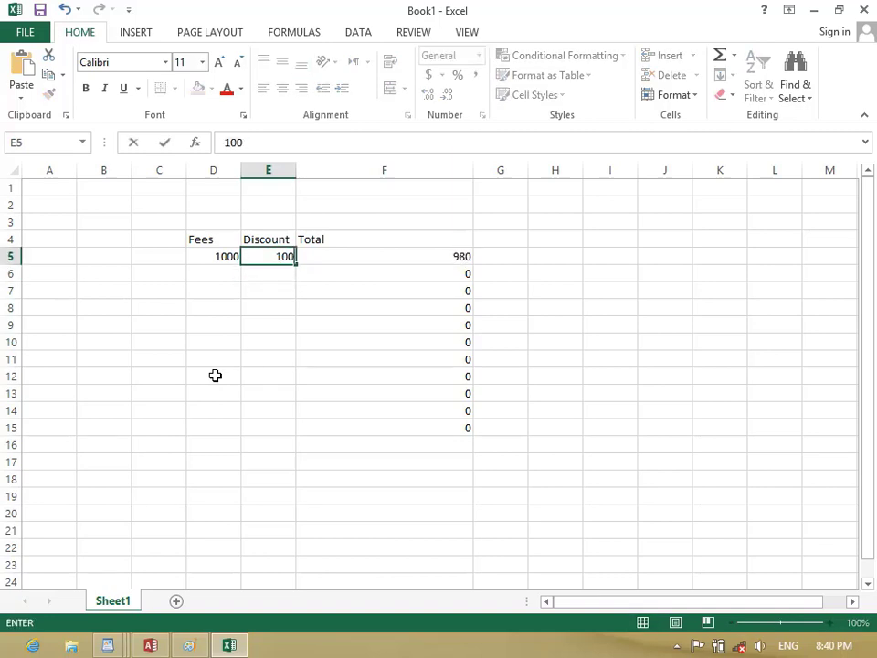
key("ctrl+Return")
Step: Enter 1000 as the Fees in D6 and 34 as the Discount in E6
key("Down")
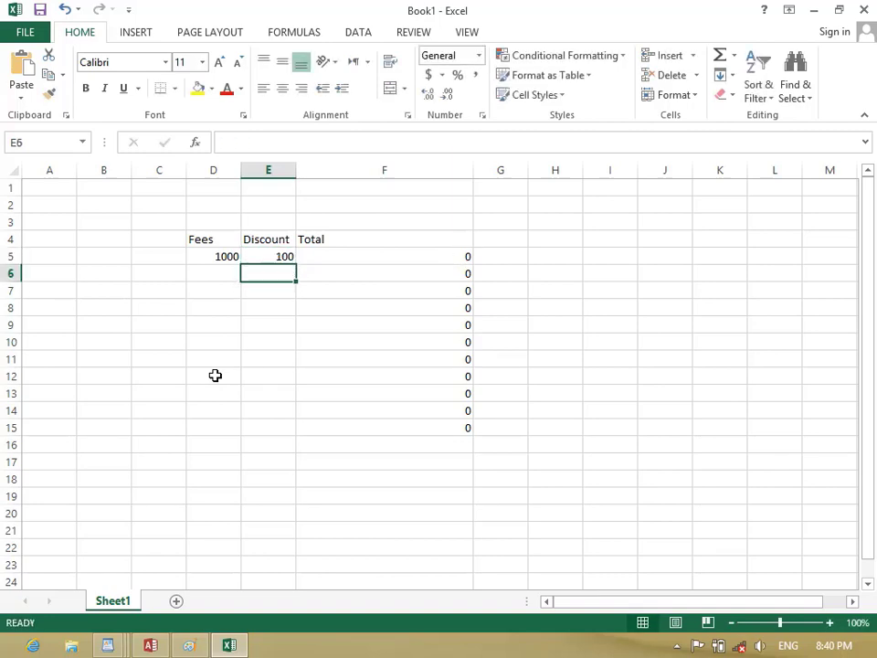
key("Left")
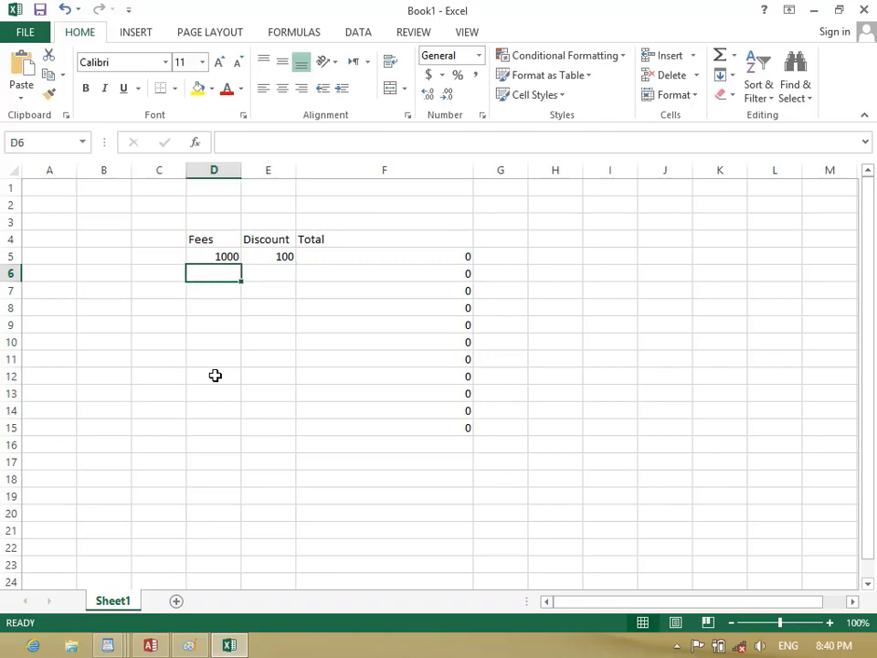
type("1000")
key("ctrl+Return")
key("Right")
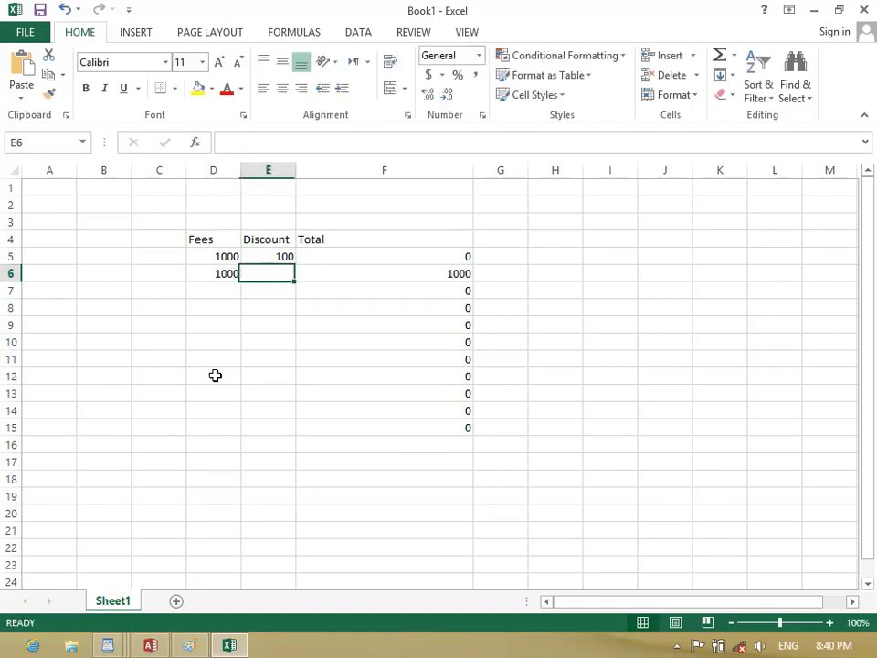
type("34")
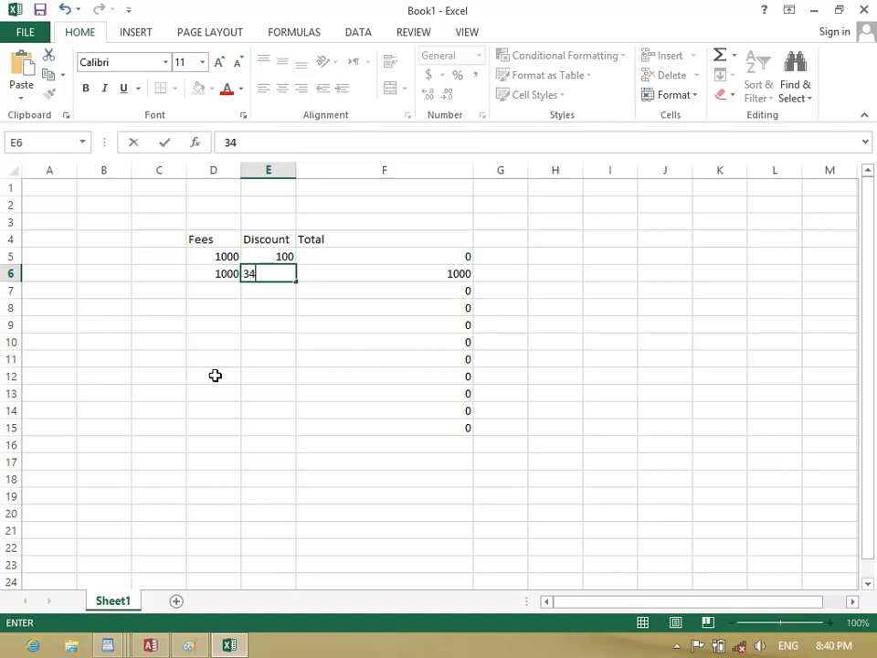
key("Return")
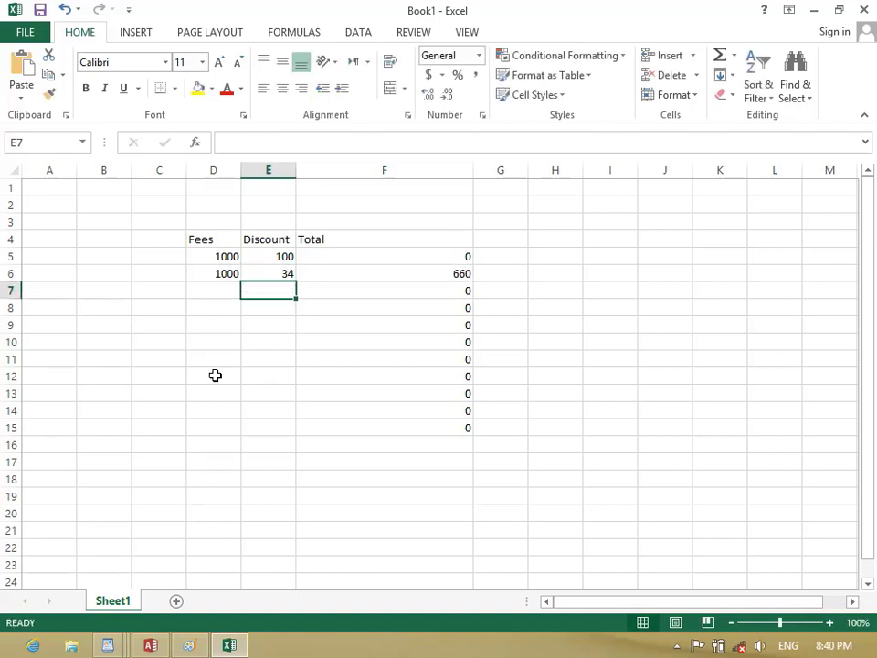
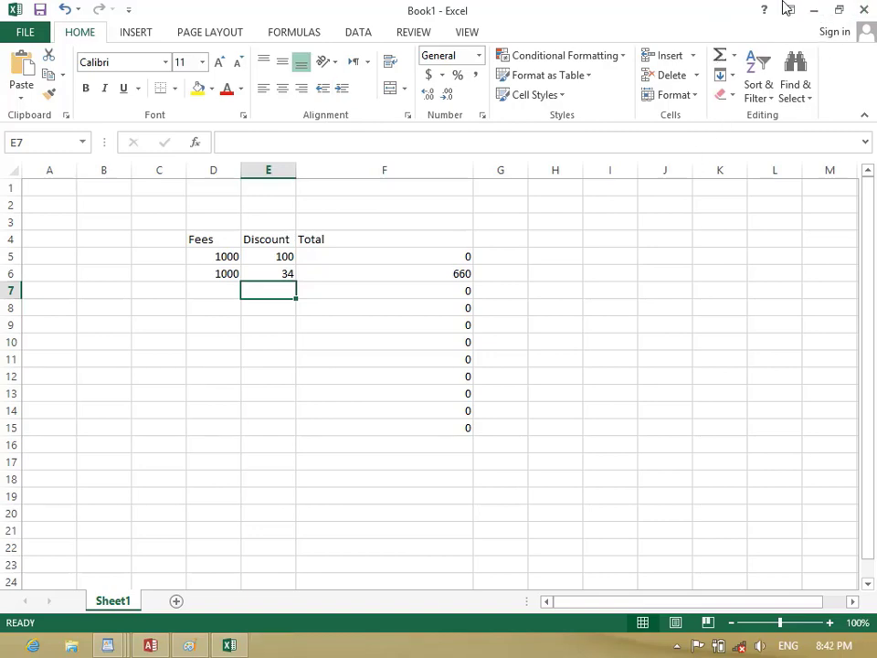
Step: Minimize the workbook to return to the Access database and close Query2 without saving it
left_click(813, 10)
key("ctrl+w")
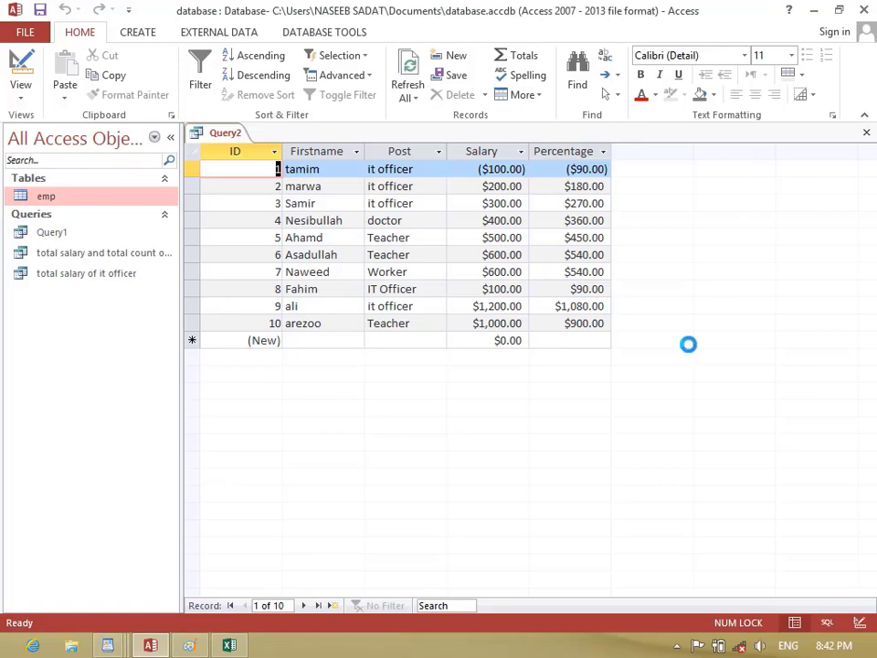
key("n")
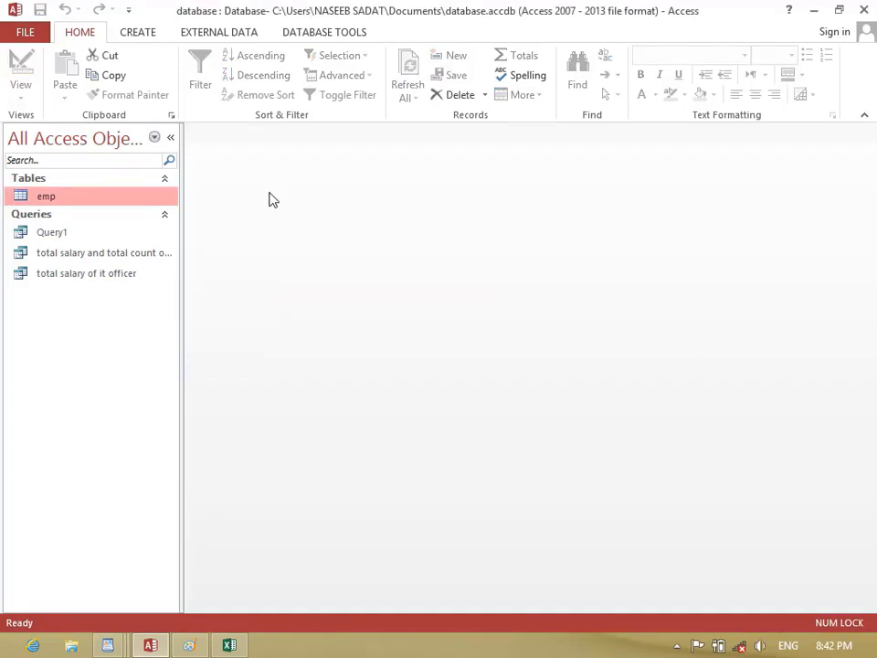
Step: Add a Short Text field named Discount below Salary in the emp table's design, then save and close the table
double_click(149, 197)
left_click(20, 73)
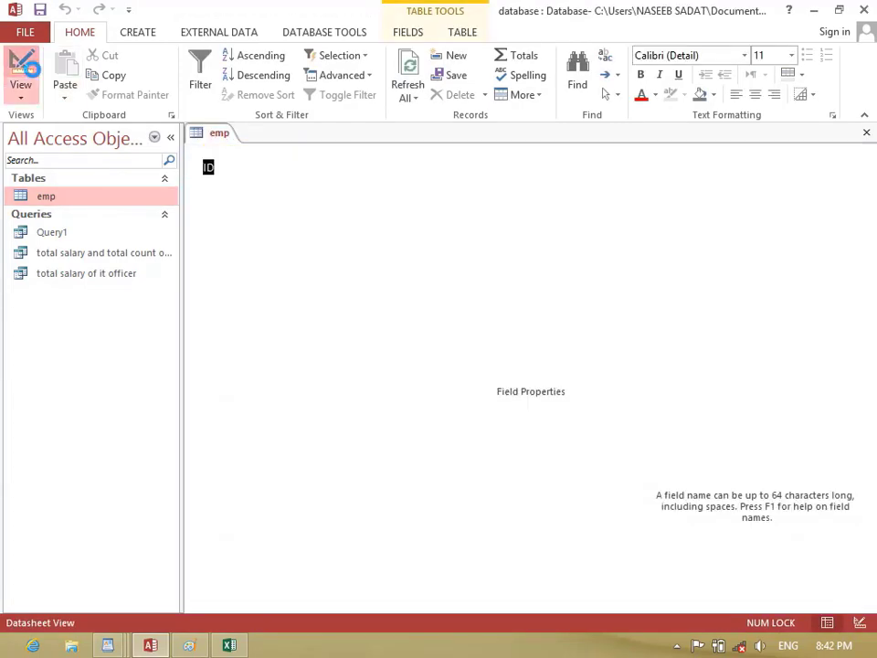
left_click(234, 230)
type("Discount")
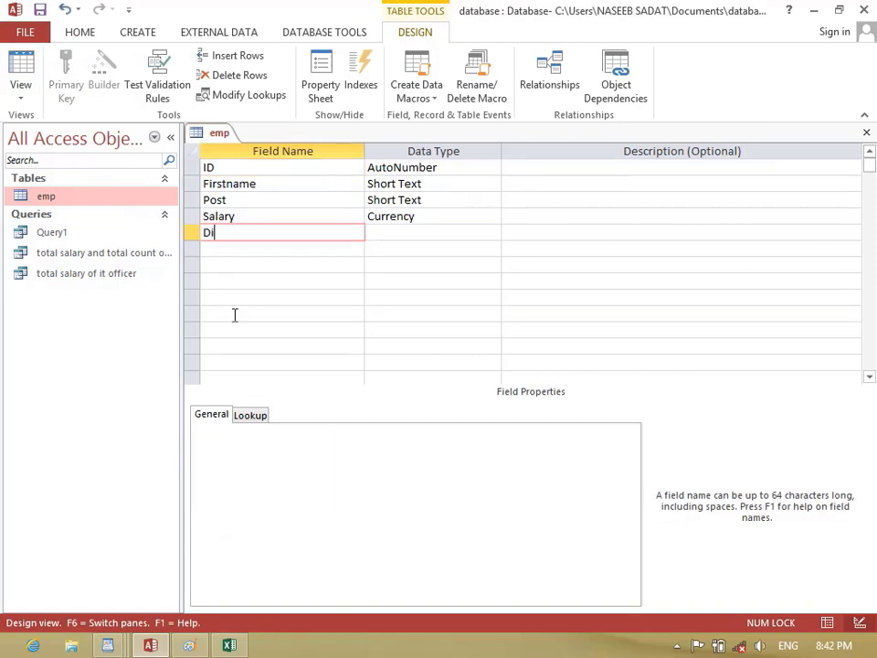
key("Tab")
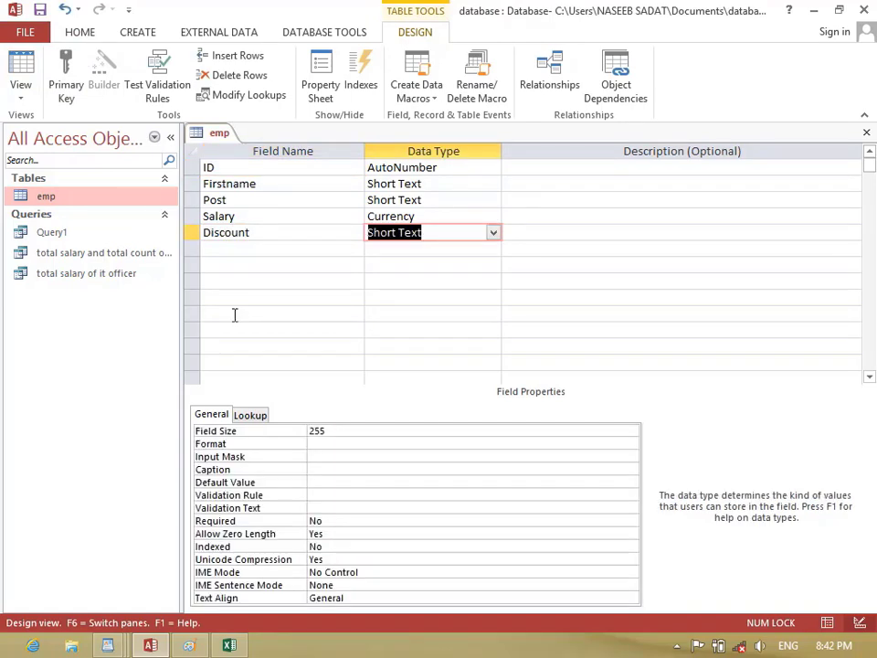
key("Tab")
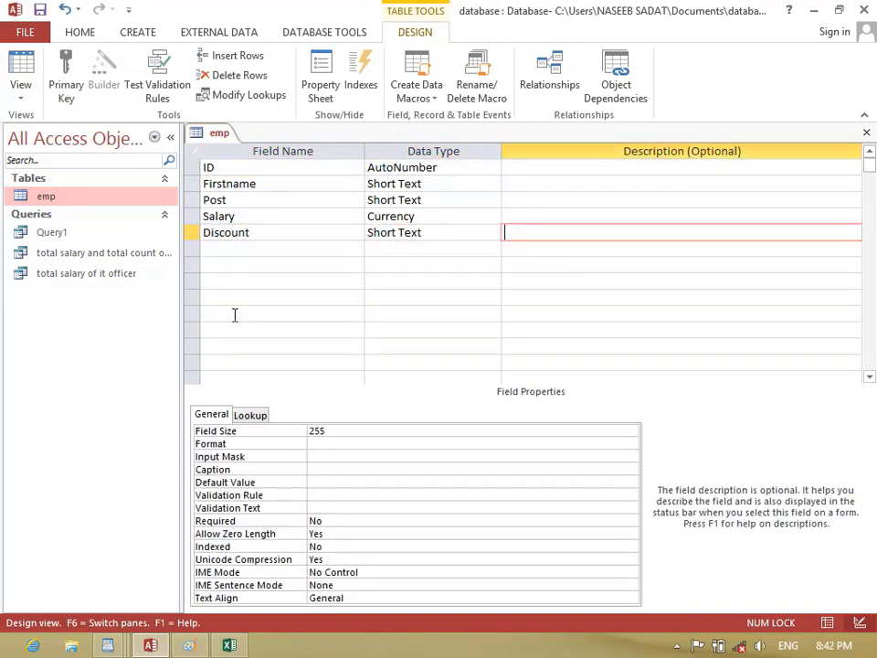
key("ctrl+w")
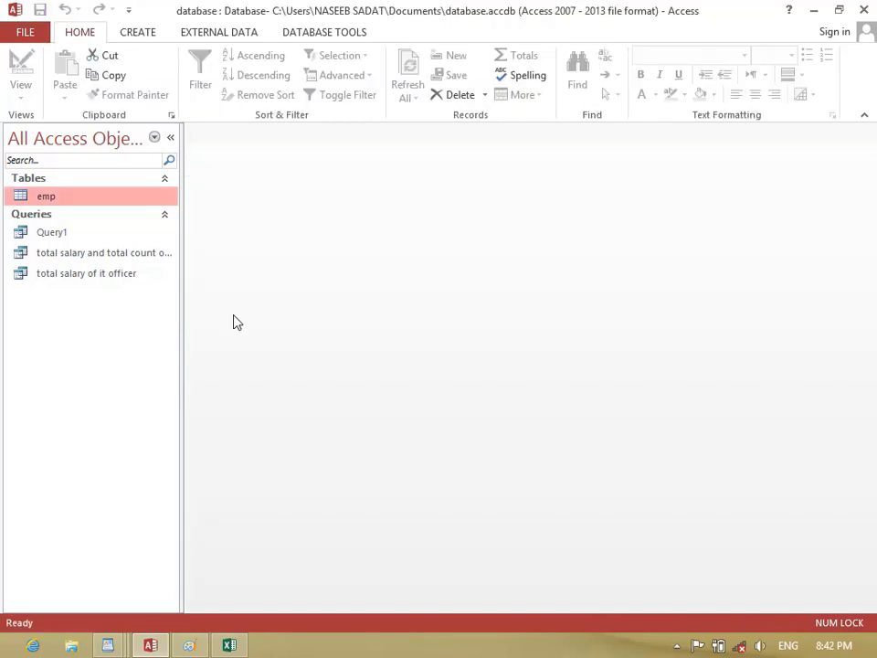
Step: Create a new query design based on emp containing all five fields, ID through Discount
left_click(142, 34)
left_click(261, 92)
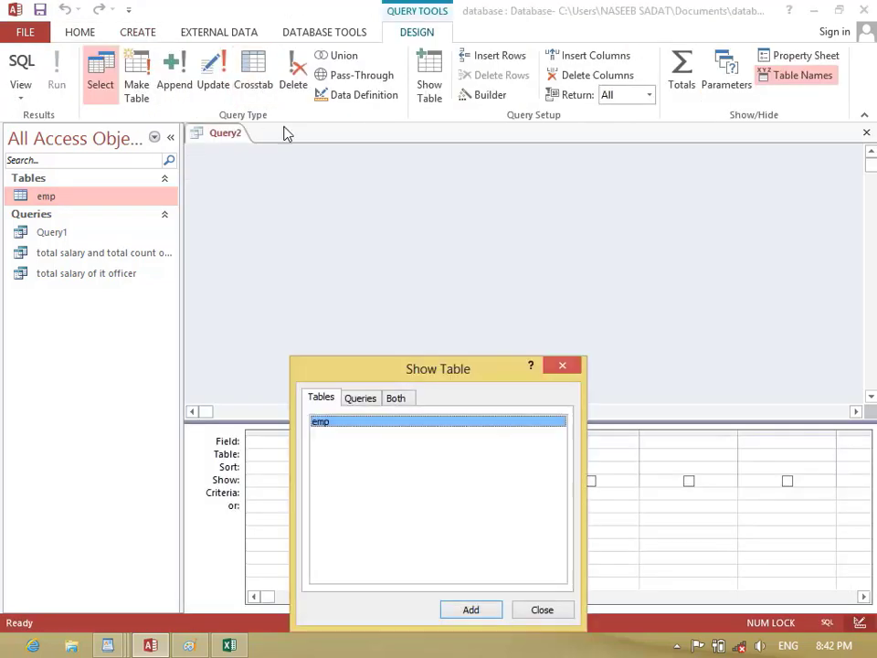
left_click(490, 607)
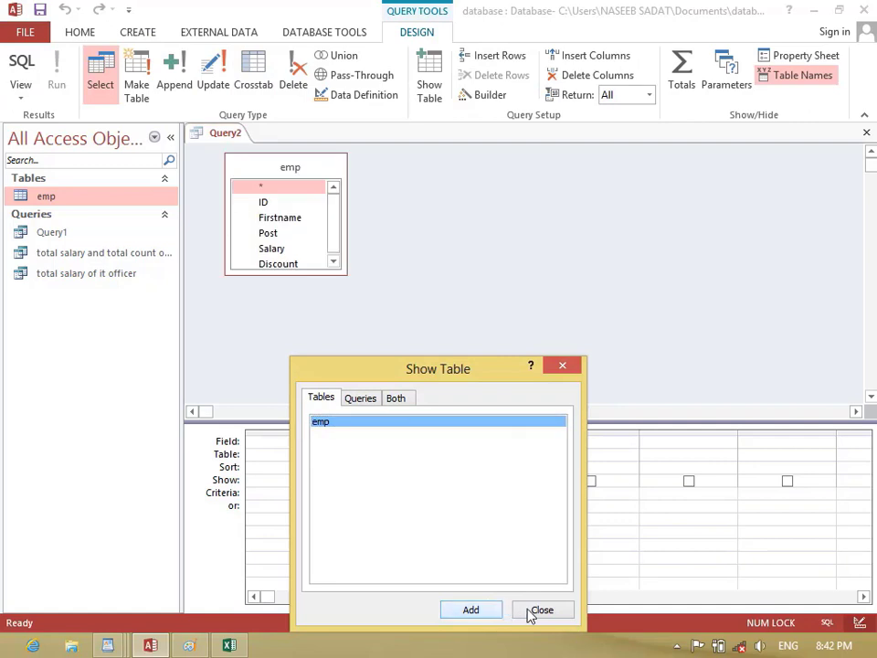
left_click(530, 612)
double_click(306, 169)
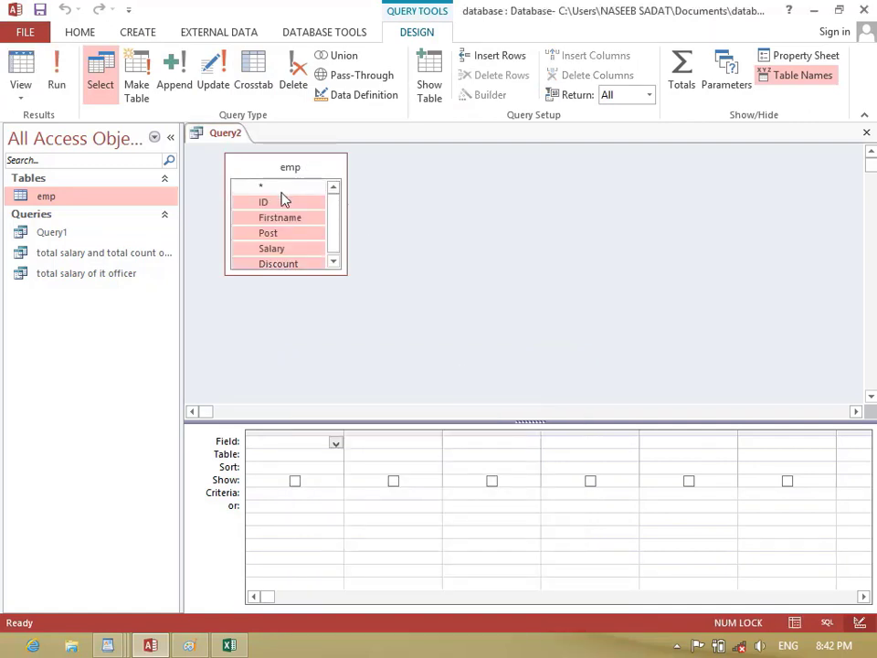
left_click_drag(283, 204, 778, 451)
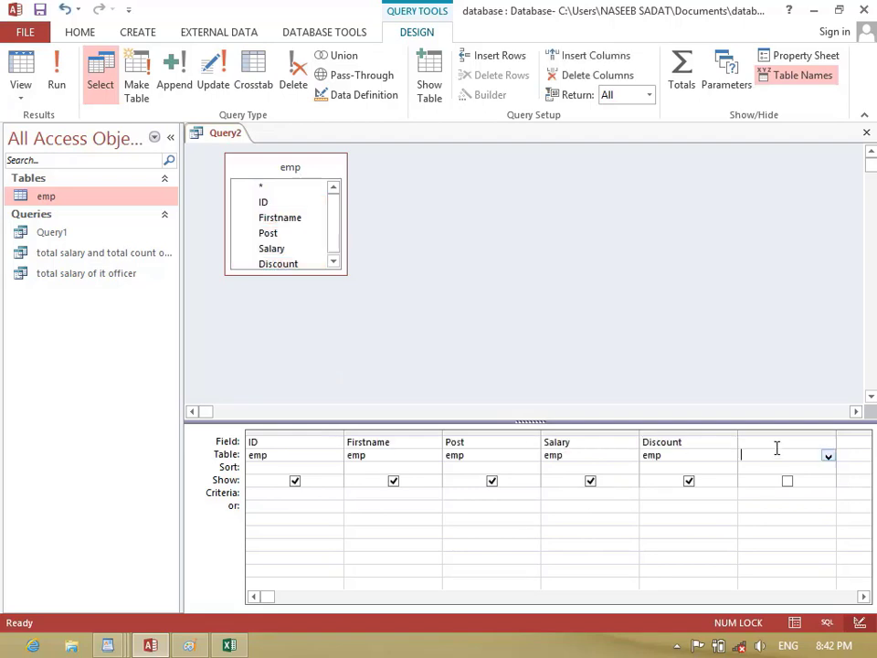
Step: Add the calculated column Fees:salary-salary*discount/100 after the Discount field in the query
left_click(781, 443)
key("shift+F2")
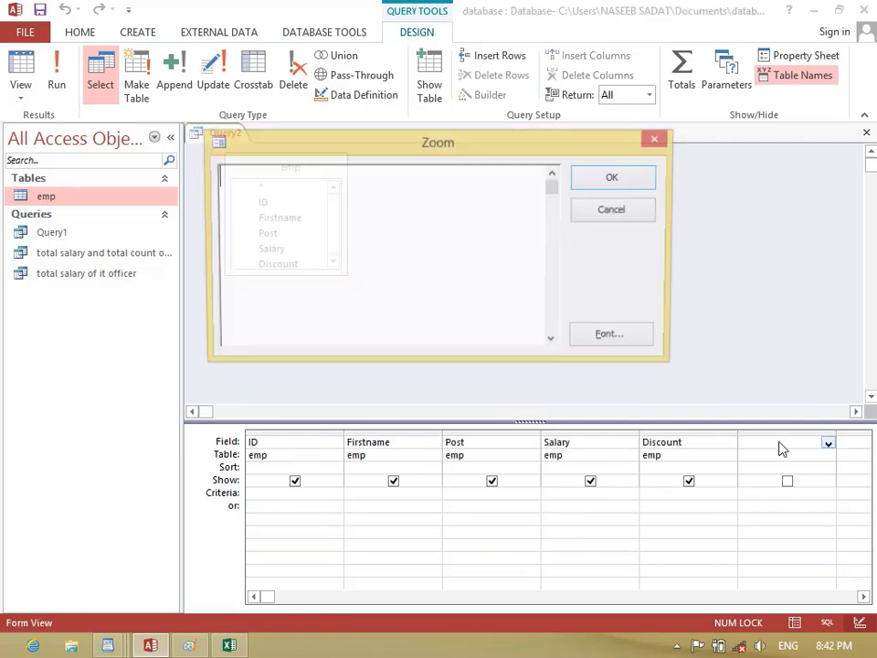
type("Tot")
key("BackSpace")
key("BackSpace")
key("BackSpace")
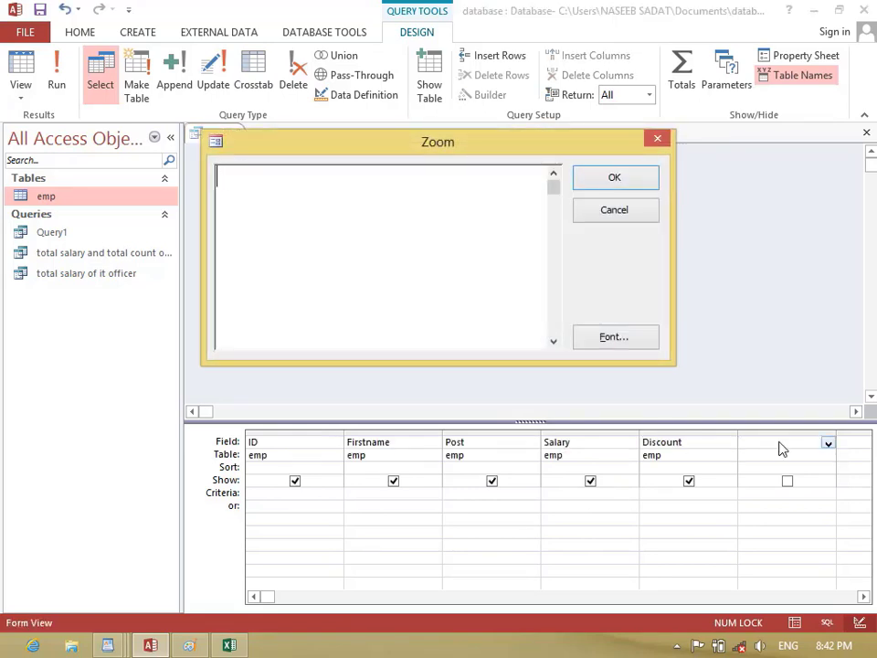
type("Fees:salary-s")
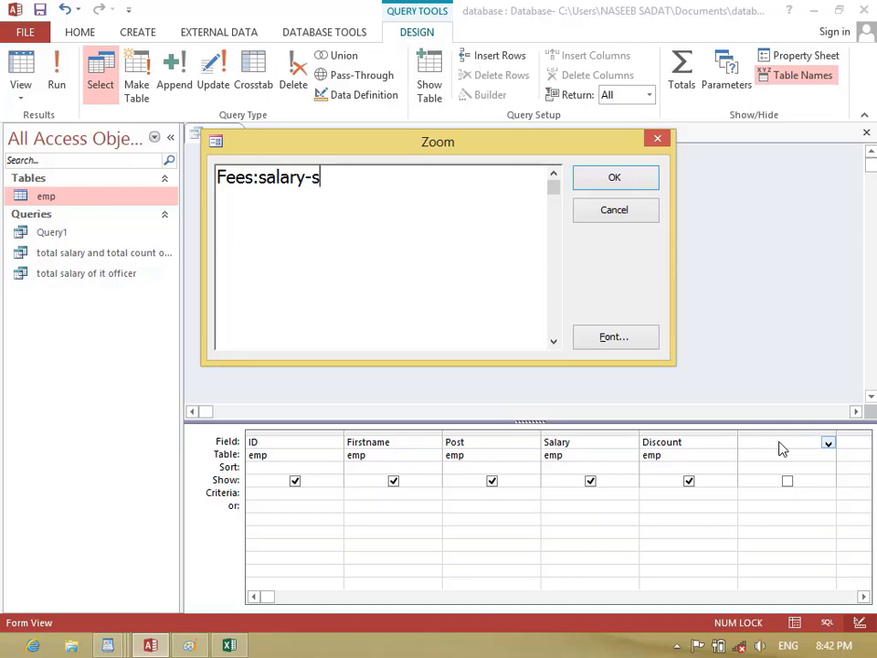
type("alary*")
type("discount")
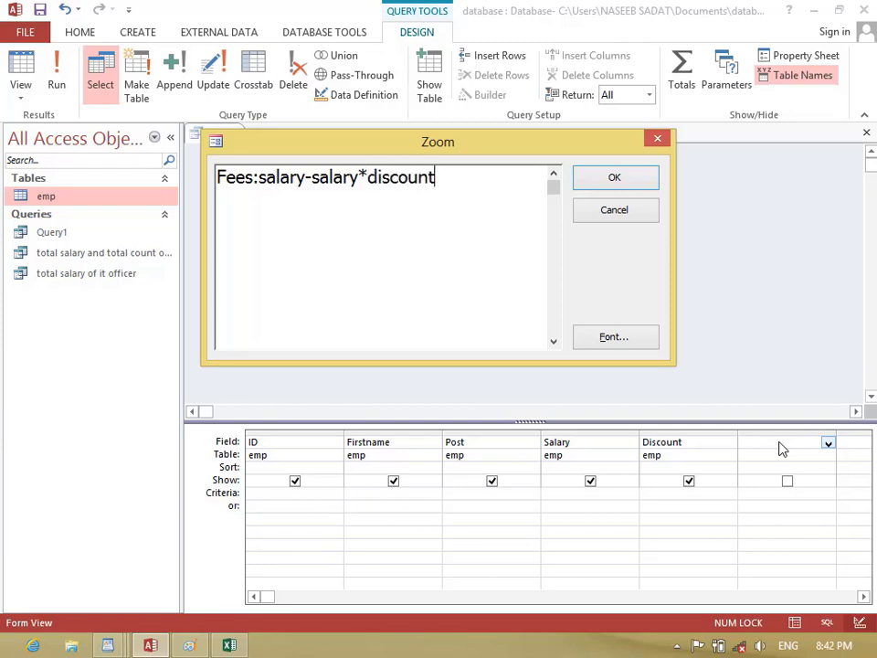
type("/100")
key("Return")
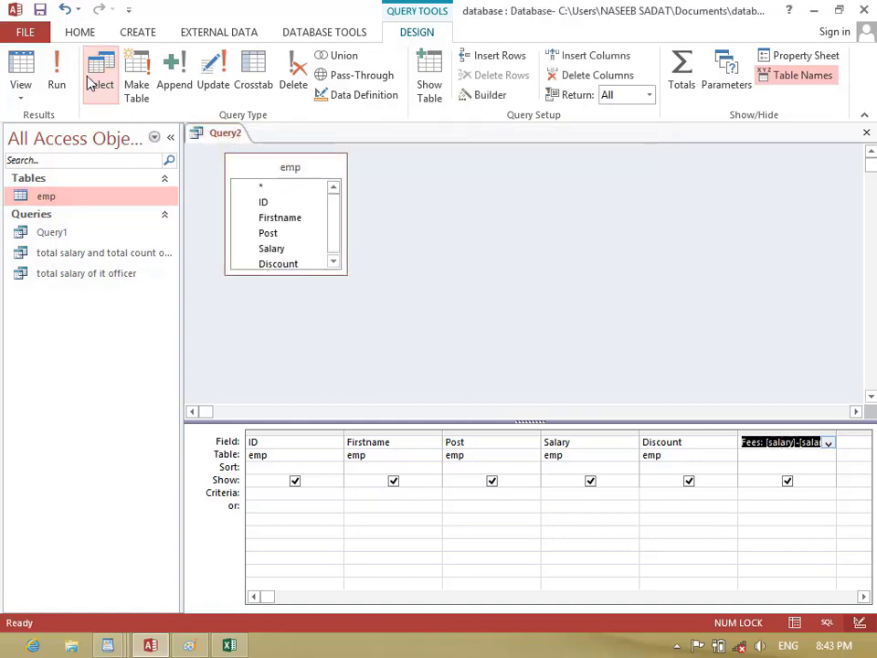
Step: Run the query and enter Discount values of 10, 20 and 0 for the records with ID 1, 2 and 3
left_click(64, 78)
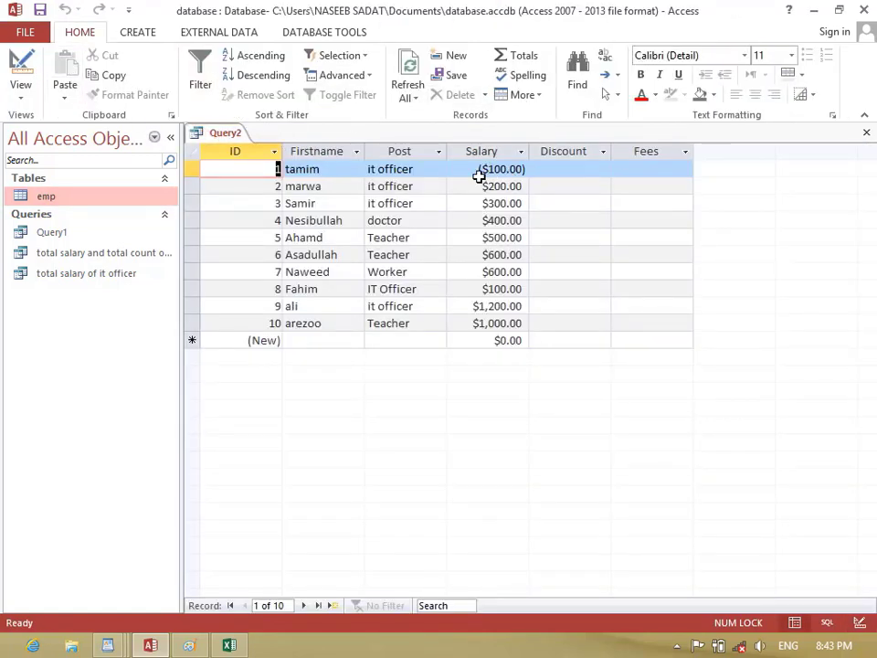
left_click(462, 169)
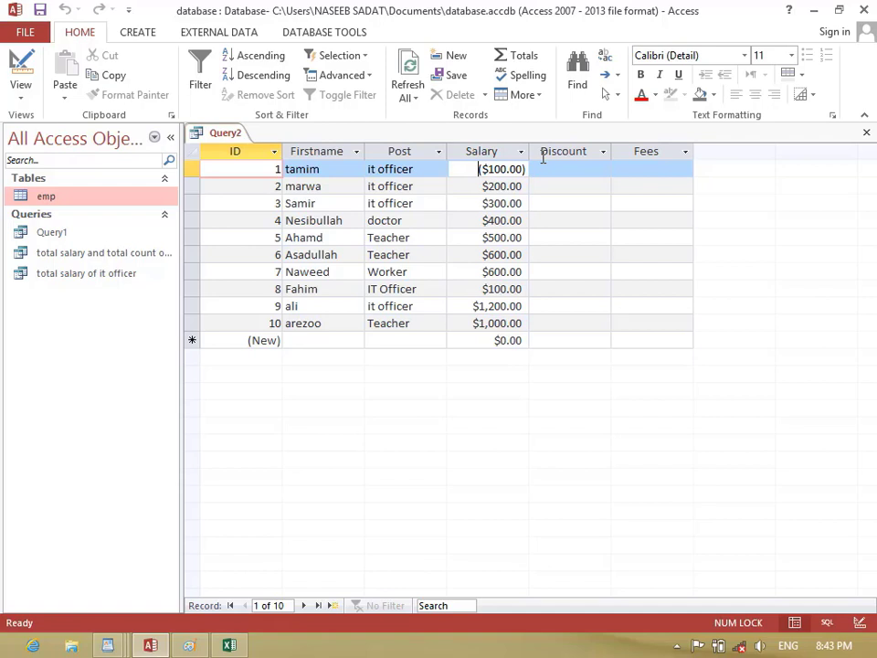
left_click(594, 170)
type("10")
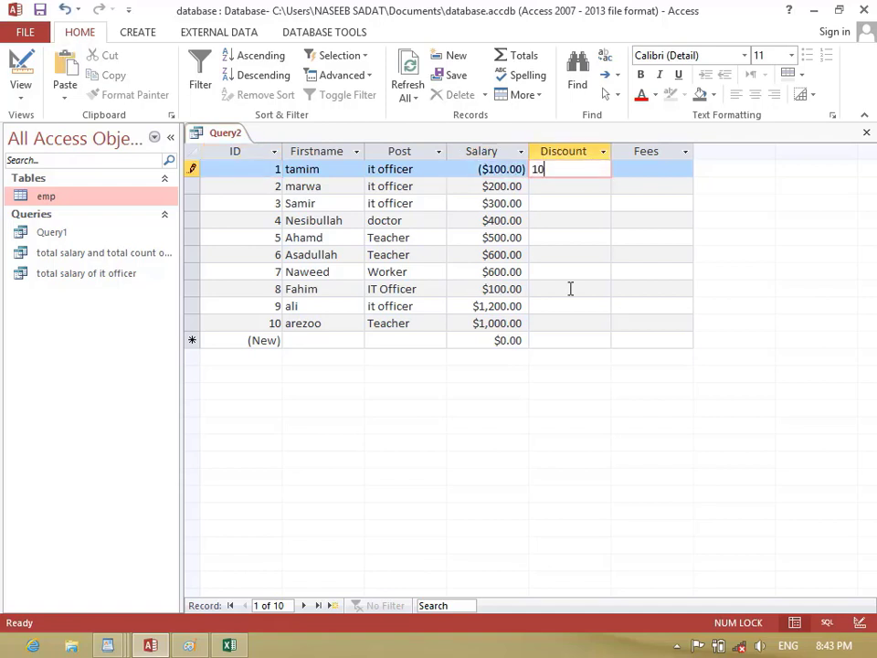
key("Down")
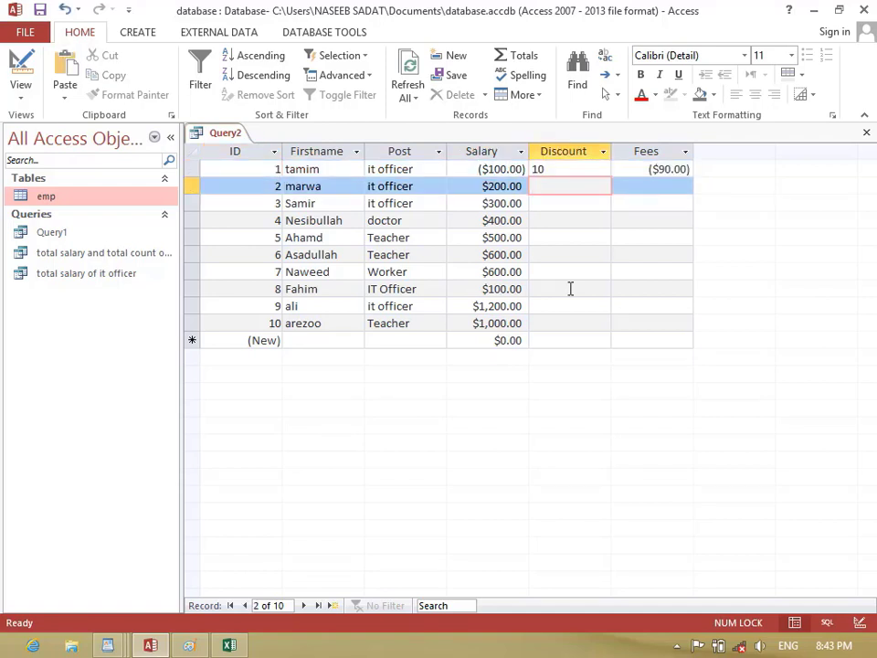
type("20")
key("Down")
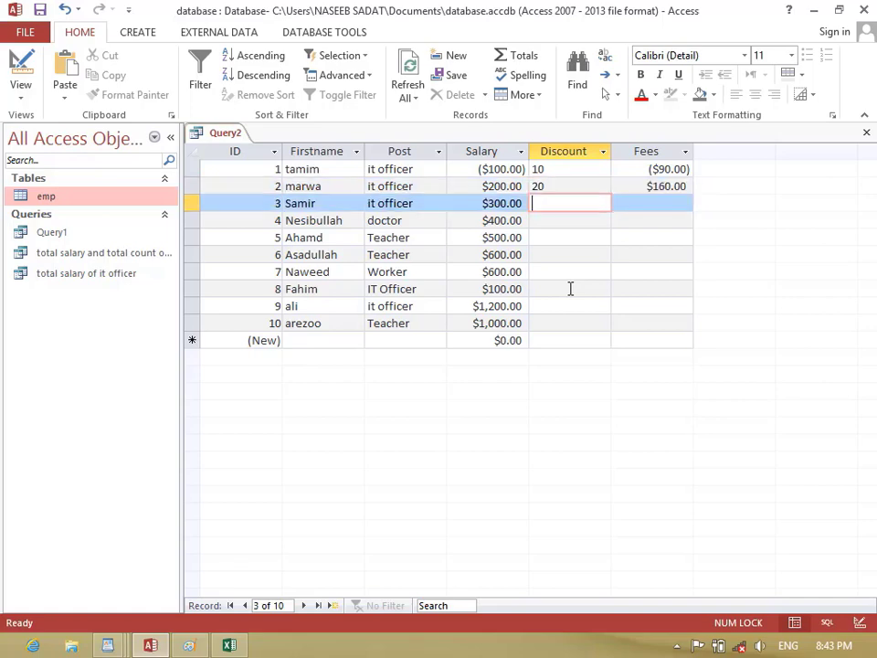
Step: Return to the query design and replace the calculated column's expression with Fees:salary-salary*nz(discount)/100
key("ctrl+.")
left_click(784, 435)
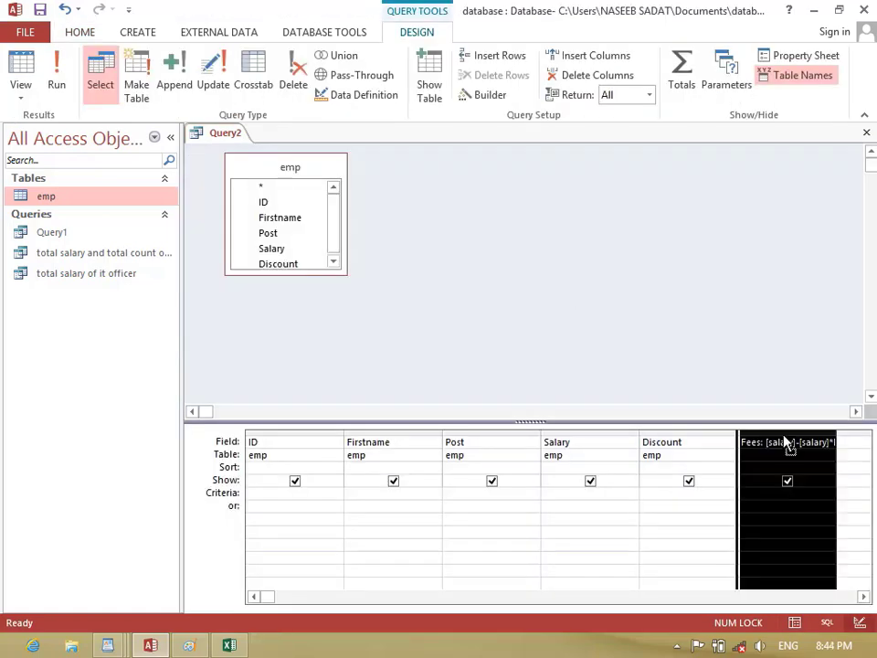
left_click(784, 442)
key("shift+F2")
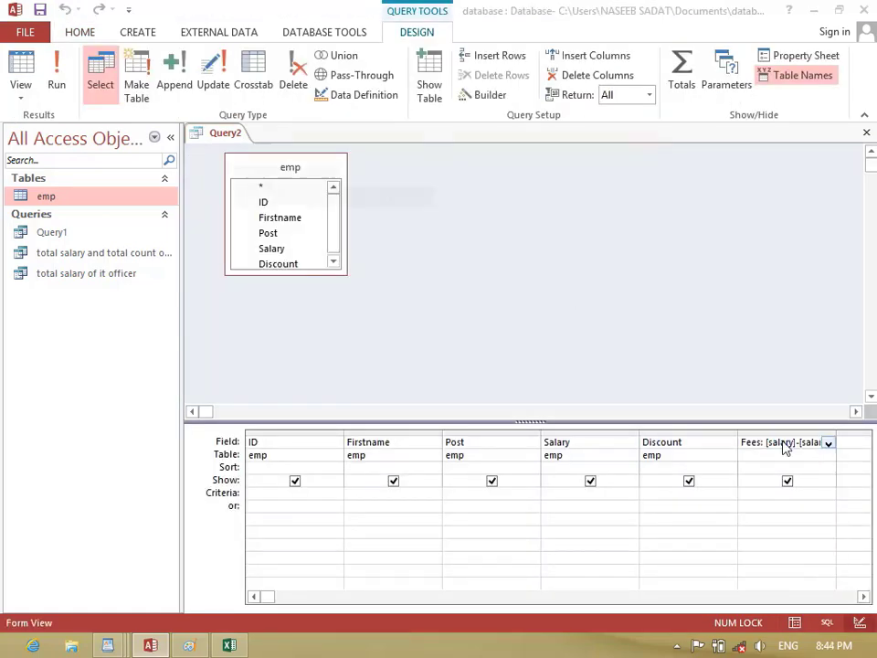
key("Delete")
type("Fees")
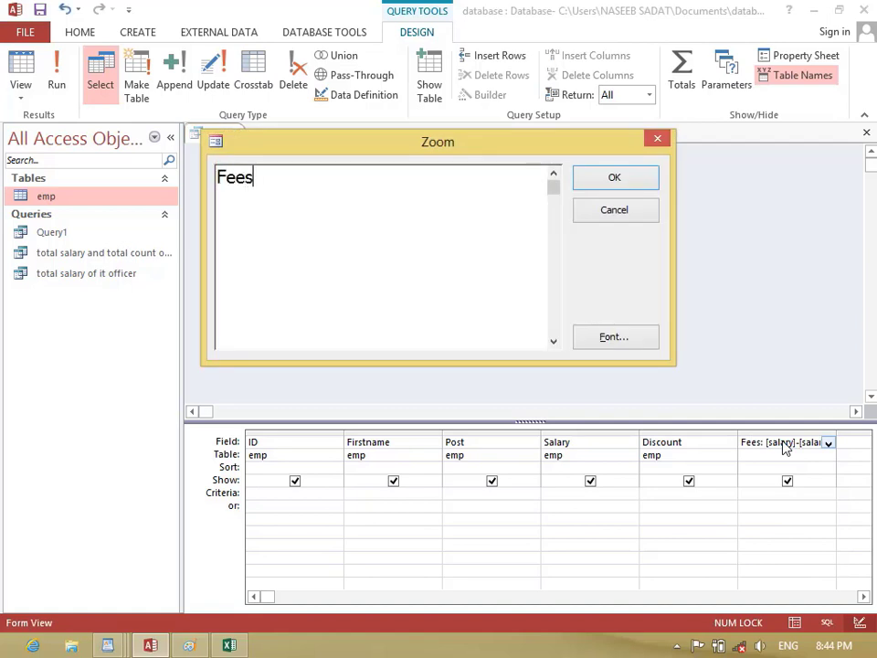
type(":salary-sa")
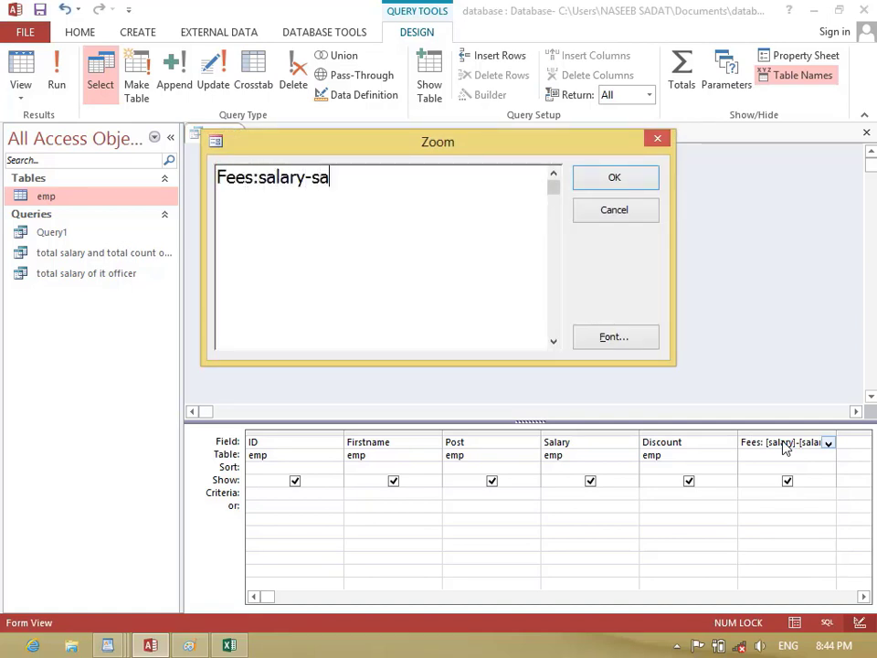
type("lary*nz")
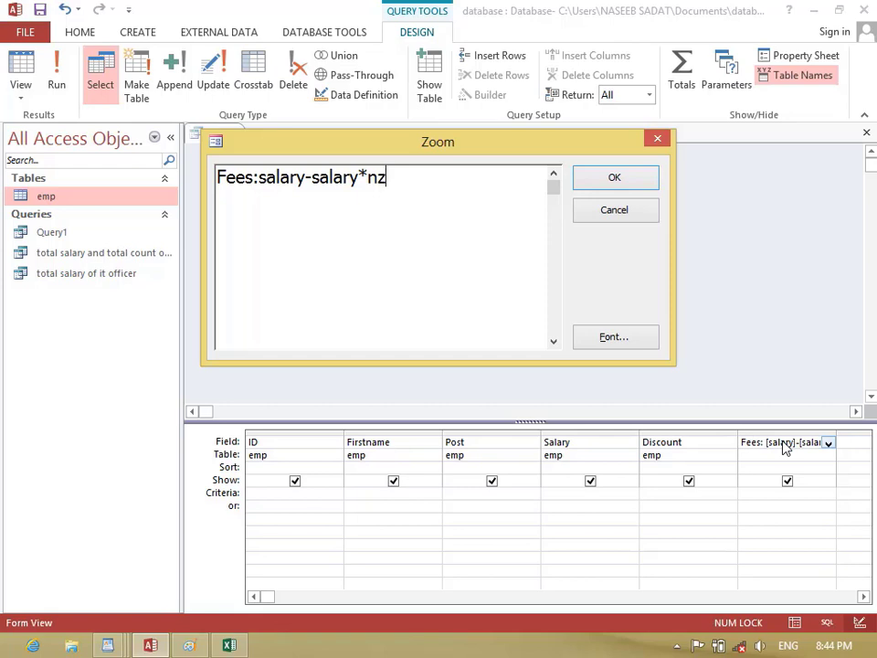
type("(discount)")
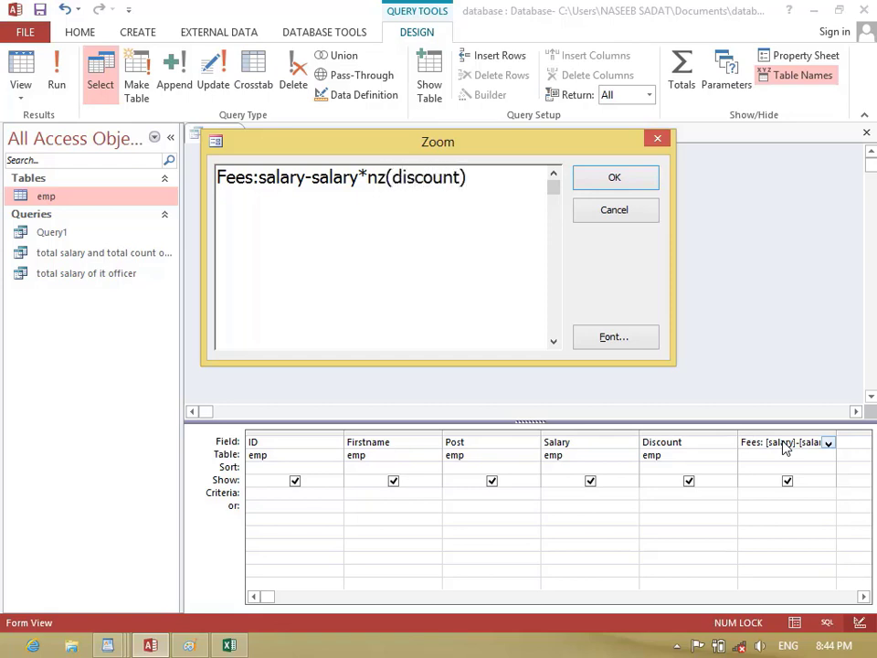
type("/100")
key("Return")
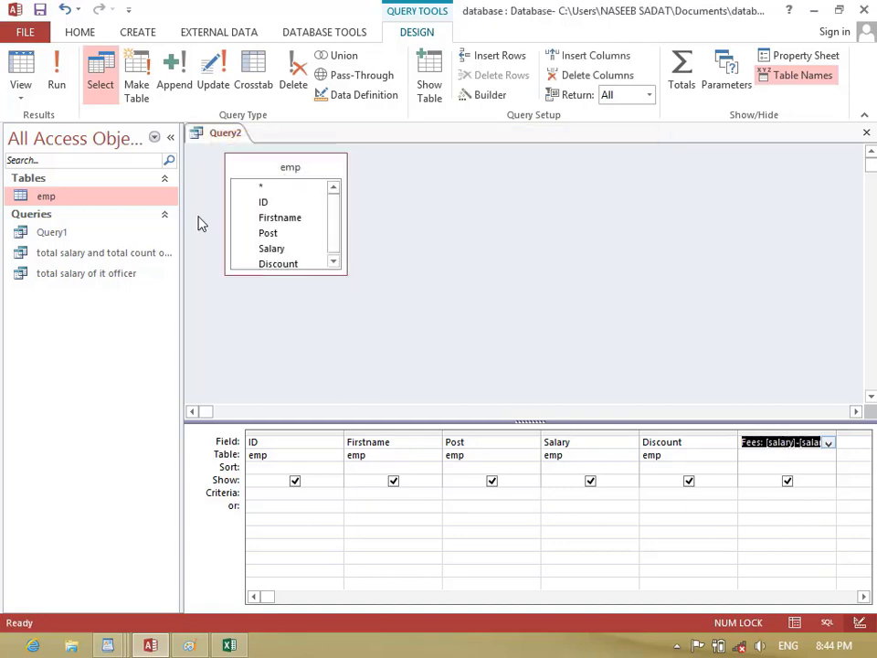
Step: Run the query and enter a Discount of 100 for the record with ID 8
left_click(56, 87)
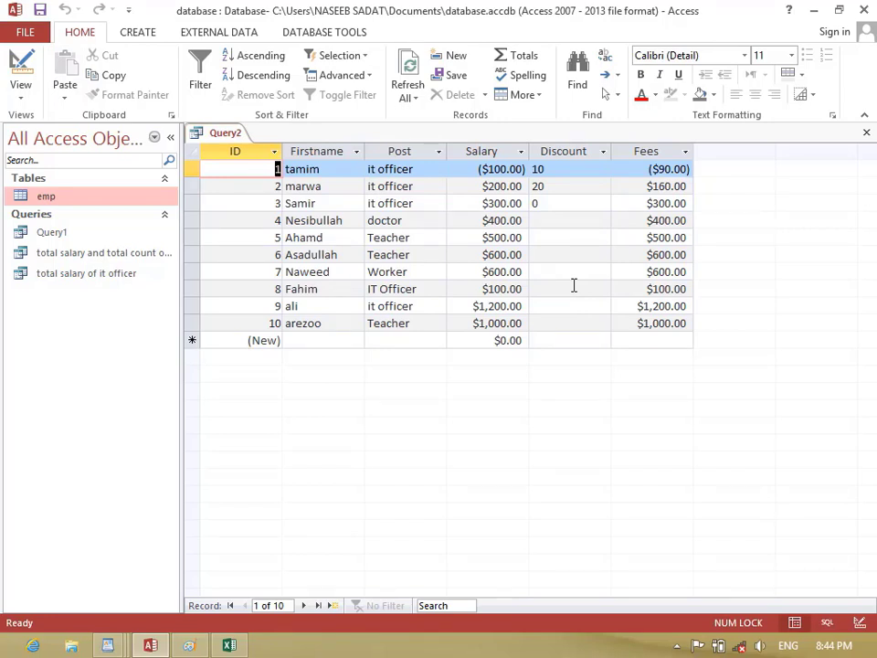
left_click(573, 286)
type("100")
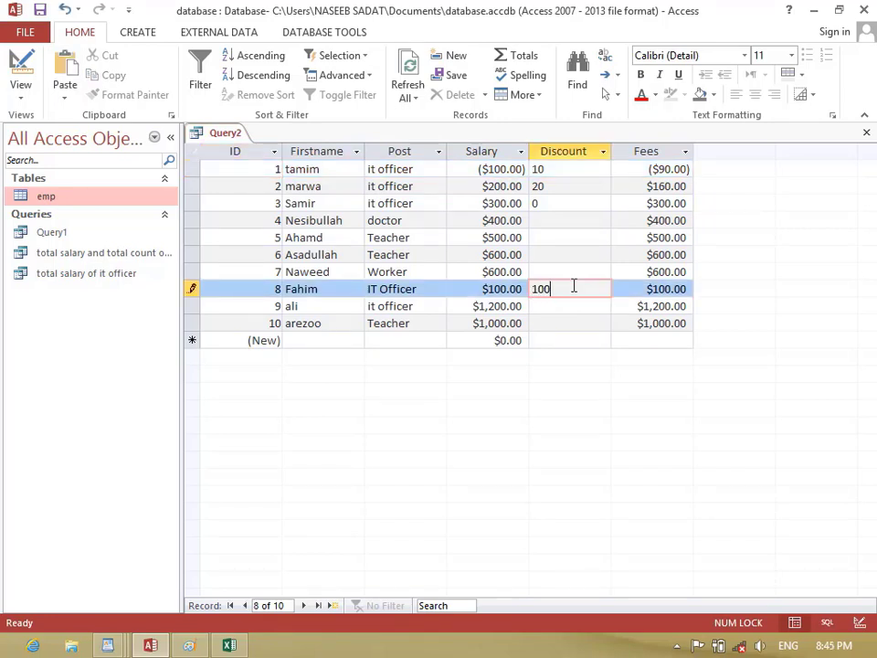
key("Down")
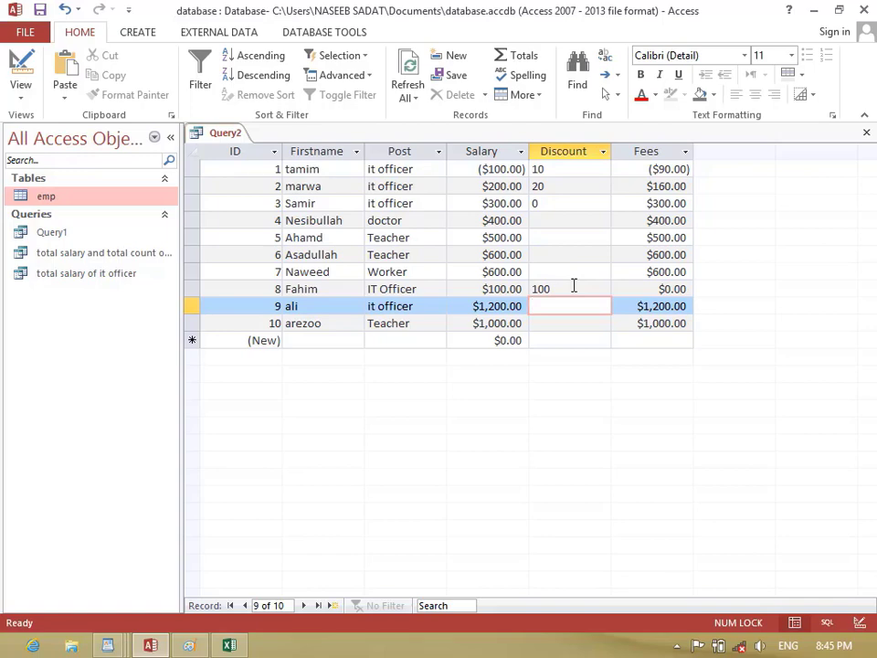
Step: Close Query2 without saving its design
key("ctrl+w")
key("Tab")
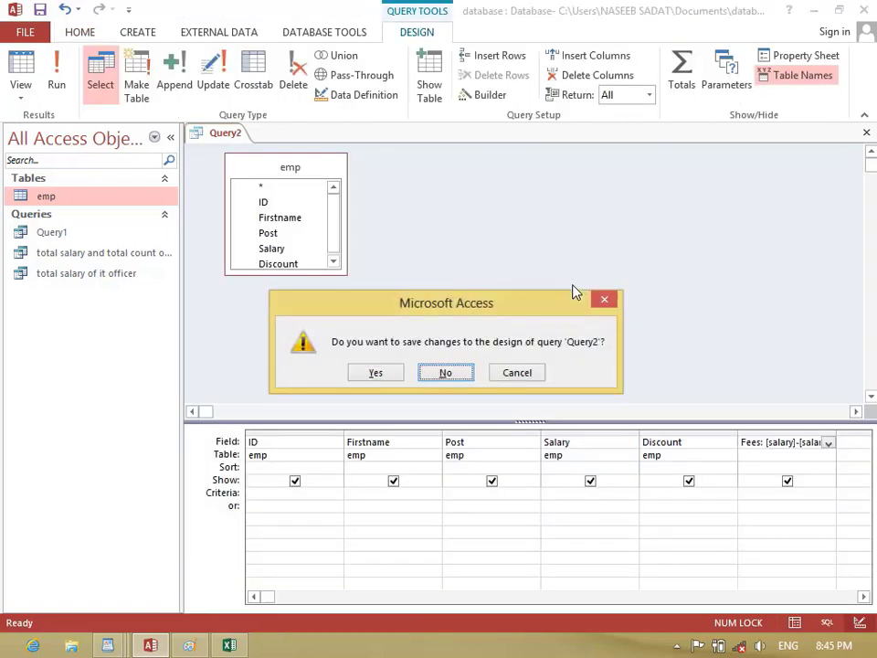
key("Return")
Step: Delete the emp table and all three saved queries from the database
key("Delete")
key("Return")
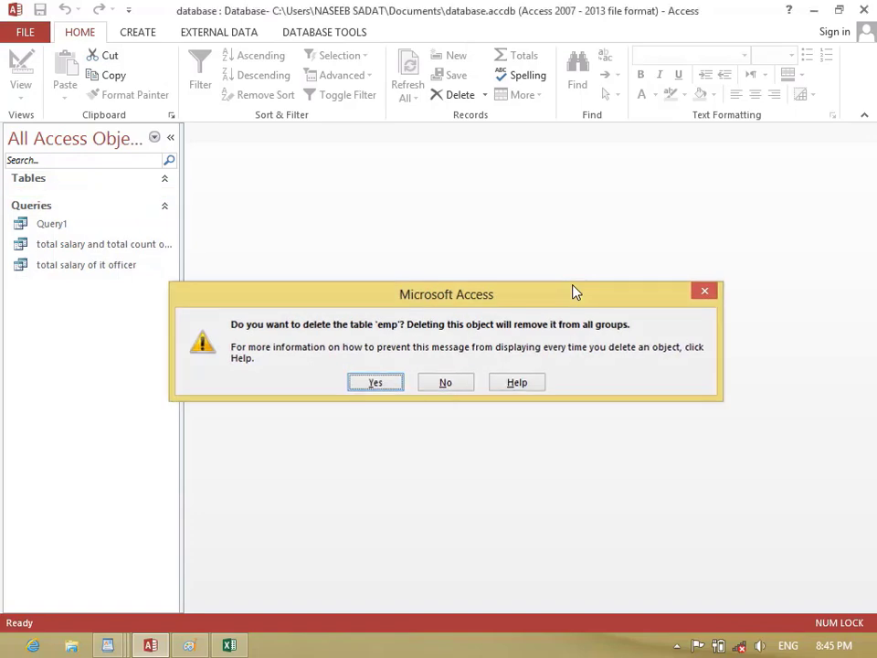
key("Delete")
key("Left")
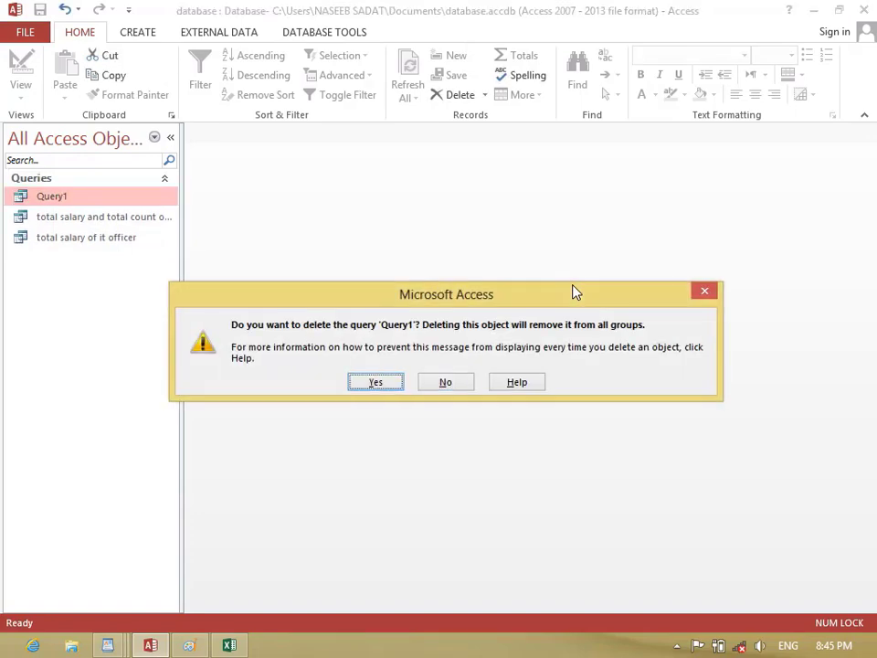
key("Return")
key("Delete")
key("Left")
key("Return")
key("Delete")
key("Right")
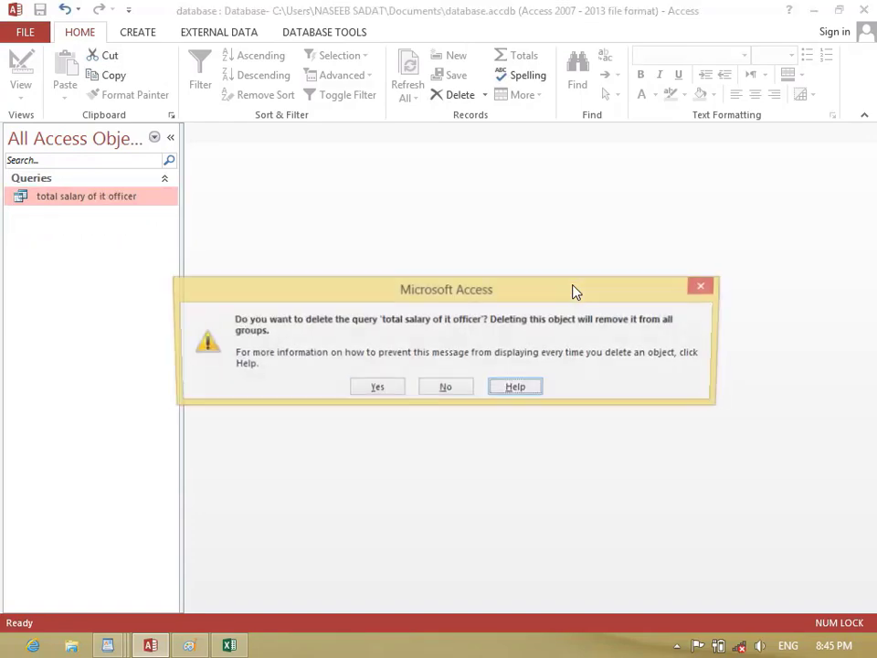
key("Right")
key("Left")
key("Right")
key("Return")
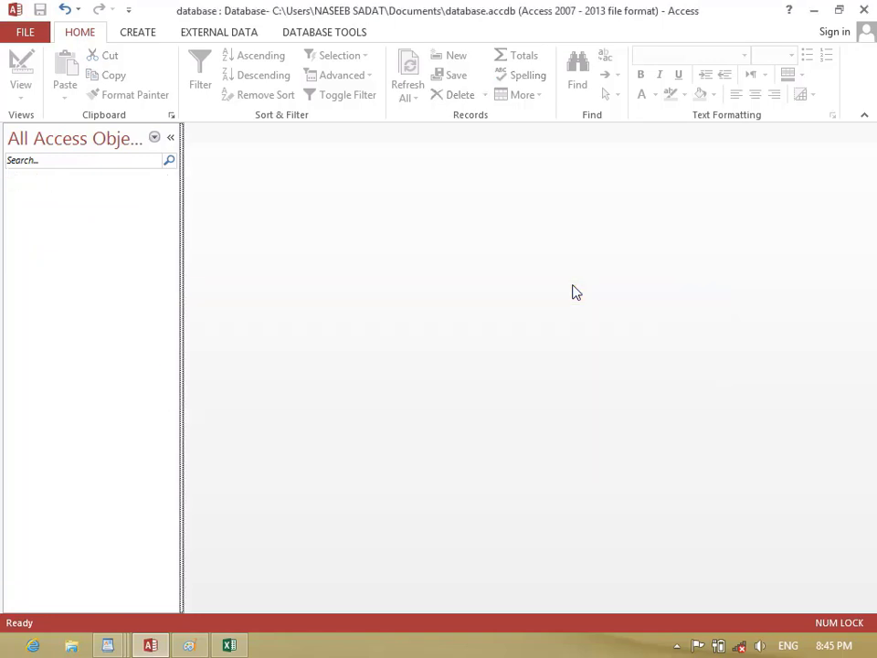
Step: Create a new table in Design View and add a Stu_ID field with the AutoNumber data type
left_click(146, 34)
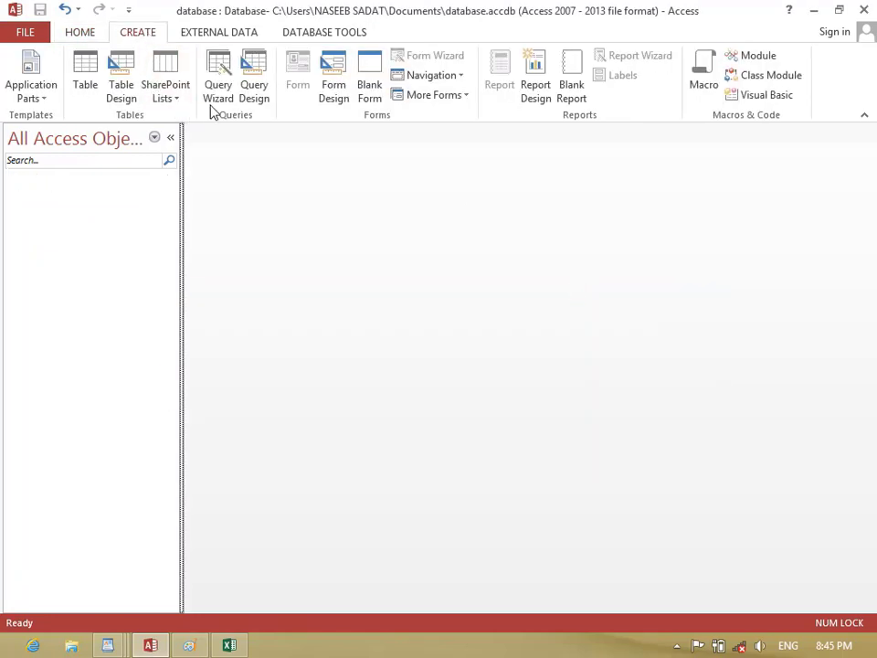
left_click(122, 69)
type("Stu")
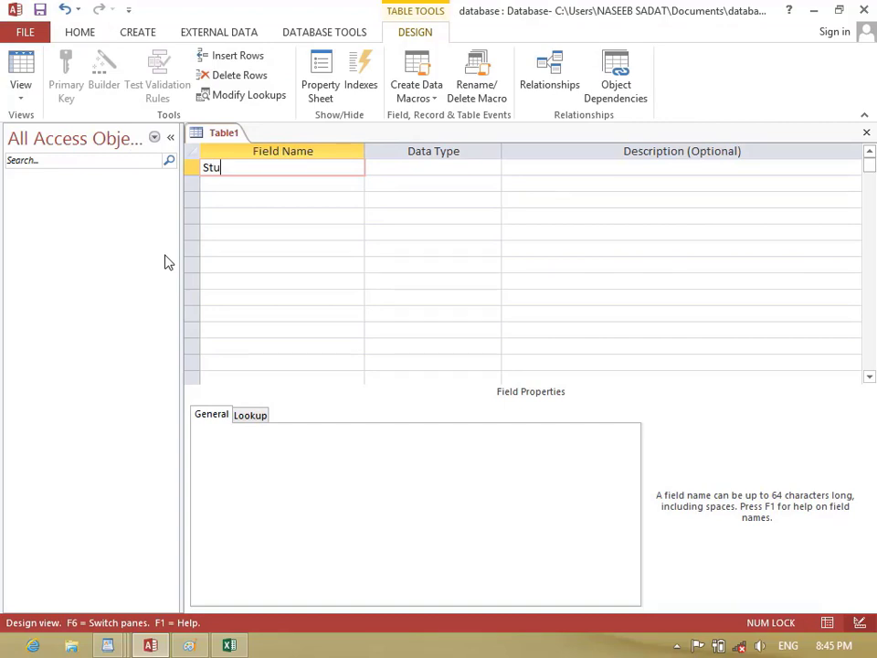
type("_ID")
key("Tab")
type("a")
key("Tab")
key("Tab")
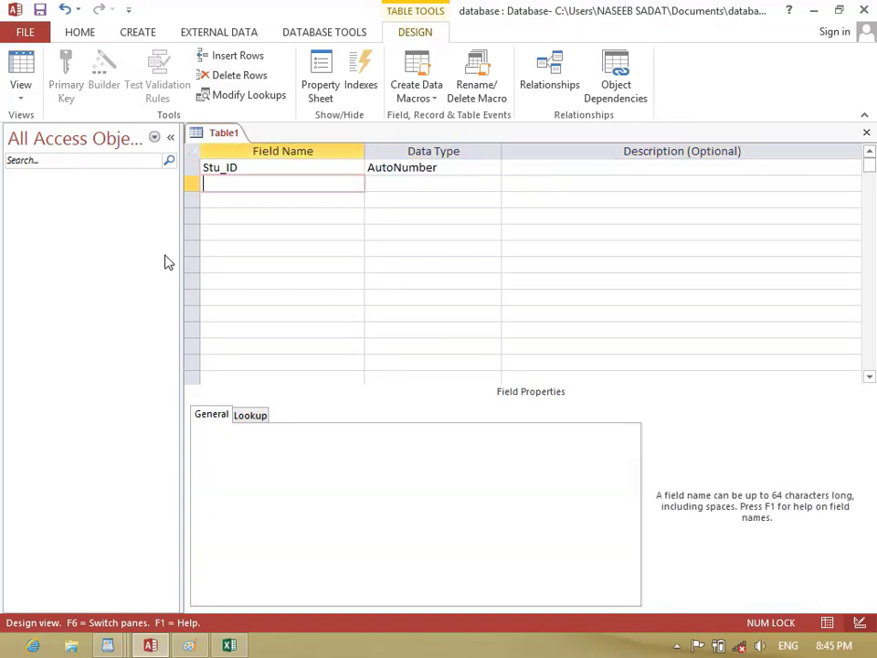
Step: Add the fields Stu_Name, Stu_Program and Fees to the table as Short Text
type("Stu_Na")
type("me")
key("Down")
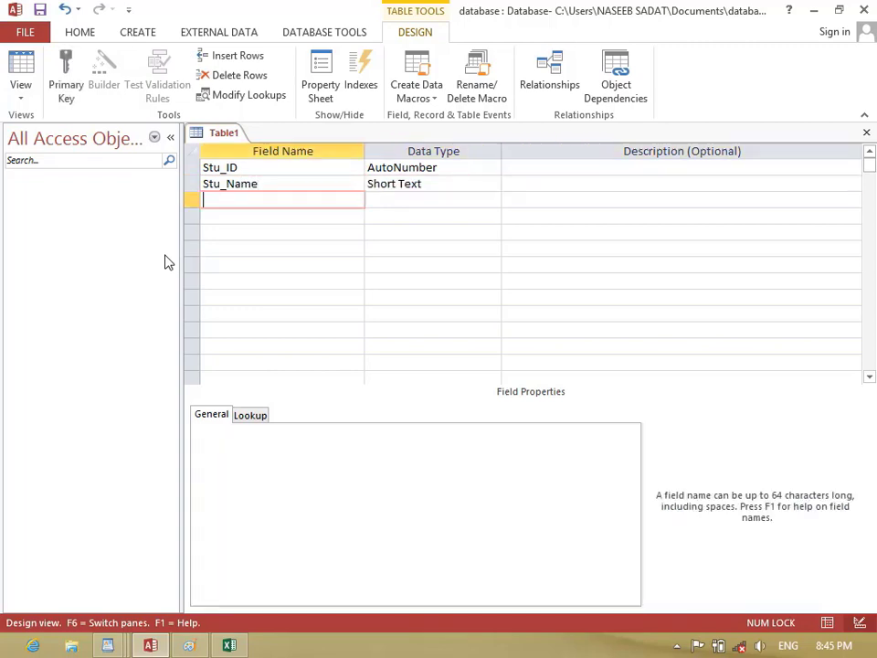
type("Stu_Program")
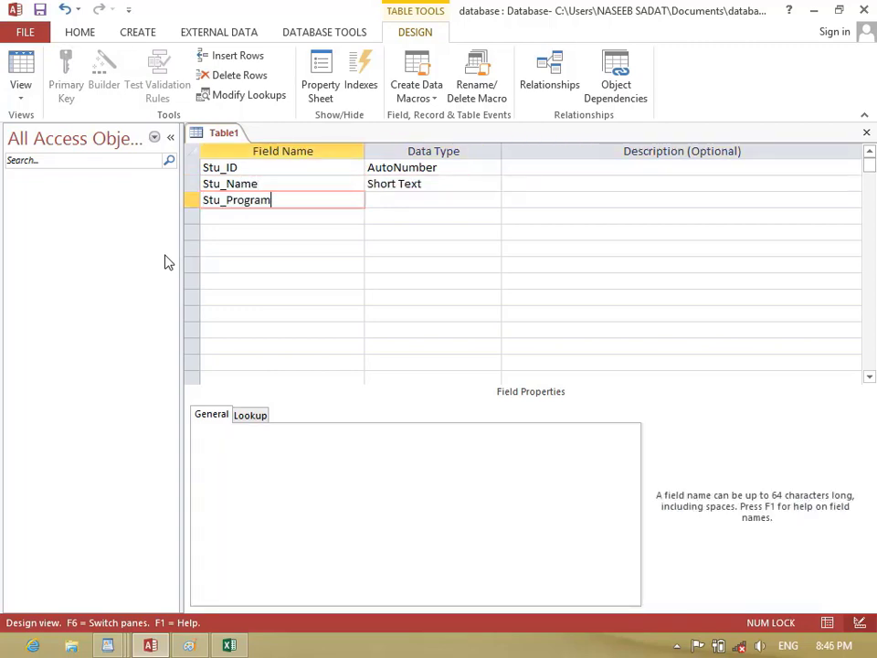
key("Tab")
key("Tab")
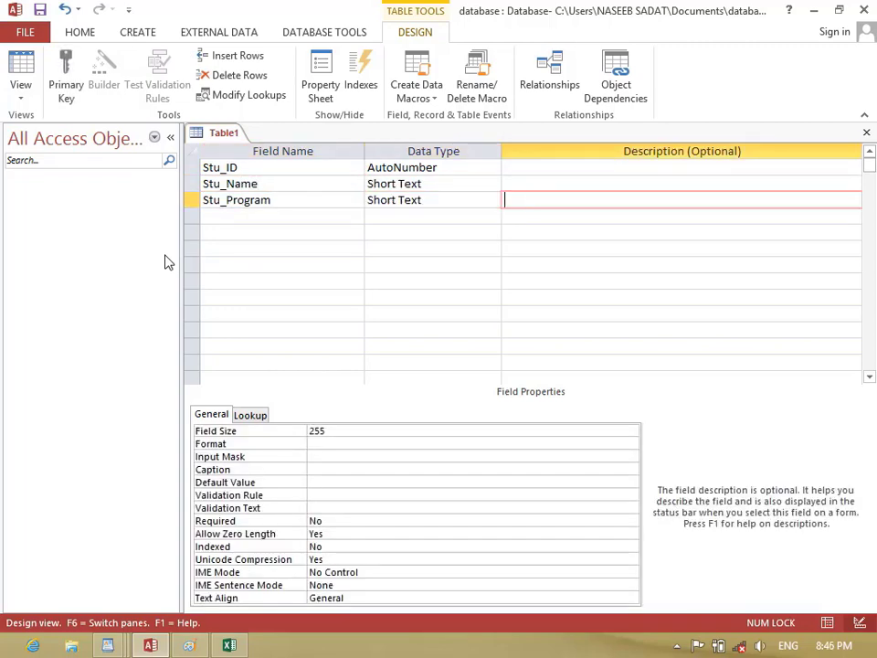
key("Tab")
type("Fees")
key("Tab")
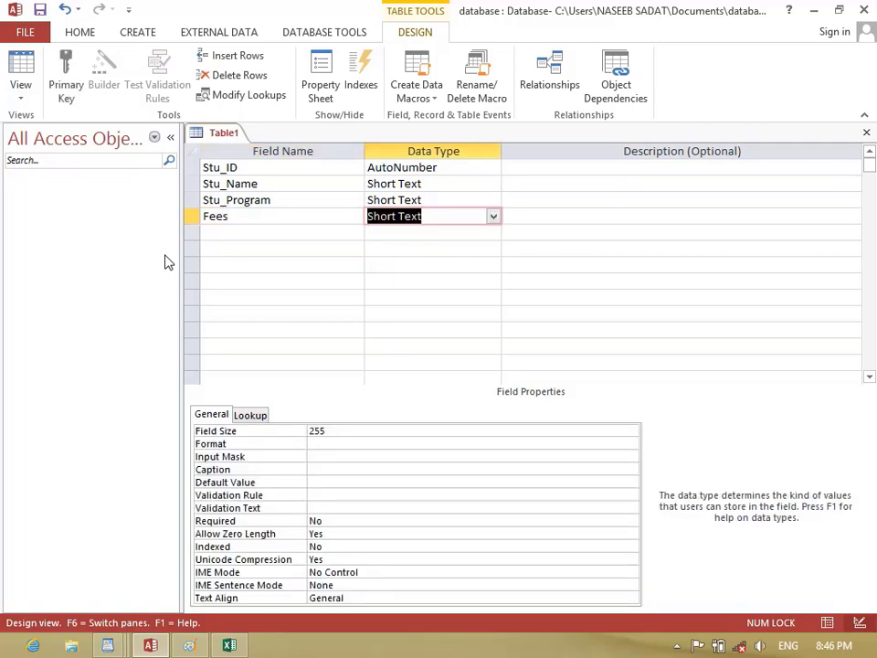
Step: Save the table as Stu_Table without adding a primary key
key("ctrl+s")
type("S")
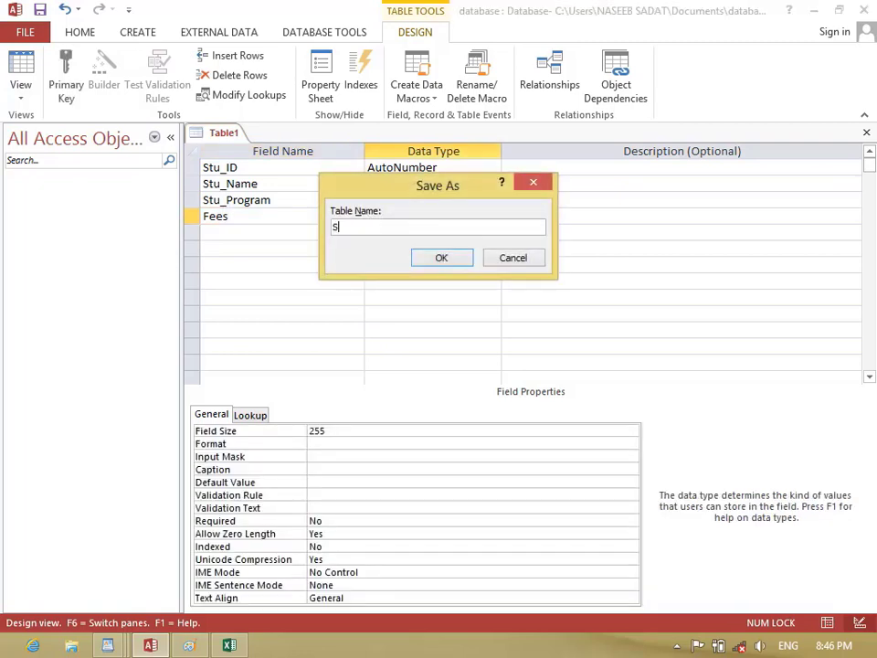
type("tu_Tabl")
key("BackSpace")
type("ble")
key("Return")
key("Tab")
key("Return")
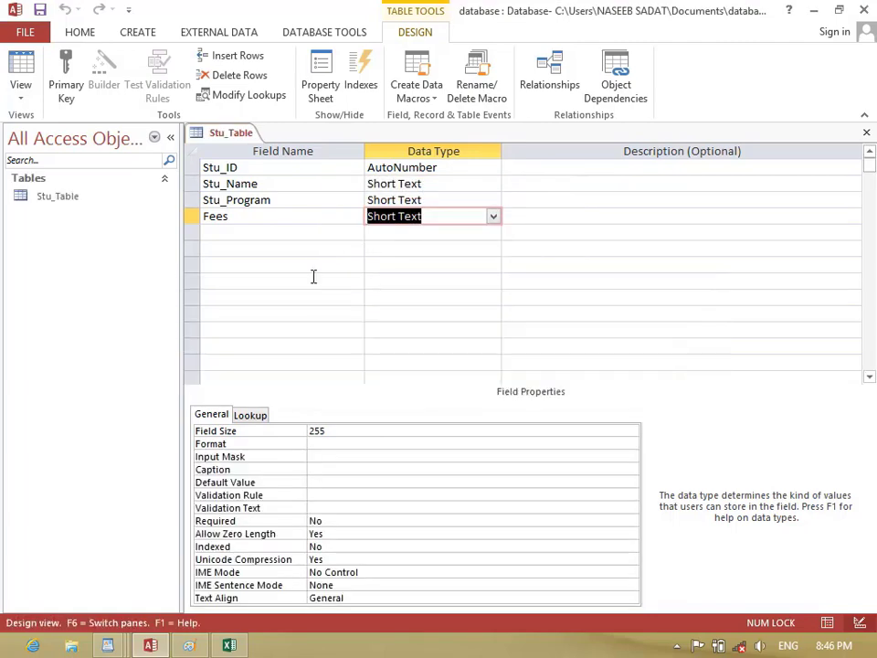
Step: Open Stu_Table as a datasheet, enter CIT as the first record's Stu_Program and fit that column's width to its heading
left_click(20, 66)
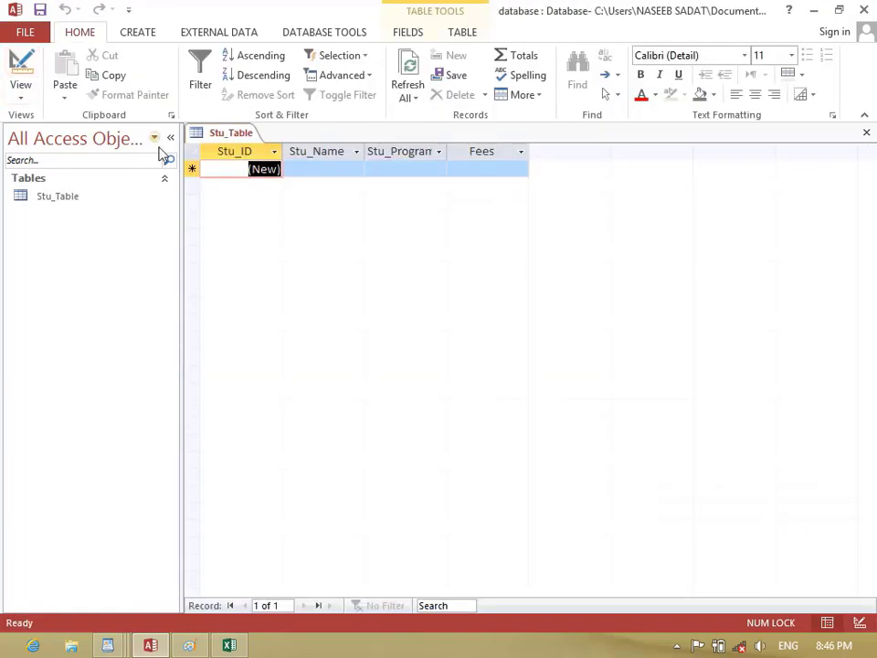
left_click(385, 172)
type("CIT")
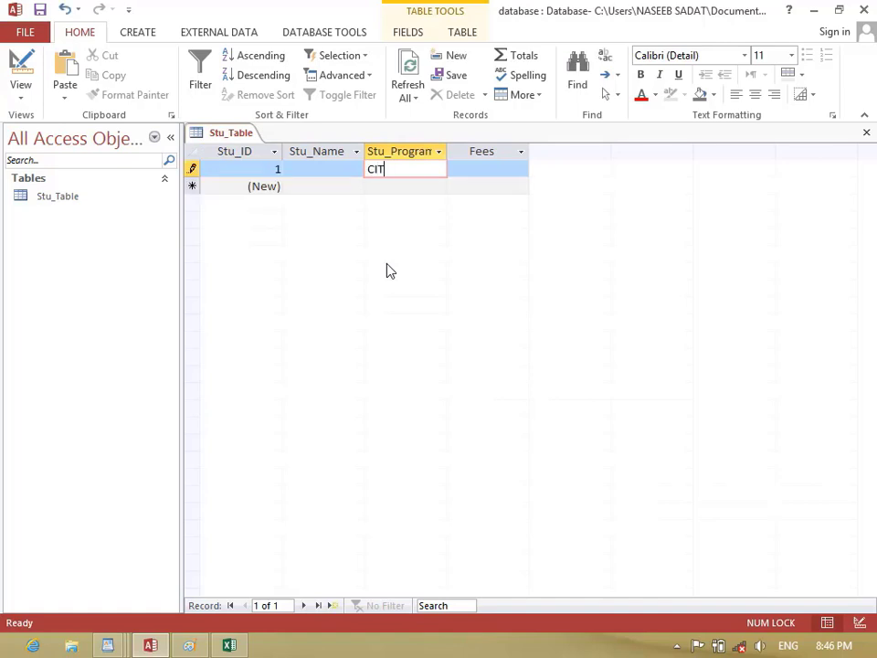
key("Tab")
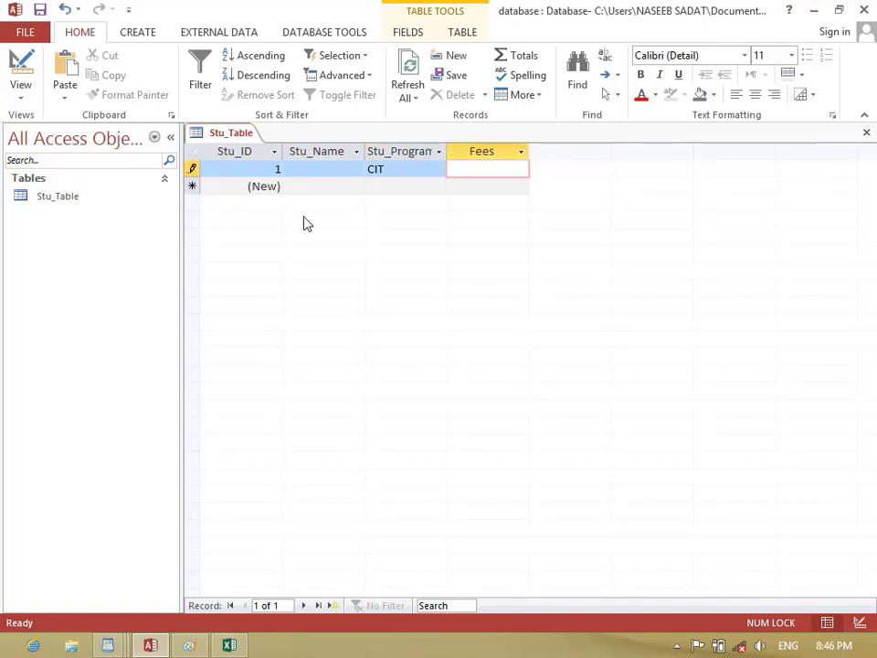
double_click(447, 151)
Step: Switch Stu_Table back to Design View and close the table
left_click(20, 91)
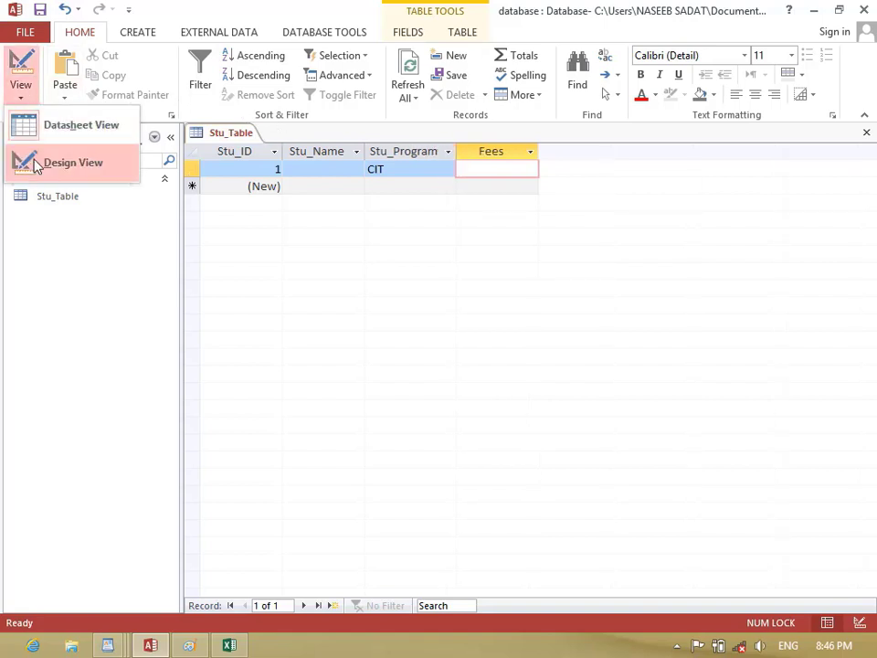
left_click(54, 162)
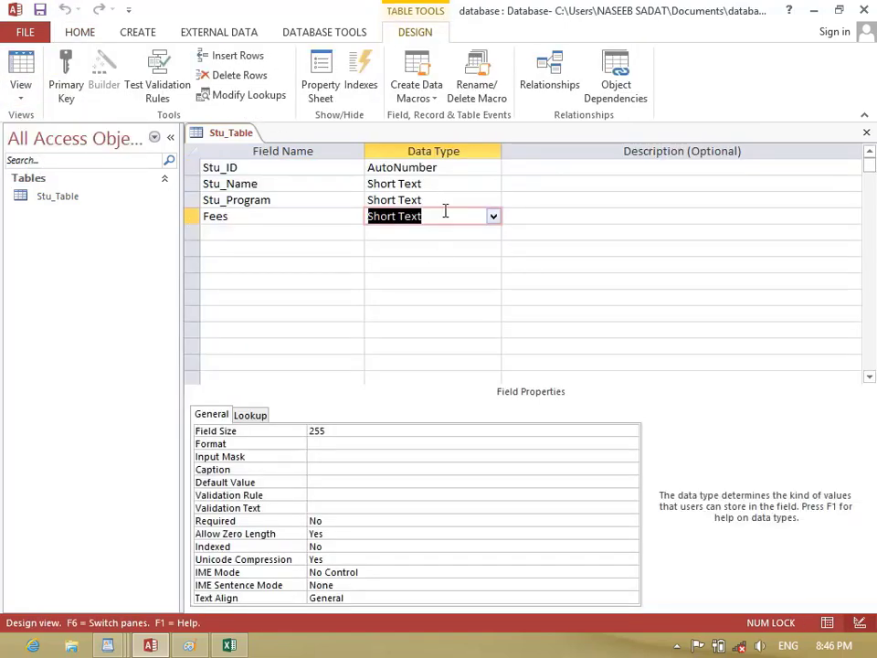
key("ctrl+w")
Step: Create a query design based on Stu_Table that includes all four of its fields
left_click(161, 32)
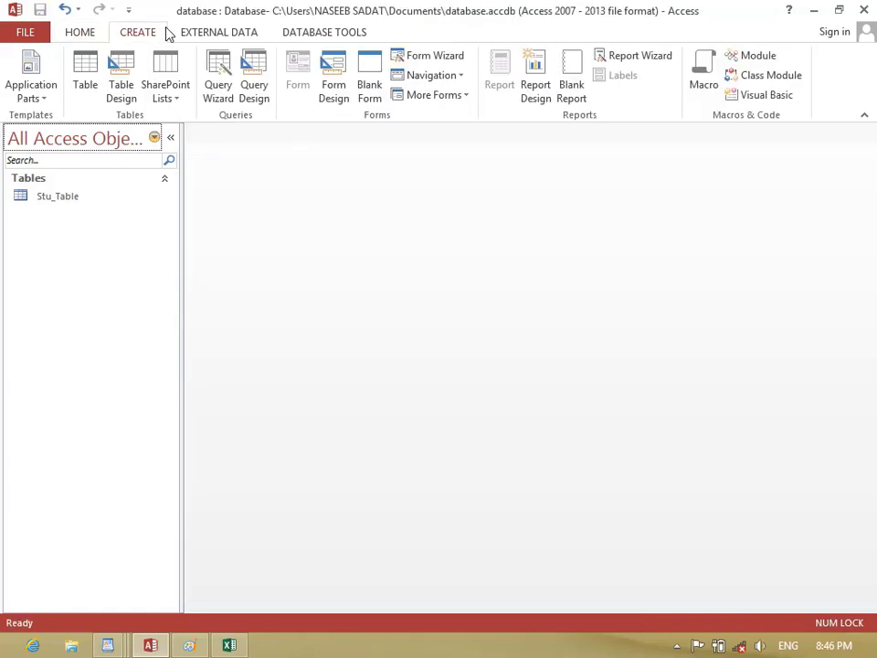
left_click(249, 86)
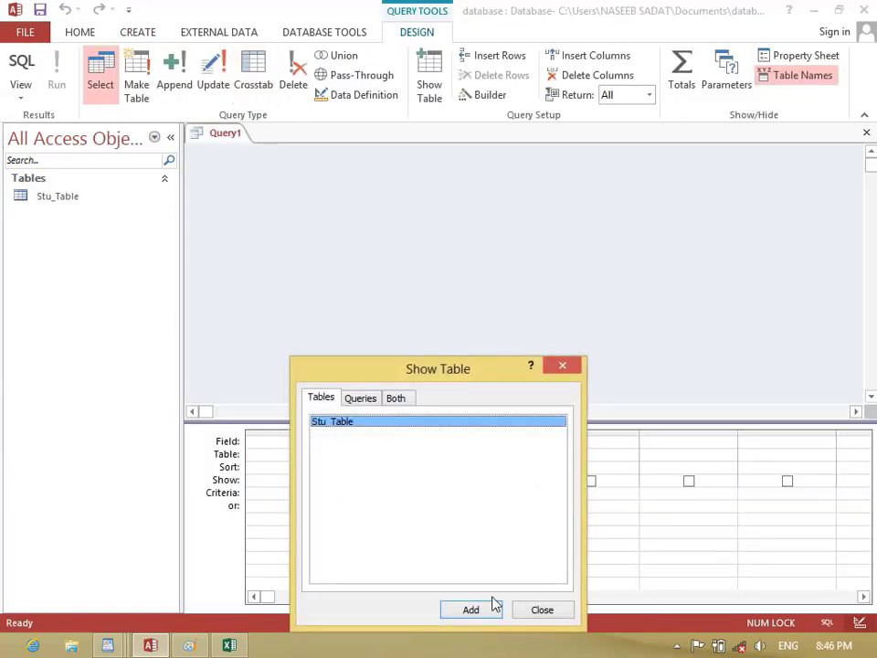
left_click(494, 610)
left_click(537, 611)
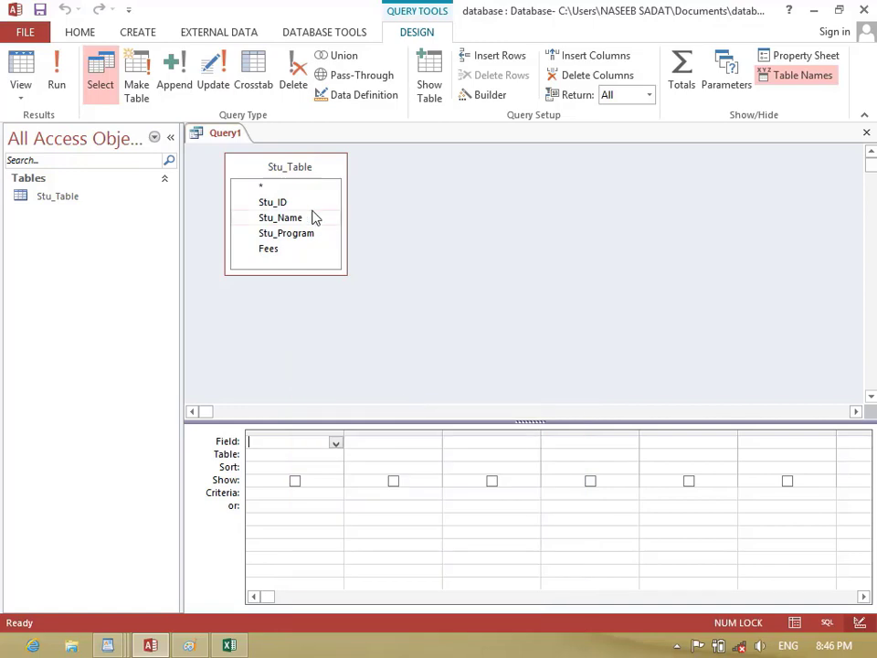
double_click(292, 166)
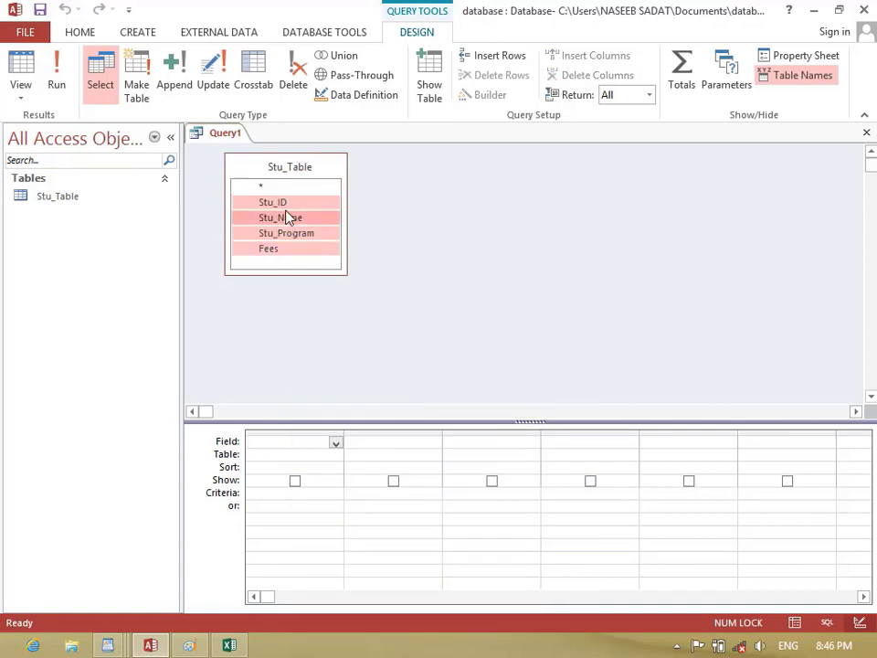
left_click_drag(289, 209, 300, 450)
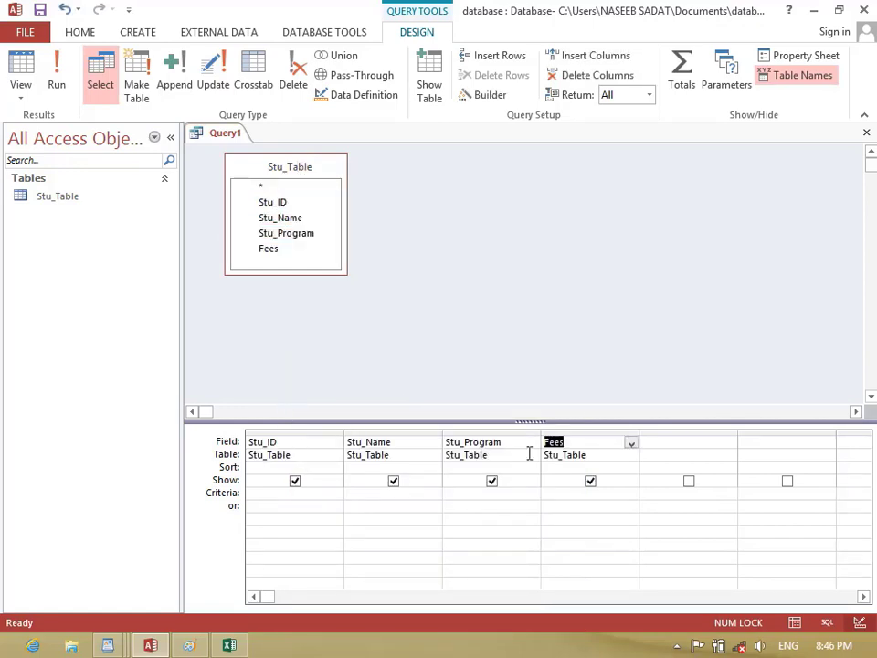
Step: Open the Fees column in the Zoom box and start its expression as Fees:iif(stu_Program="COCP",6000
left_click(611, 442)
right_click(611, 442)
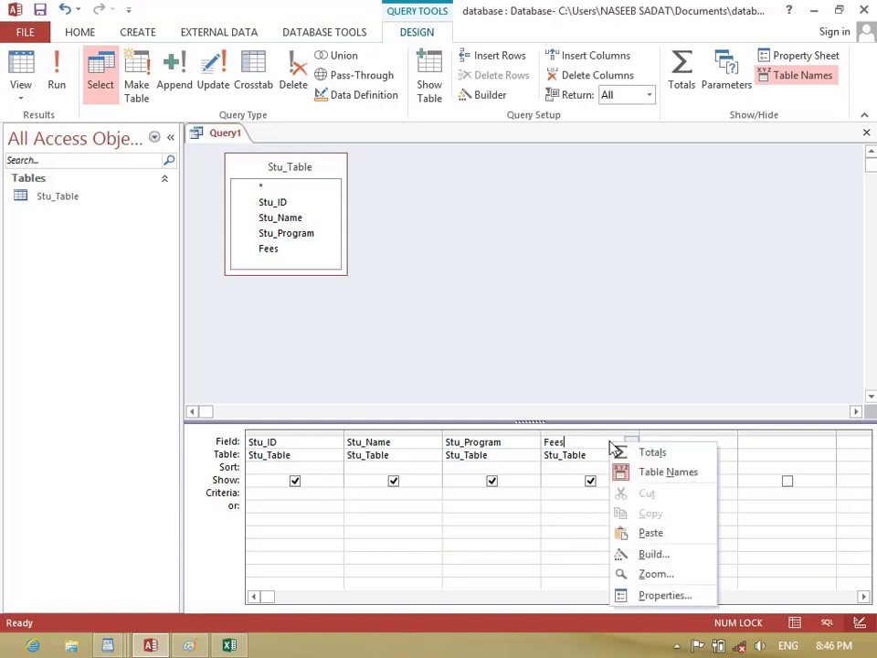
left_click(655, 574)
left_click(478, 243)
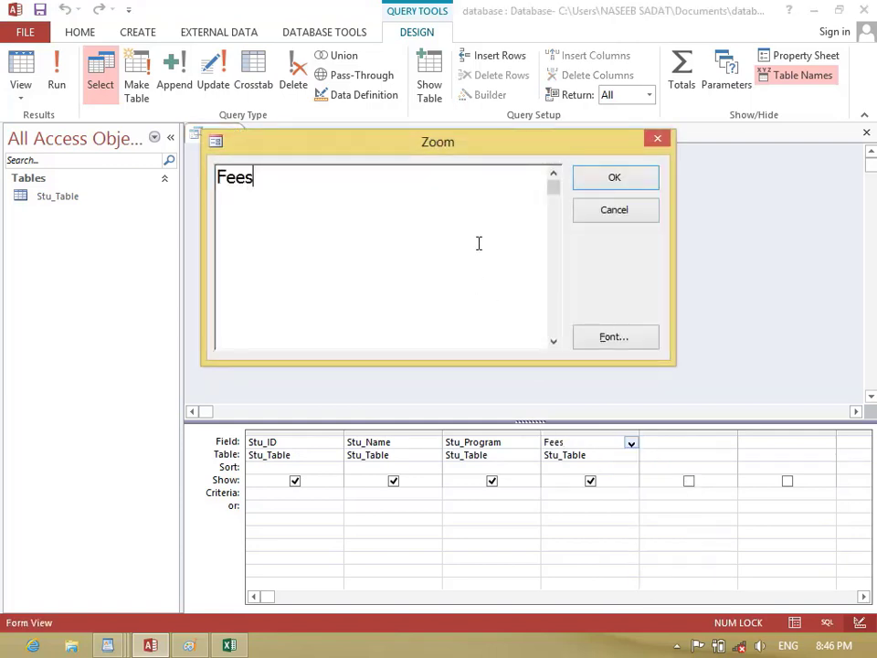
type(":iif")
key("BackSpace")
key("BackSpace")
type("f")
key("BackSpace")
type("if(stu_")
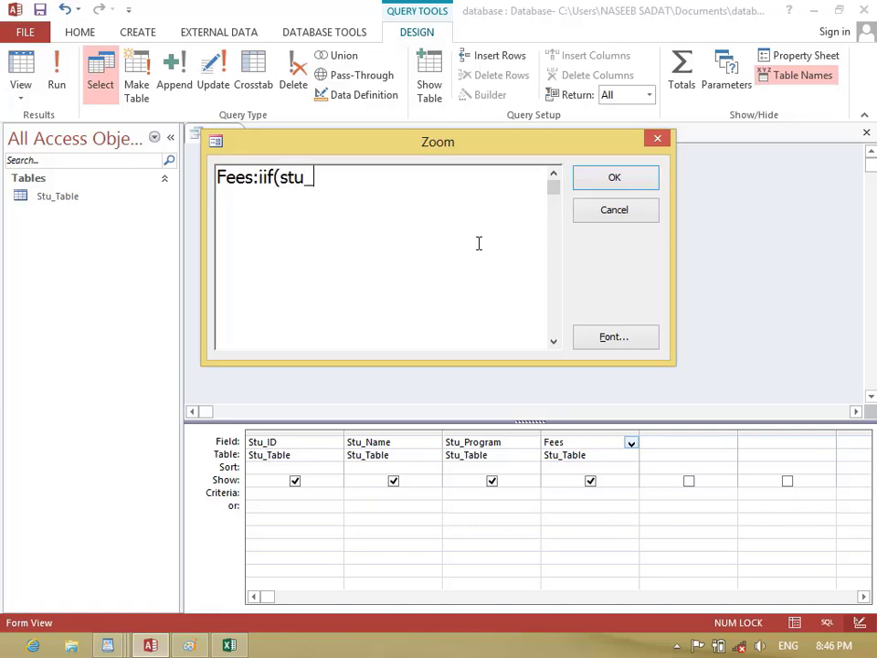
type("Program=")
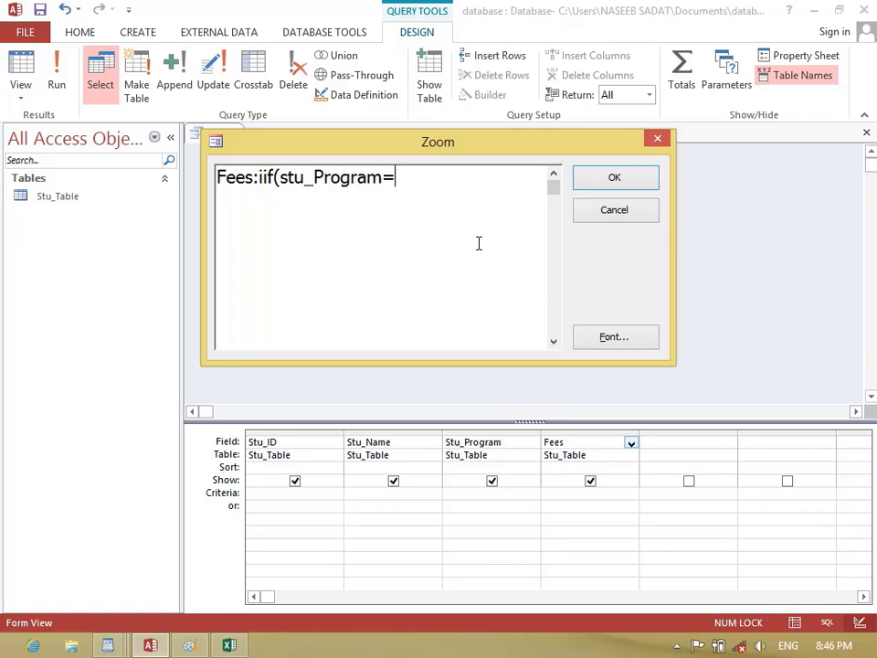
type("\"COCP")
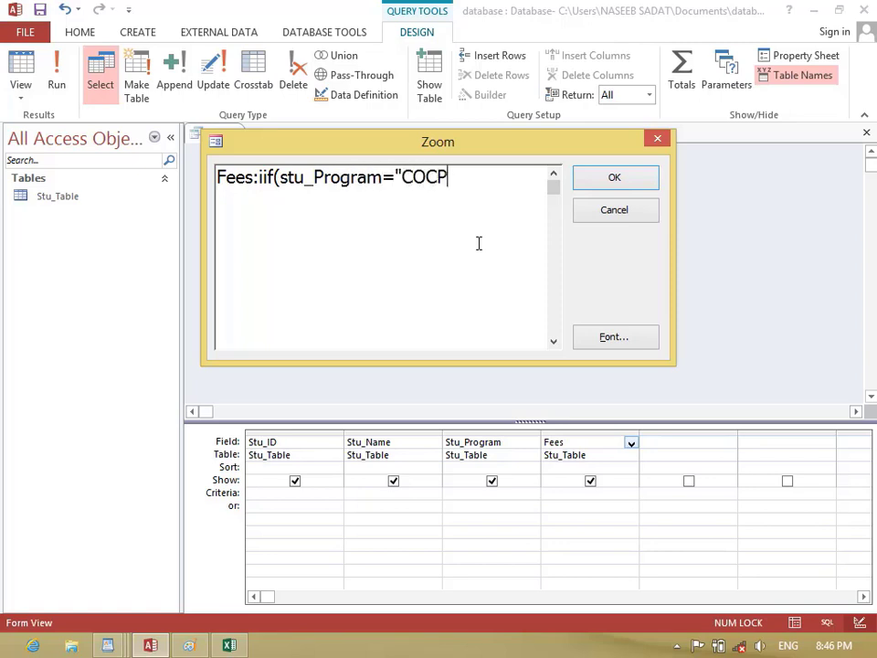
type("\",6000")
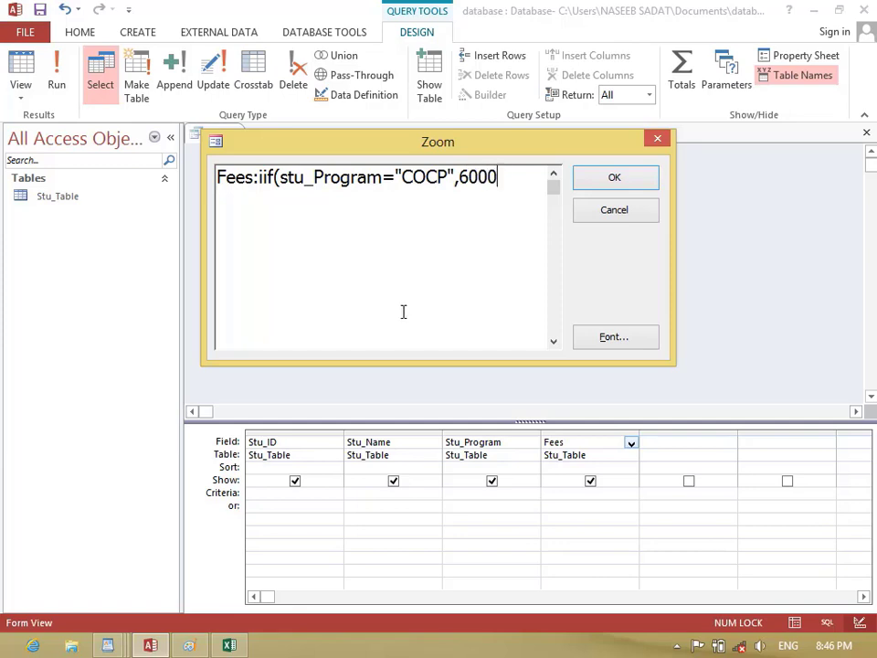
Step: Correct the program name in the Fees expression to "COPC" and re-enter the amount 6000 after it
key("BackSpace")
key("BackSpace")
key("BackSpace")
key("BackSpace")
key("BackSpace")
key("BackSpace")
key("BackSpace")
key("BackSpace")
type("PC")
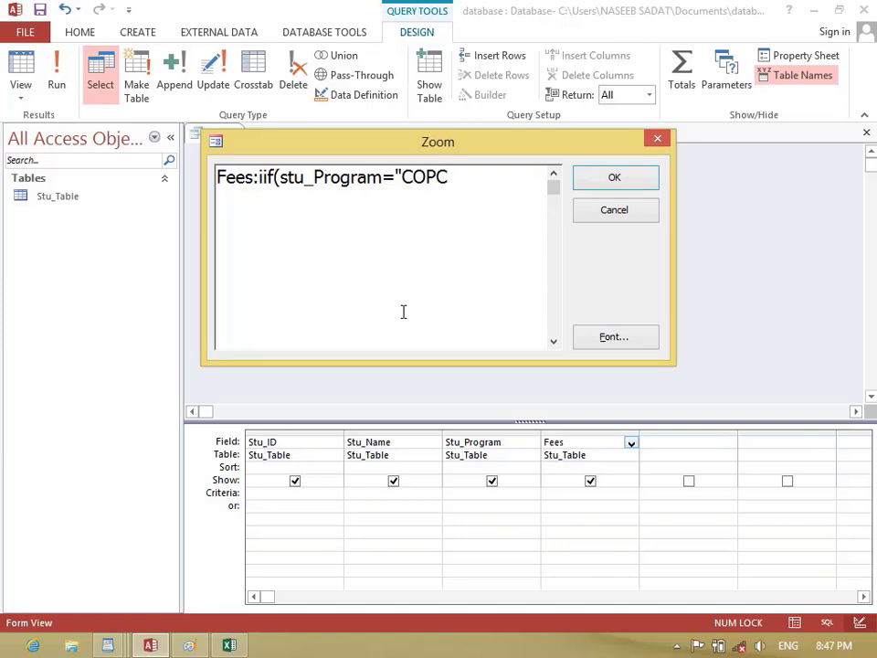
type("\",6000")
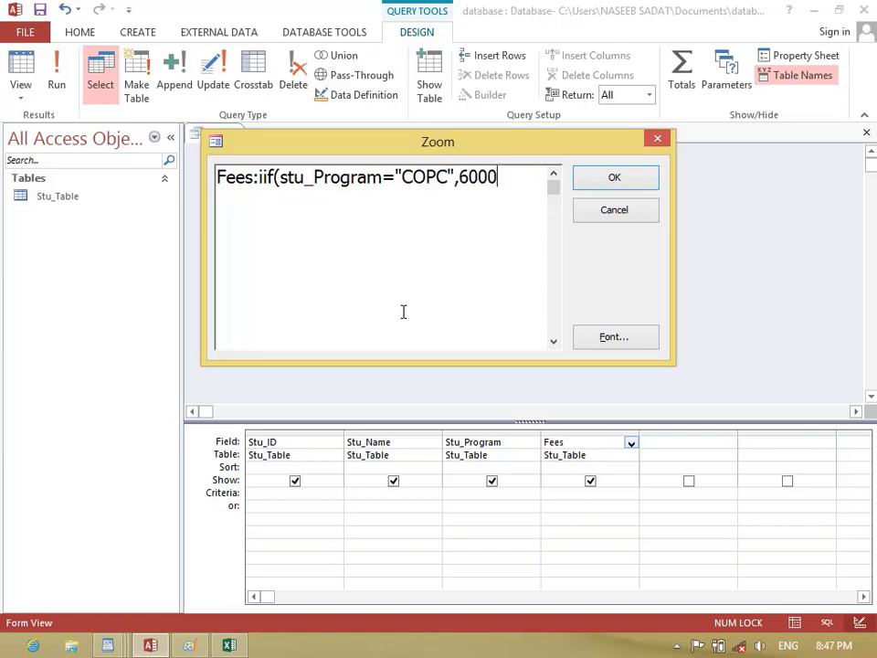
Step: Extend the Fees expression with a nested IIf condition that returns 12000 when stu_Program is "MCSE"
type(",")
type("iif(")
type("stu")
key("BackSpace")
type("tu")
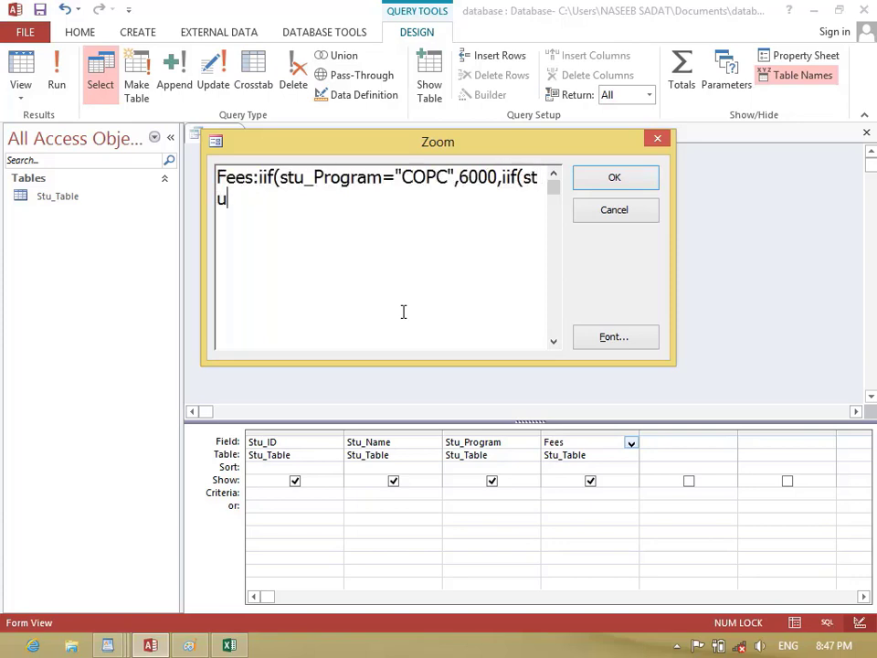
type("_Program=")
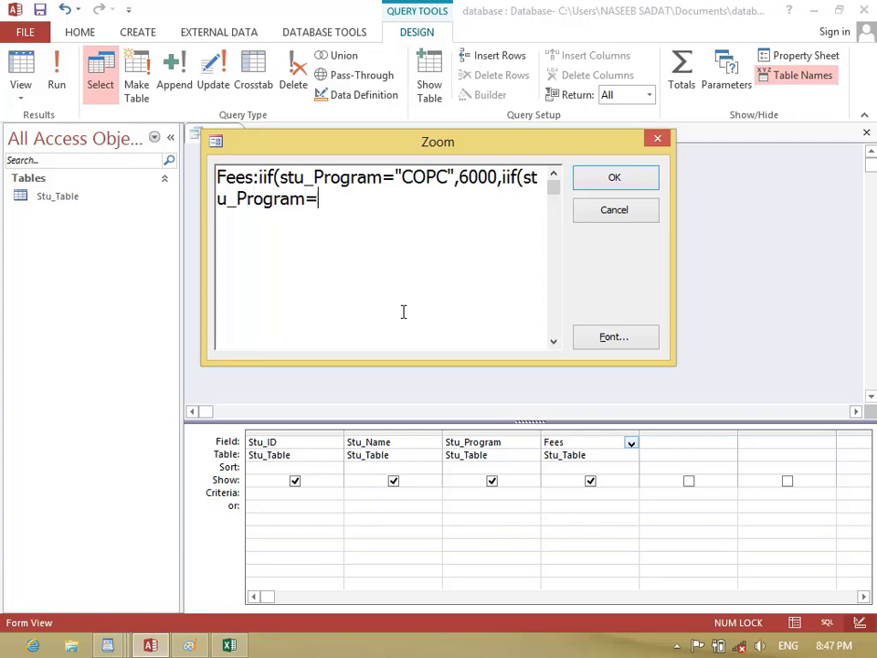
type("\"")
type("MCSE\",12")
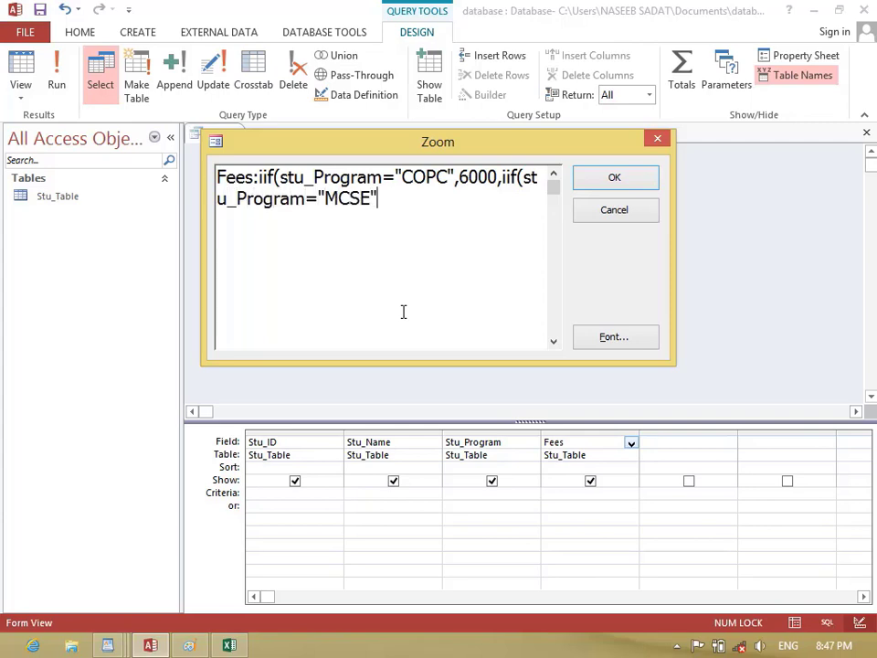
type("000")
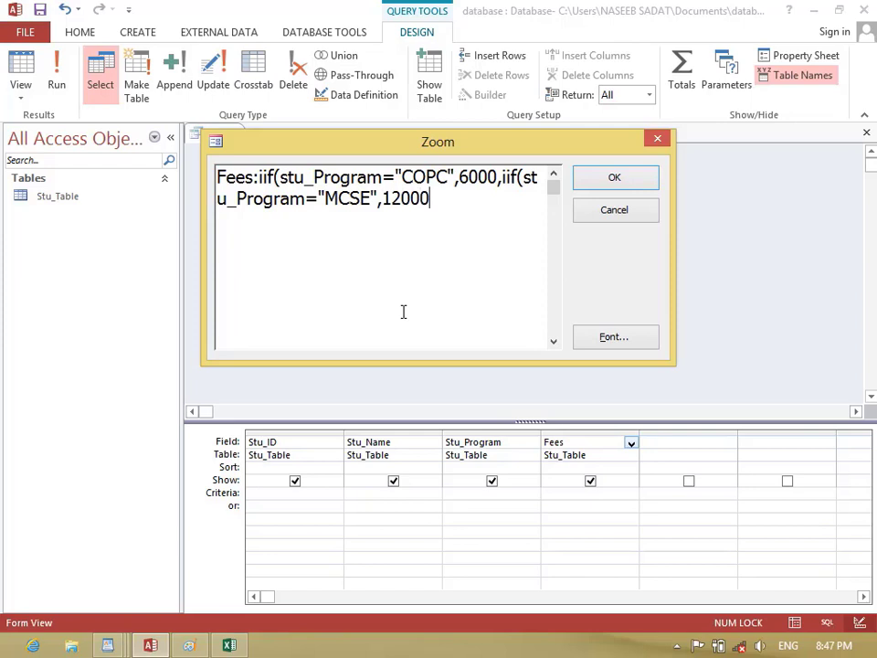
Step: Complete the Fees expression with a nested IIf returning 3400 for stu_program "CCTV", close all three parentheses, and apply it
type(",iif(stu_")
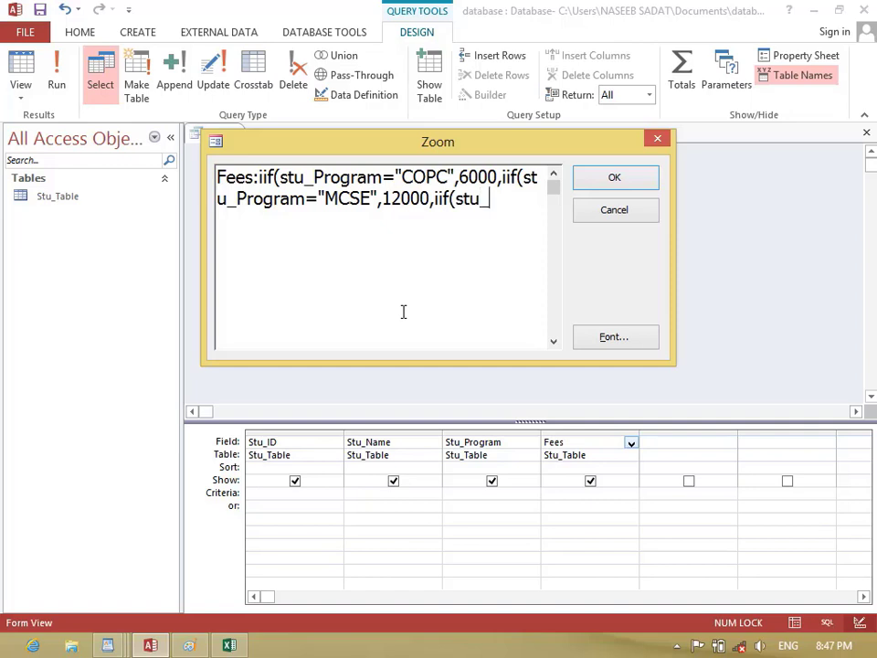
type("program=\"")
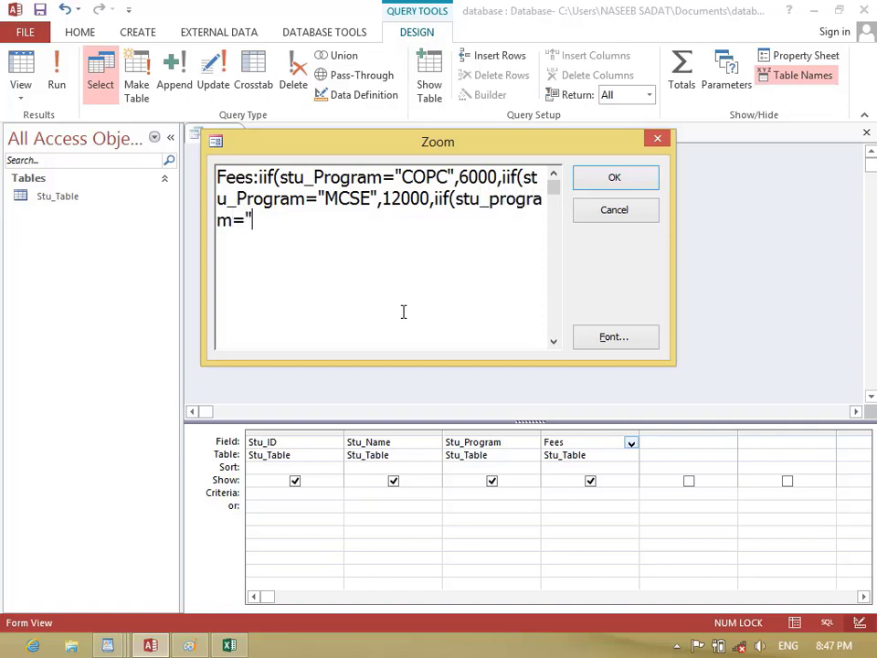
type("CCTV\",3")
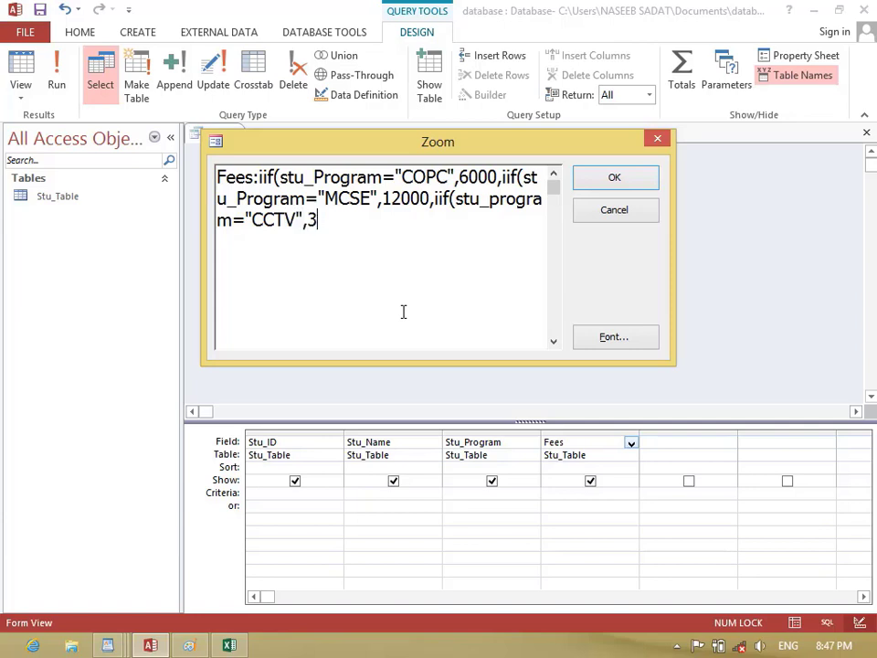
type("400")
type(")))")
key("Return")
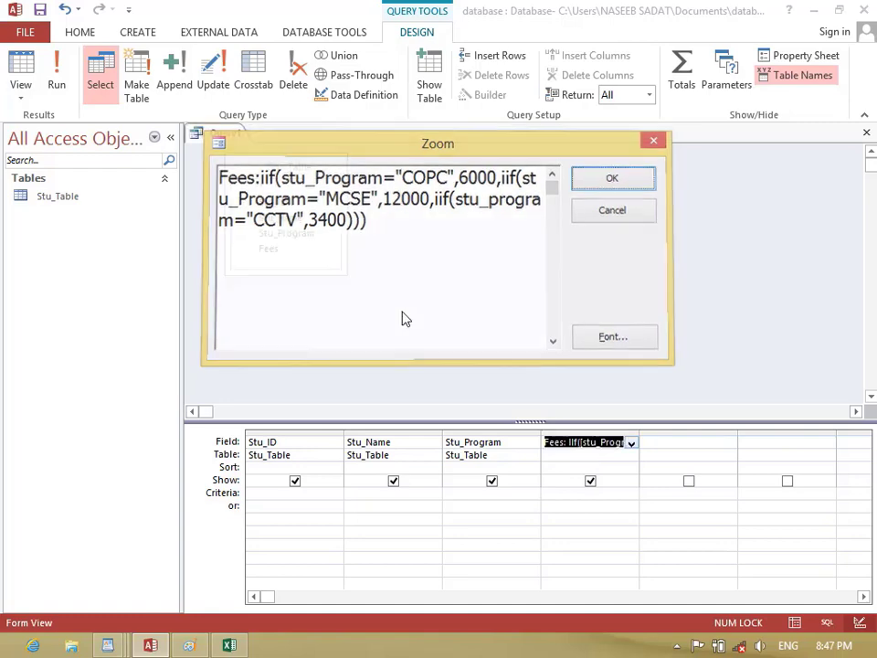
Step: Run the query and widen the Fees column in the results datasheet
left_click(57, 71)
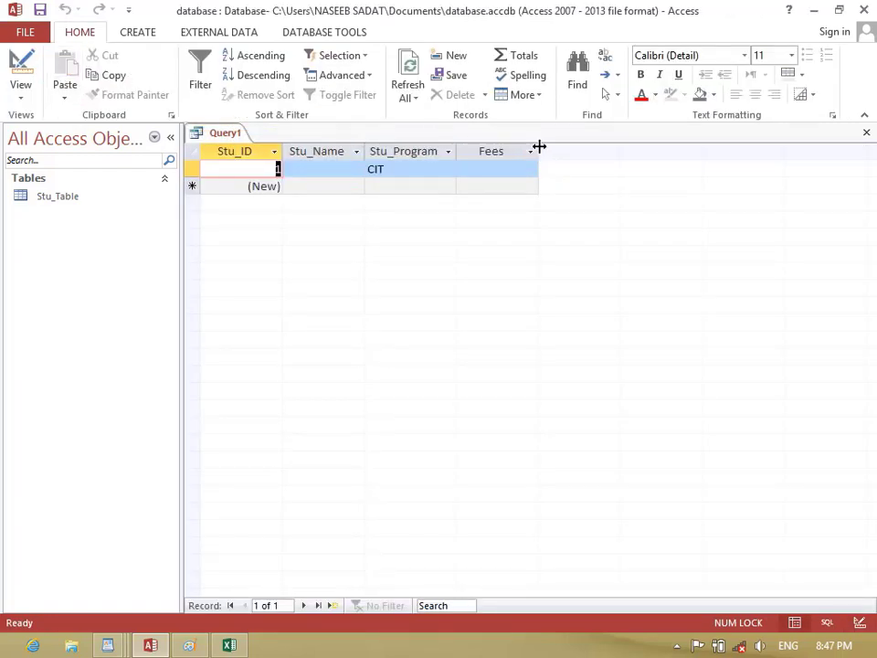
left_click_drag(539, 146, 658, 156)
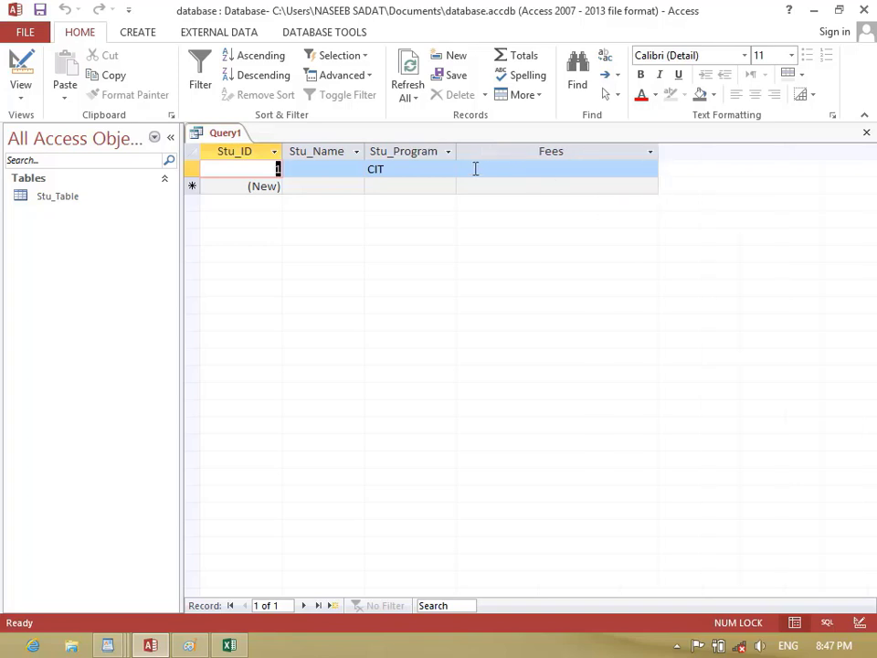
left_click(368, 152)
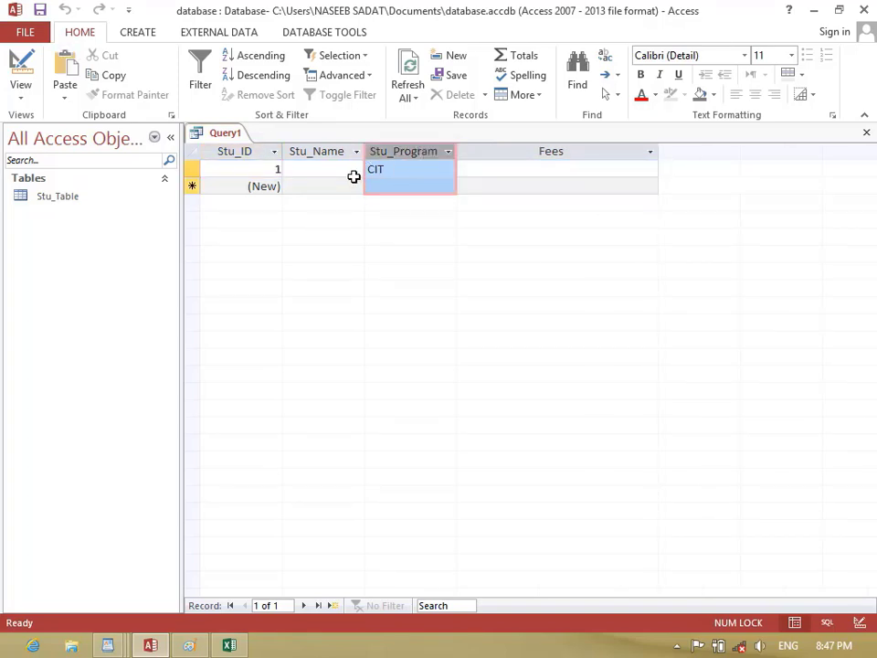
Step: Fill in the first record with the student's name and change its program to copc
left_click(355, 170)
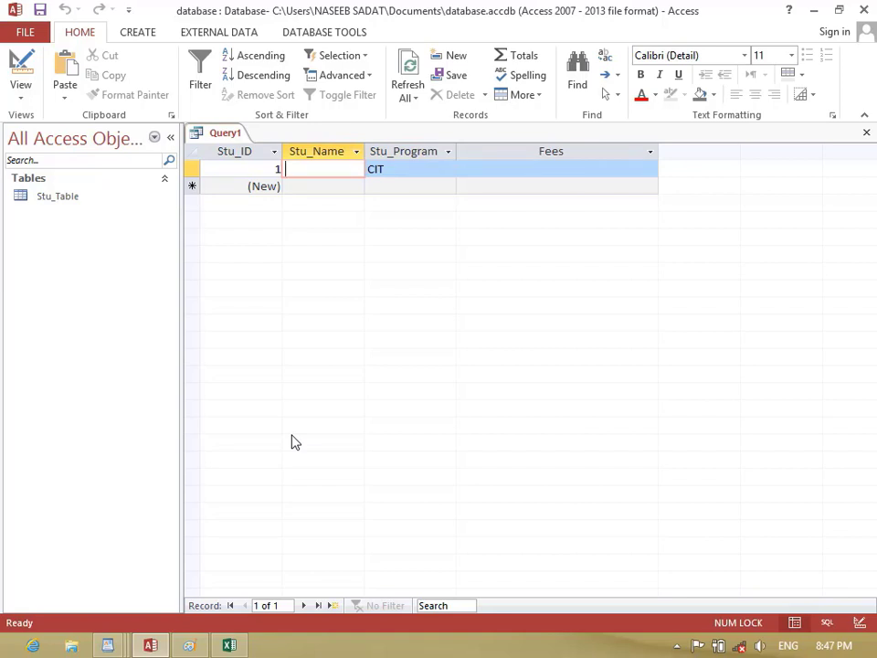
type("rafi")
key("Tab")
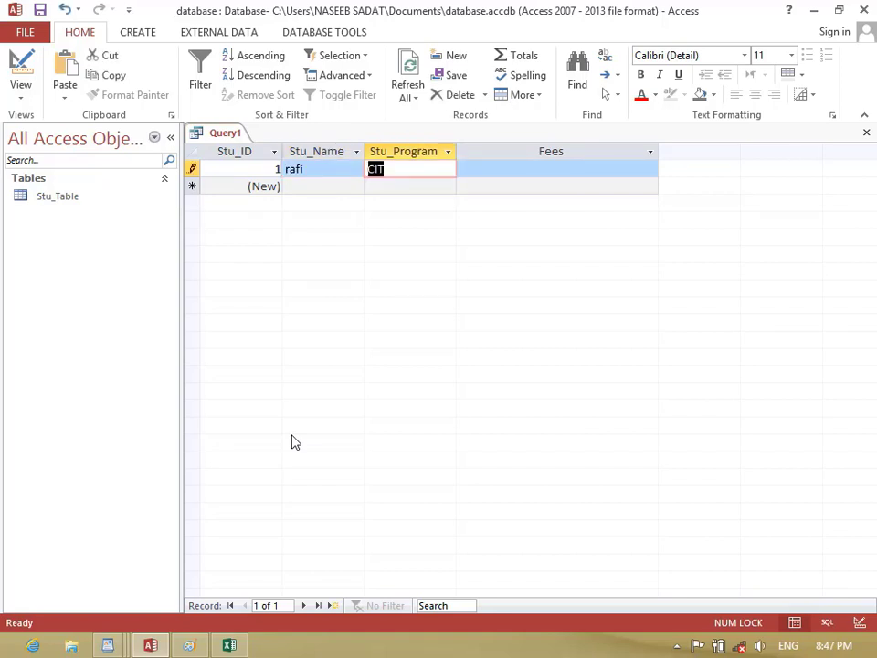
type("copc")
key("Down")
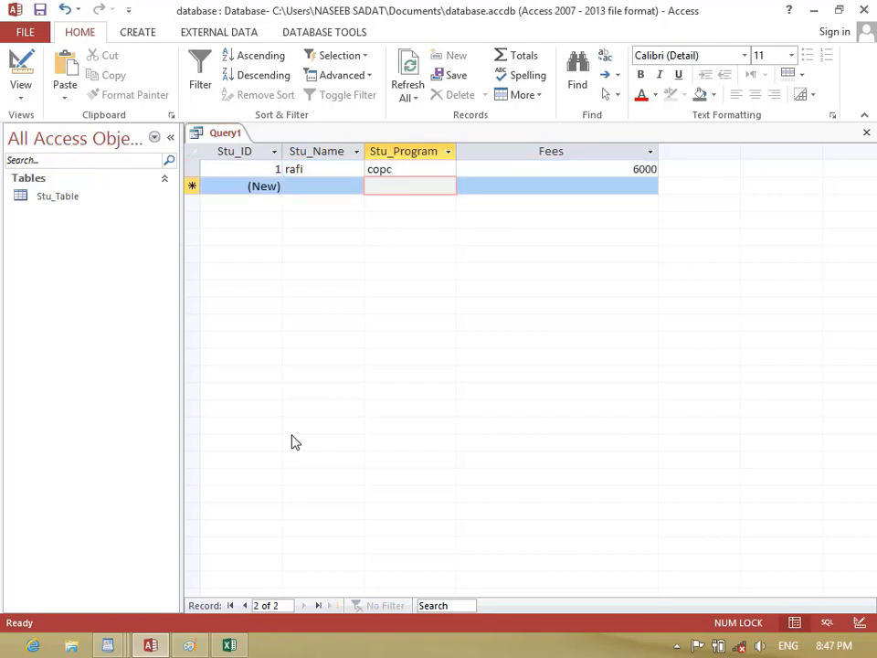
Step: Add a second record with the student's name and the program MCSE
key("shift+Tab")
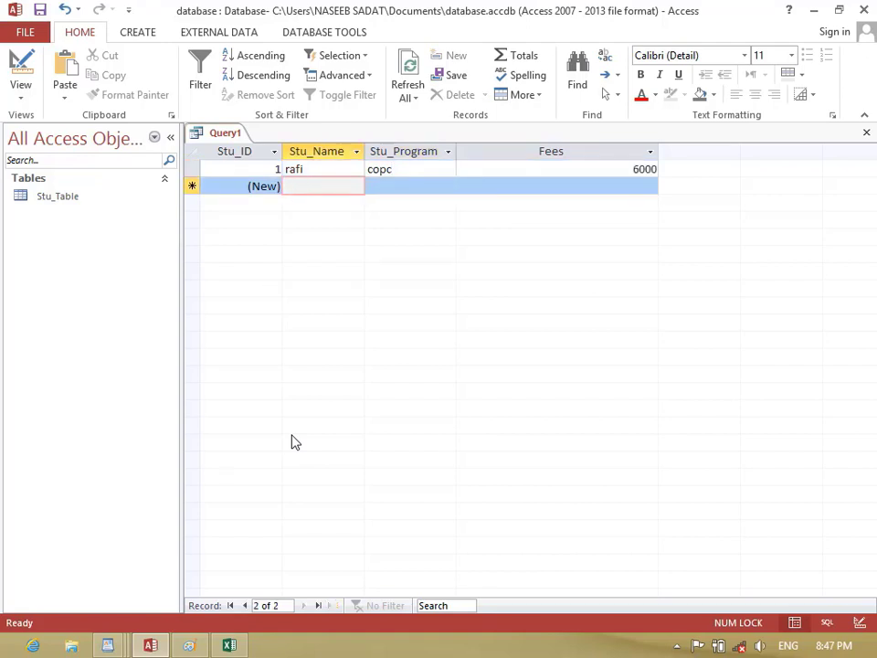
type("osman")
key("Tab")
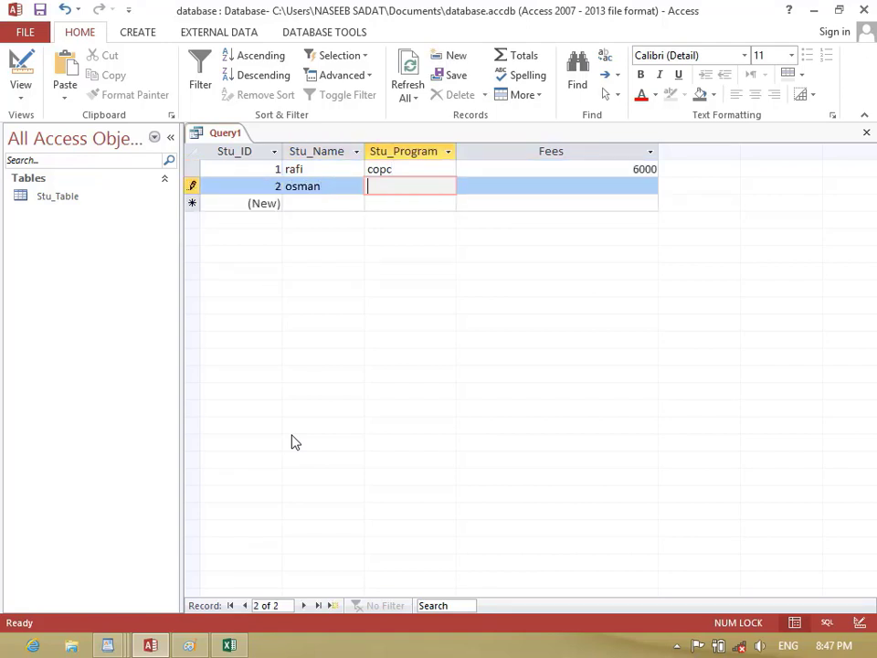
type("MCSE")
key("Down")
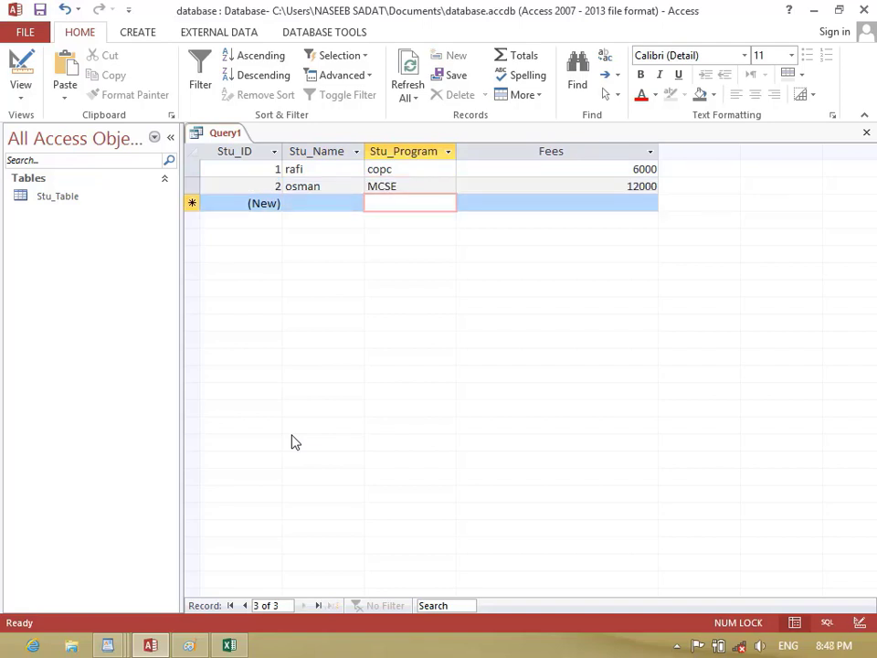
Step: Add a third record with the student's name and the program CCTV
key("shift+Tab")
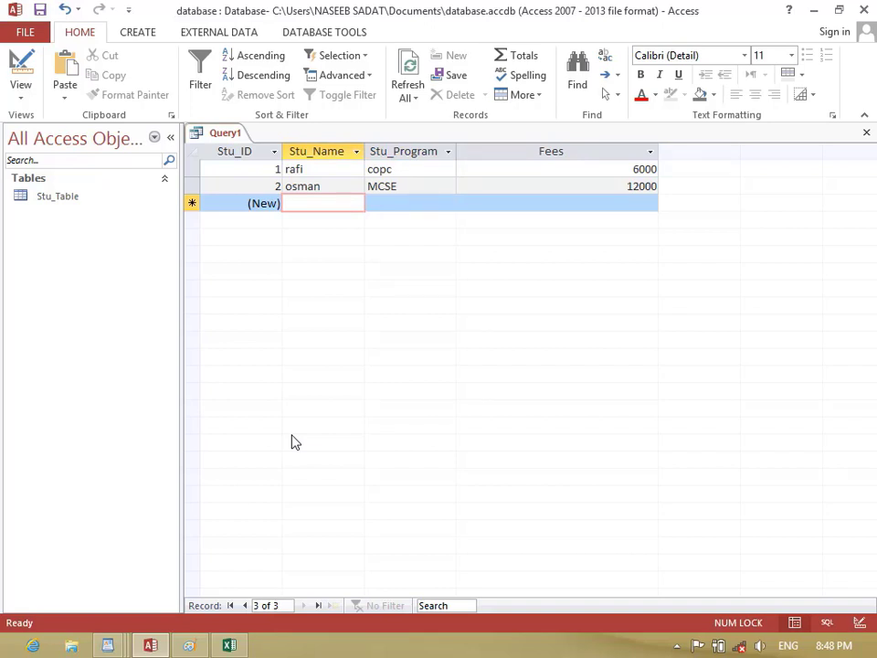
type("naweed")
key("Tab")
type("C")
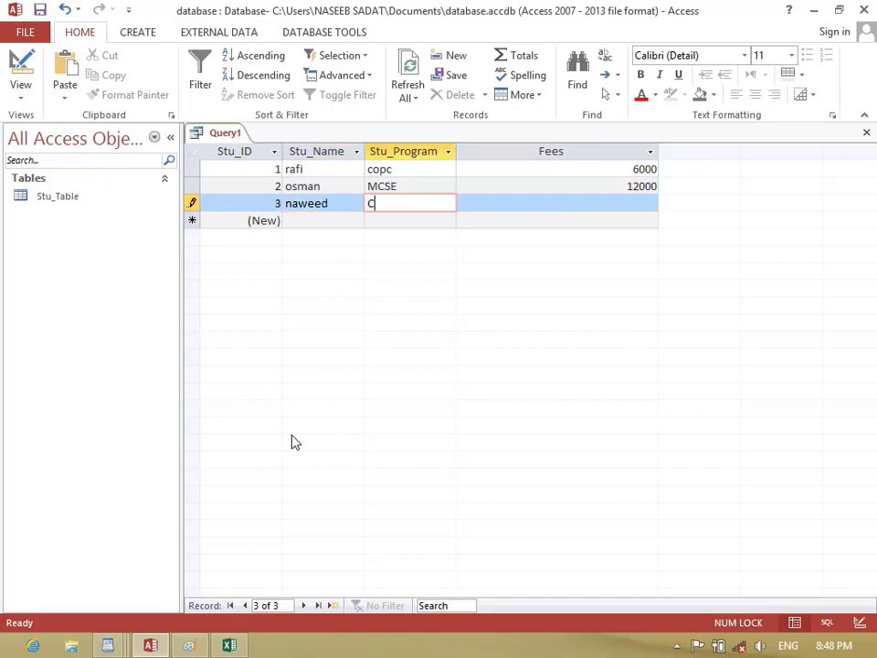
type("CTV")
key("Down")
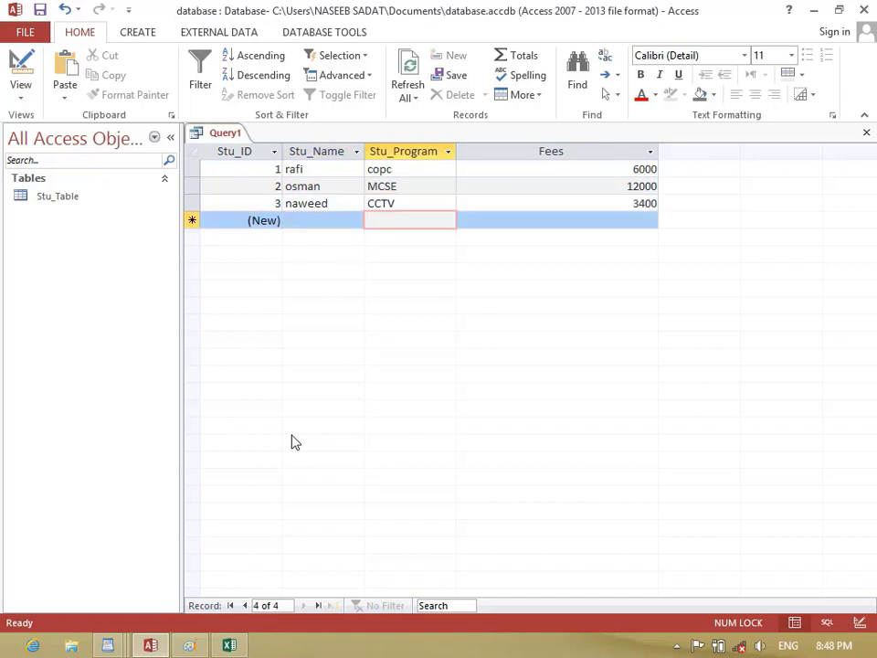
Step: Save the query as stu_Program and close it
key("ctrl+s")
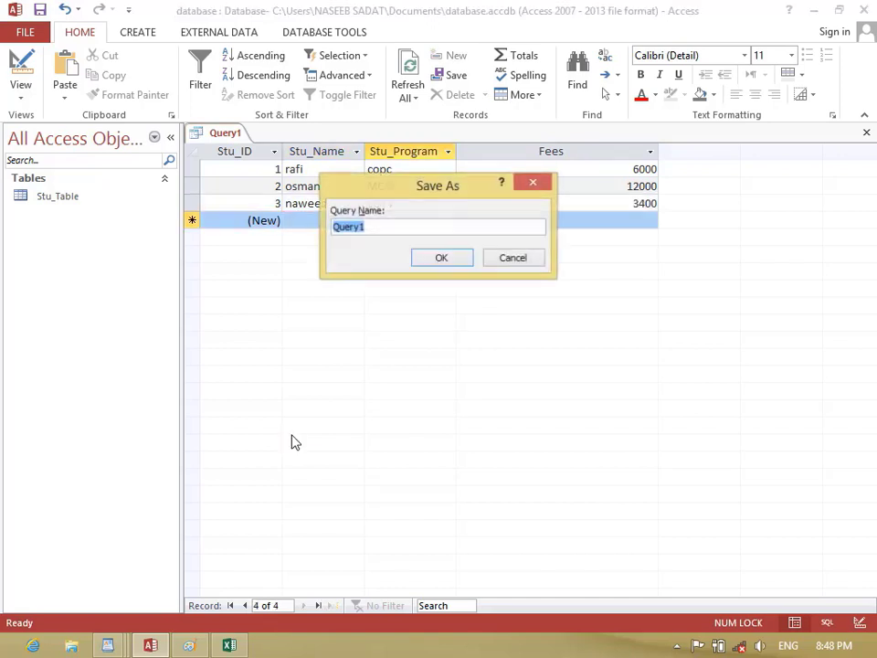
type("stu")
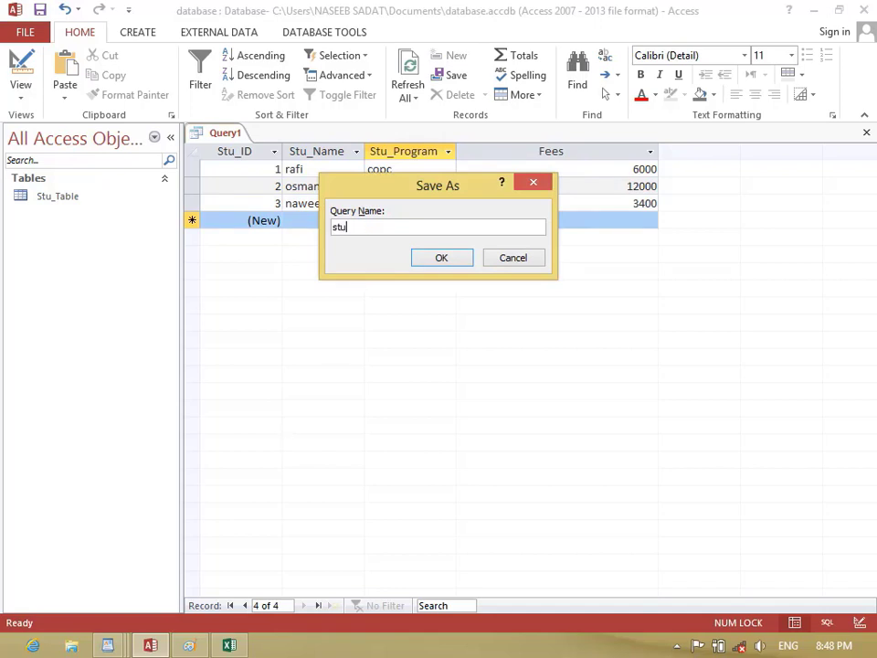
type("_Program")
key("Return")
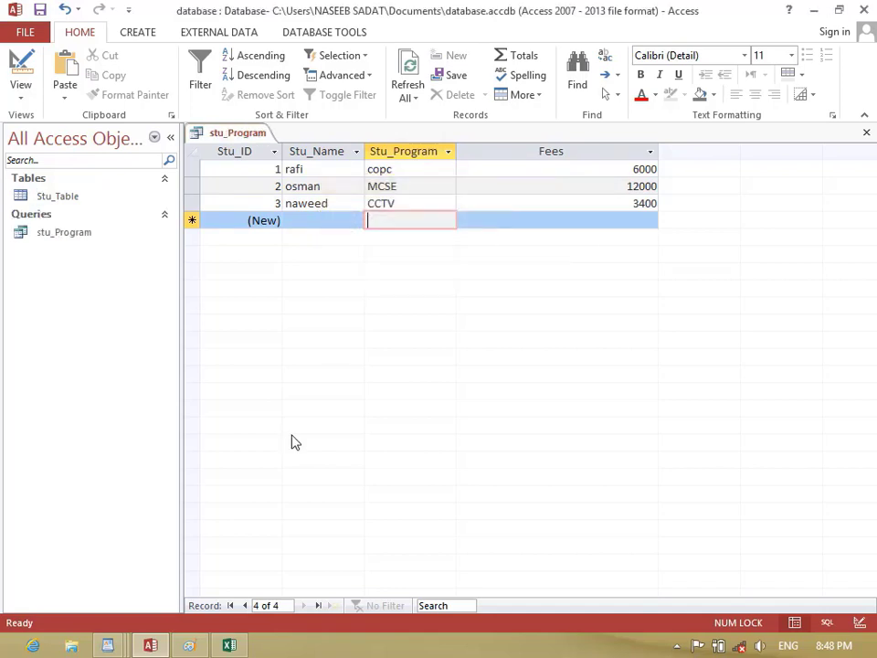
key("ctrl+w")
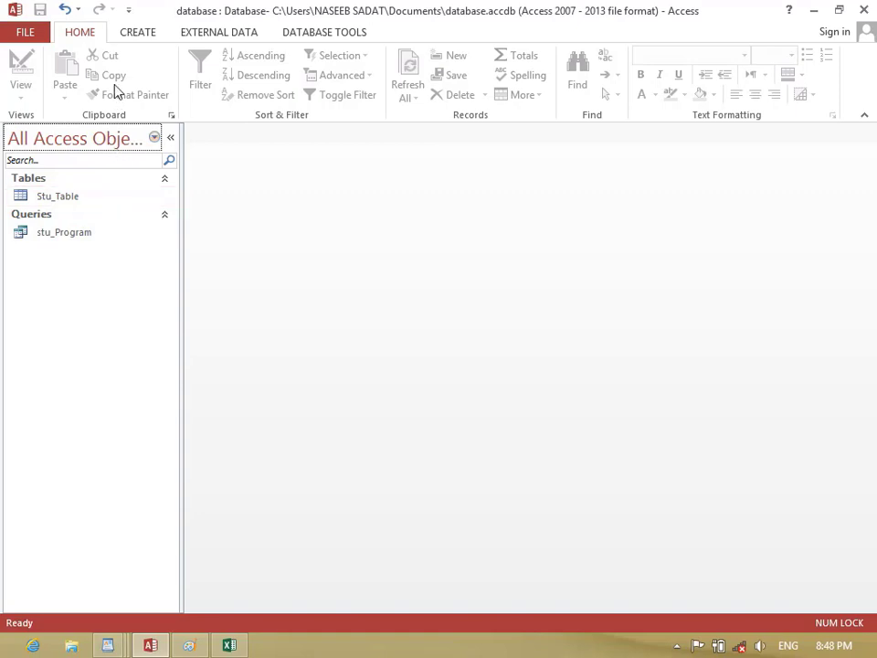
Step: Reopen the stu_Program query and switch it to Design View
left_click(139, 33)
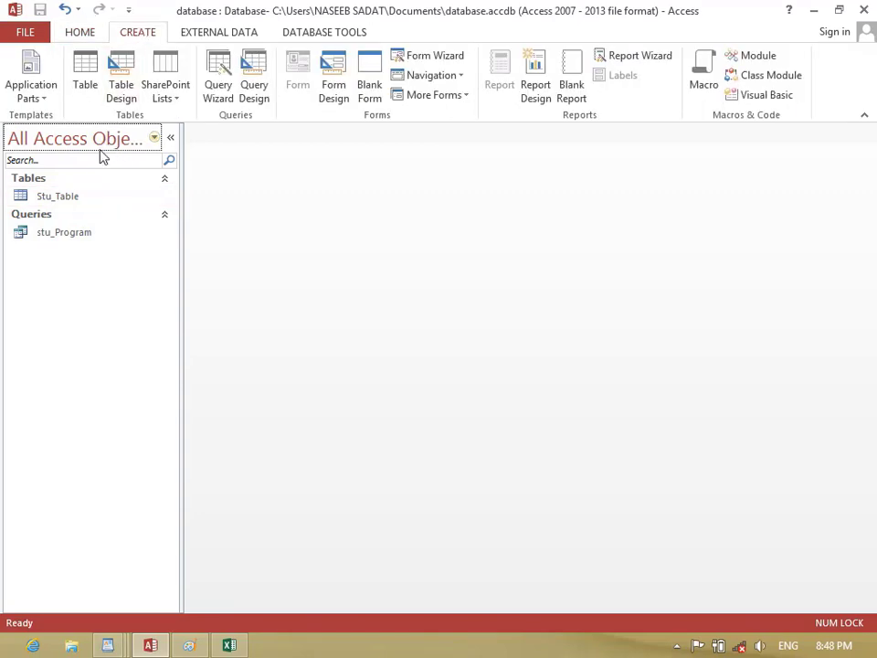
left_click(96, 219)
left_click(96, 220)
double_click(102, 234)
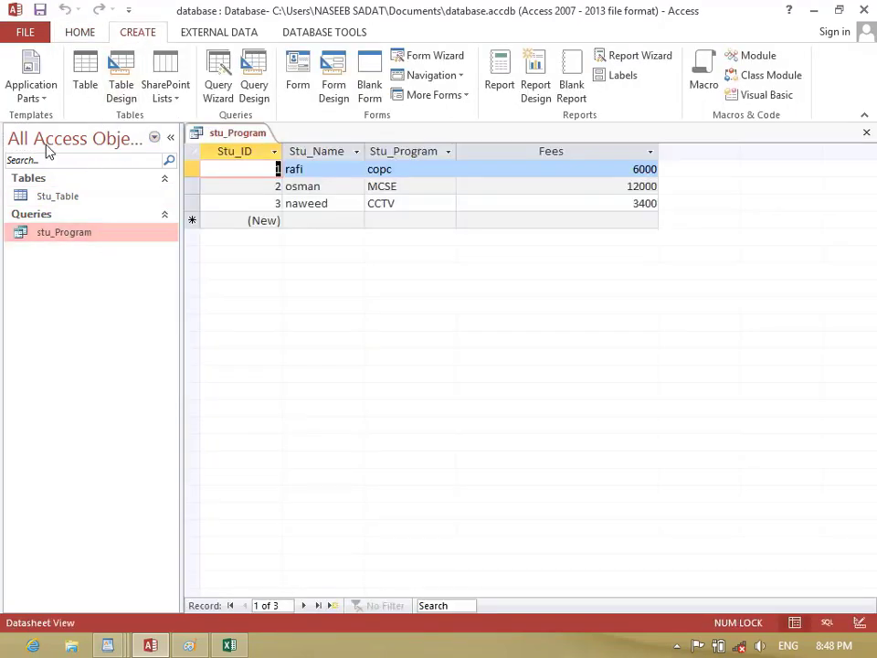
left_click(80, 32)
left_click(28, 96)
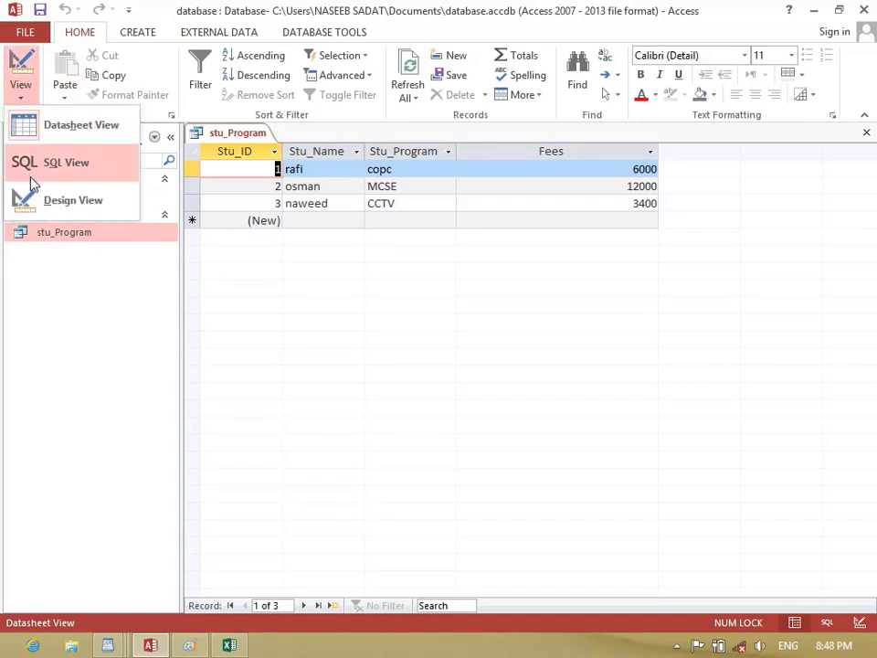
left_click(33, 202)
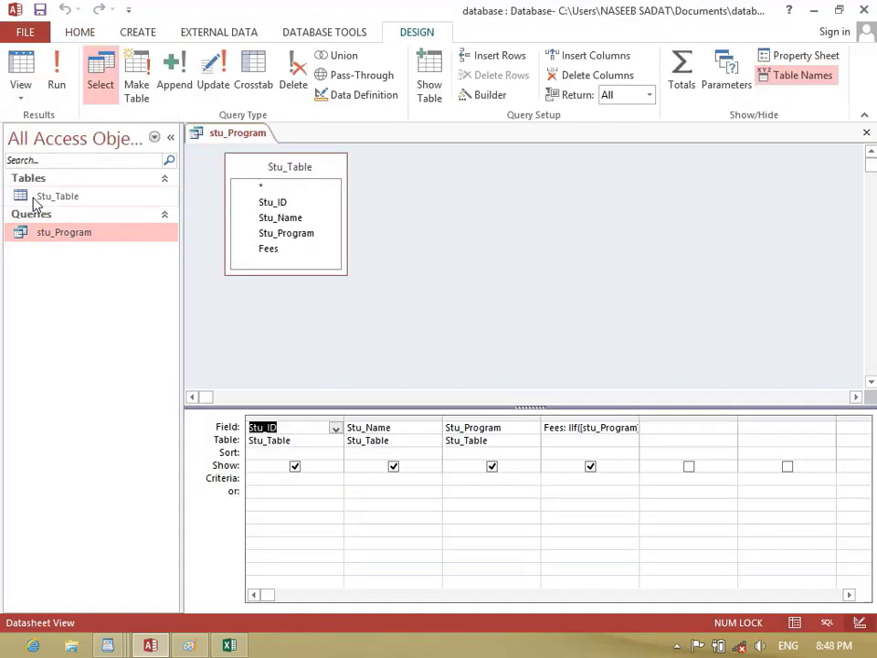
Step: Add the calculated field Per_Month:fees/6 in the first empty query column, using the Zoom box
left_click(667, 428)
key("shift+F2")
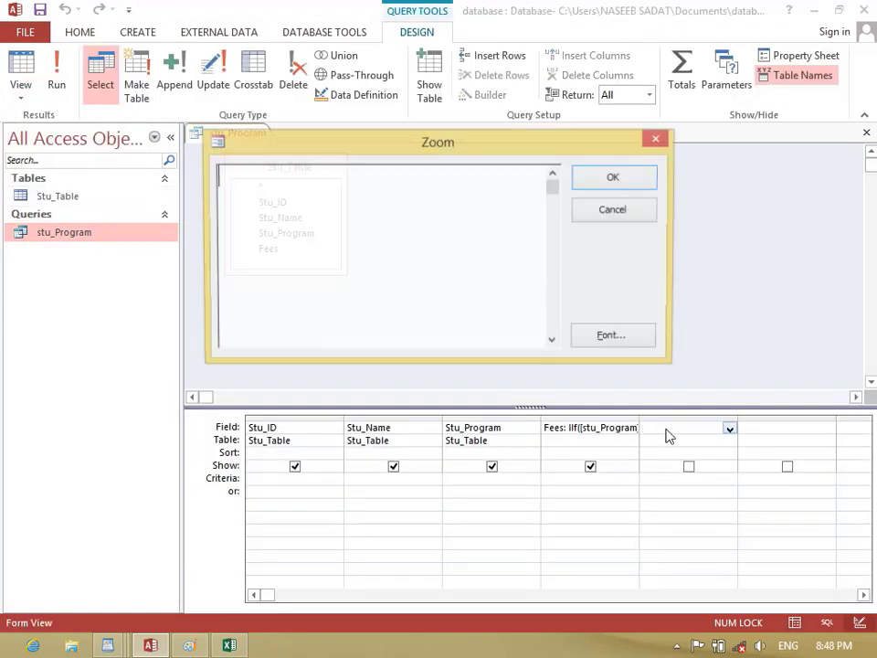
type("Per ")
type("Month:")
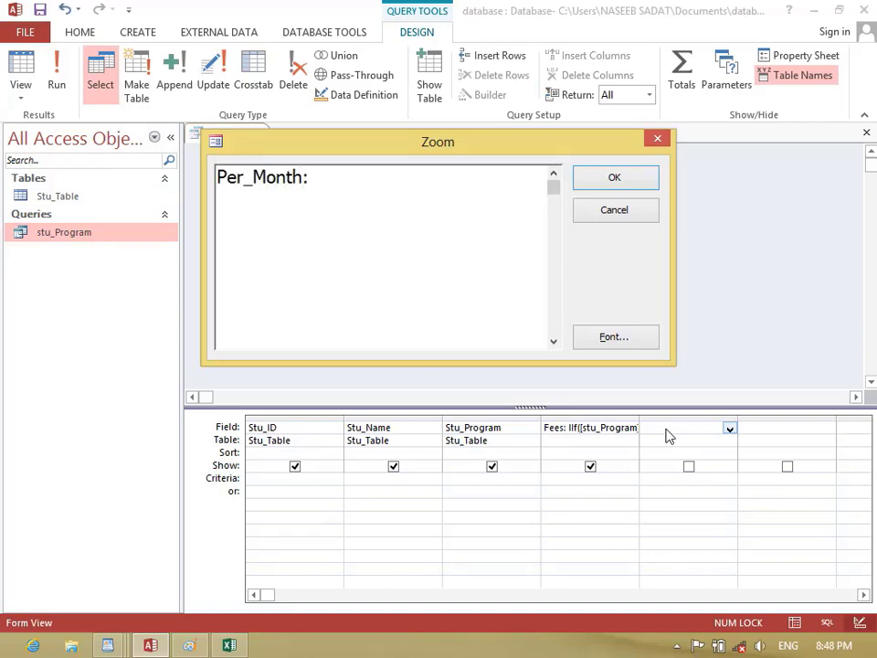
type("f")
key("BackSpace")
type("fees")
type("/")
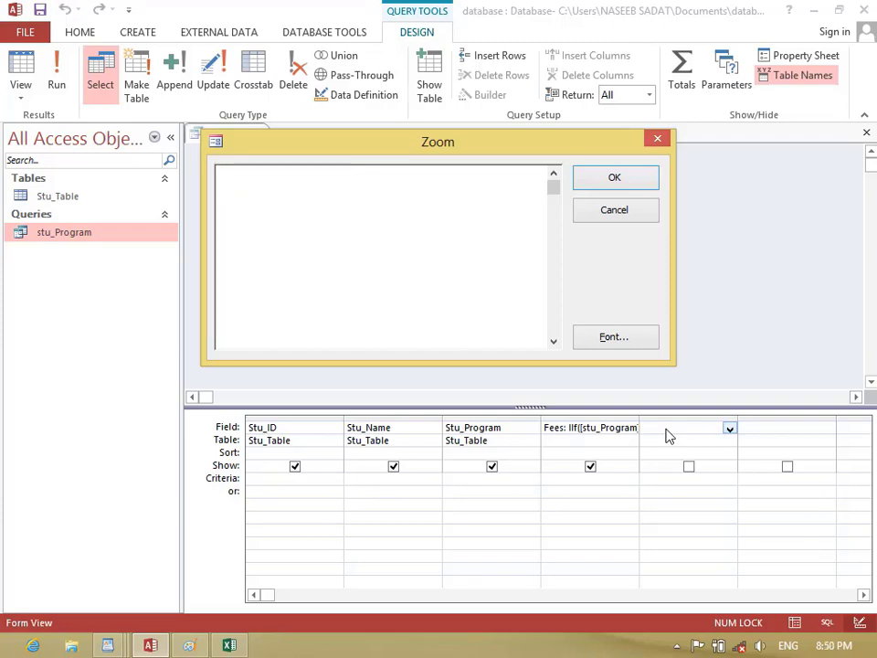
type("Per_Mont")
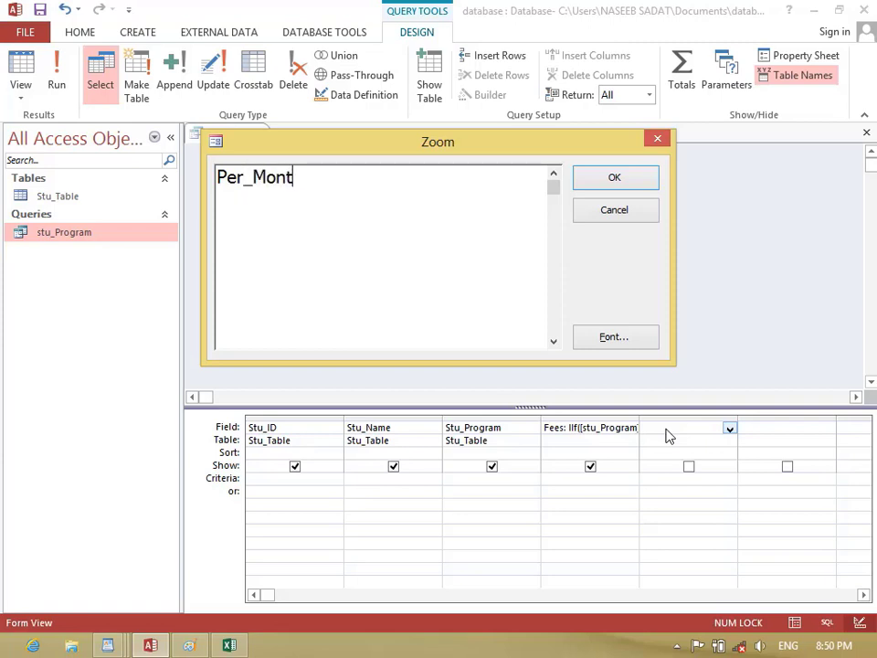
type("h:fees/6")
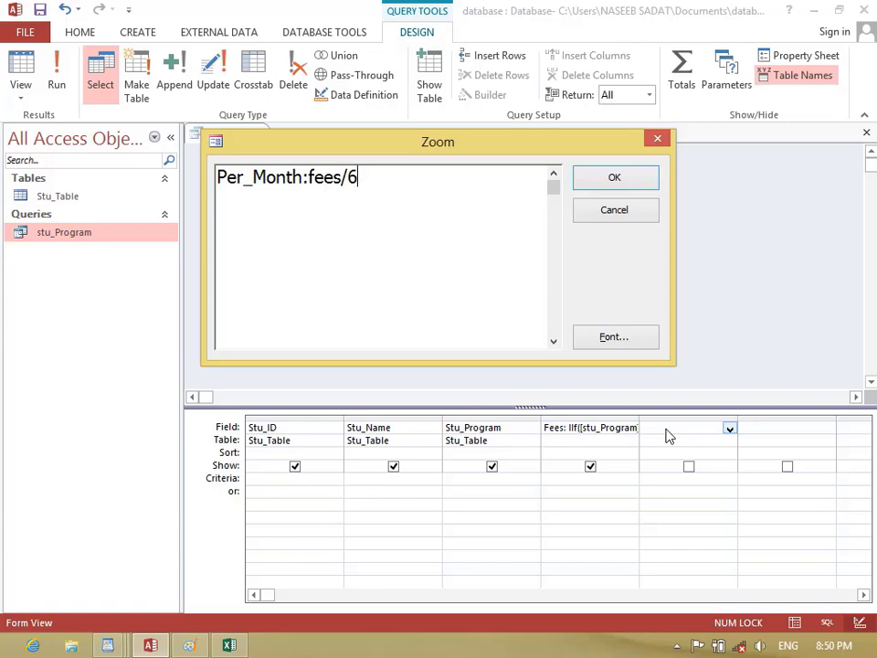
key("Return")
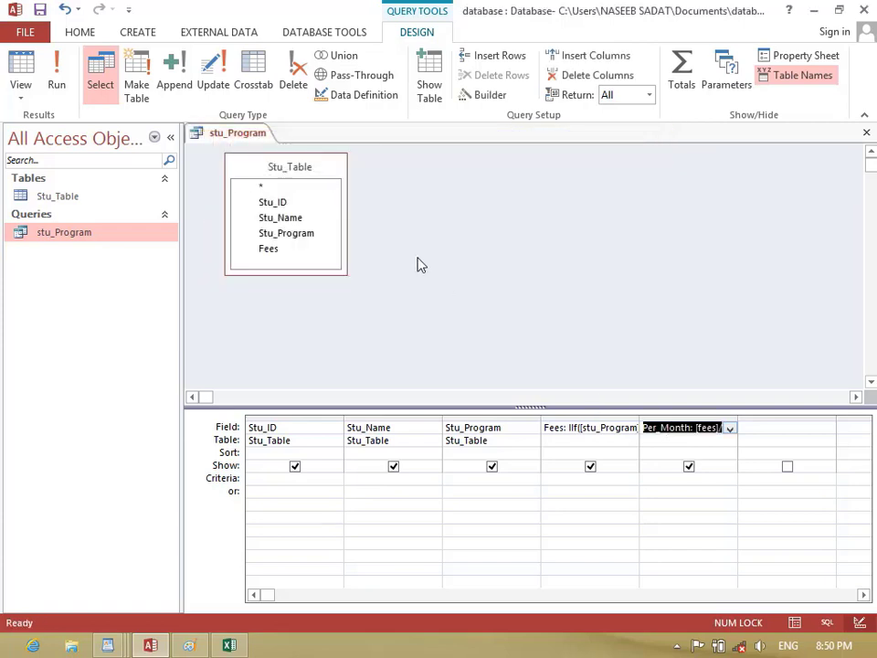
Step: Run the query, fit the Per_Month column to its contents, and check the MCSE record's Fees and Per_Month values
left_click(57, 68)
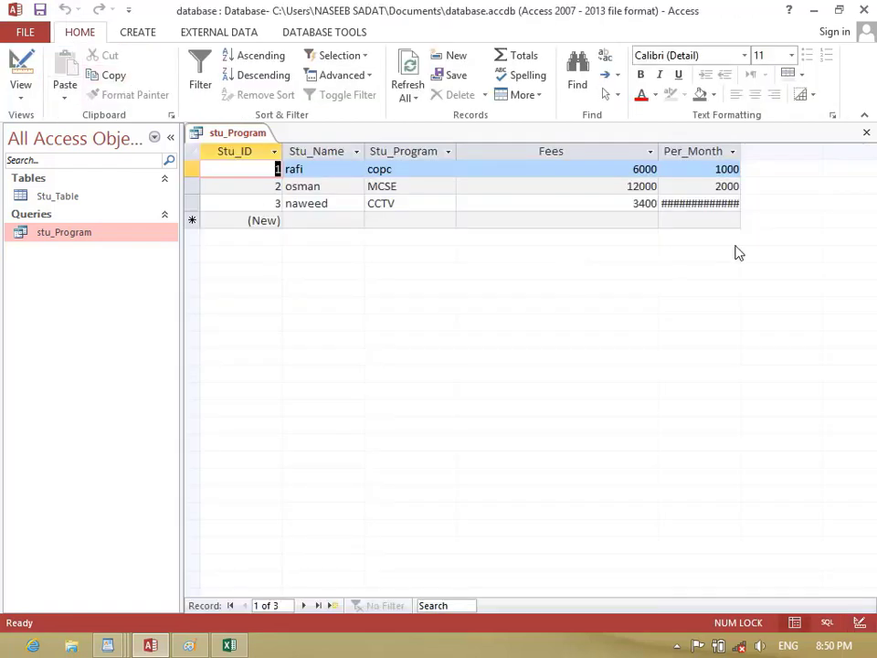
double_click(744, 154)
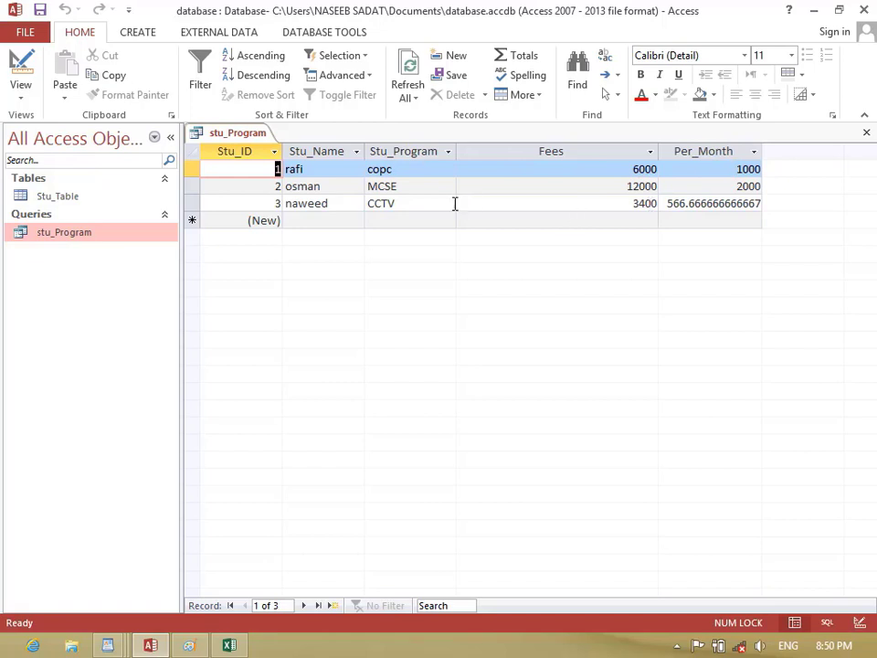
left_click(369, 186)
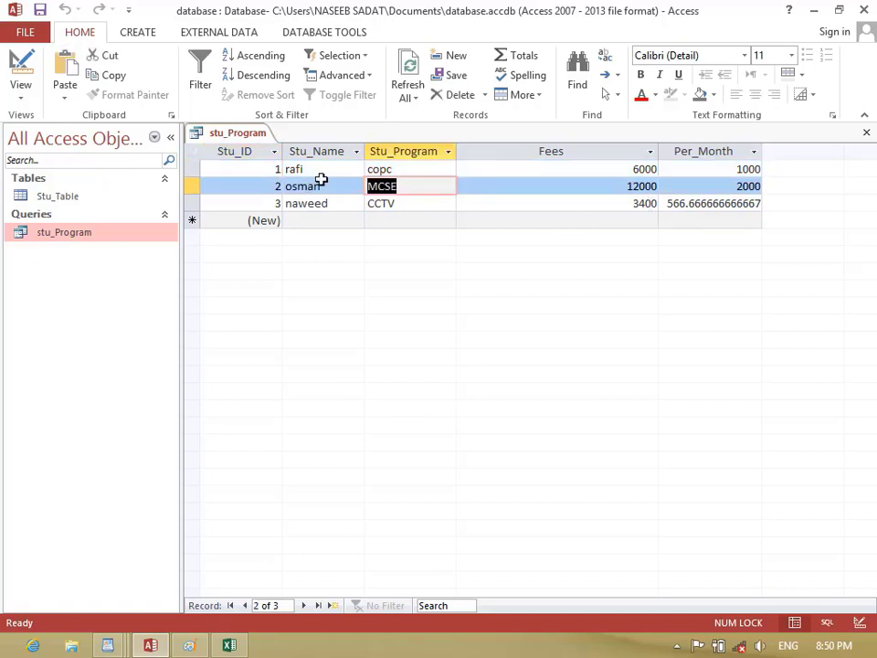
key("Tab")
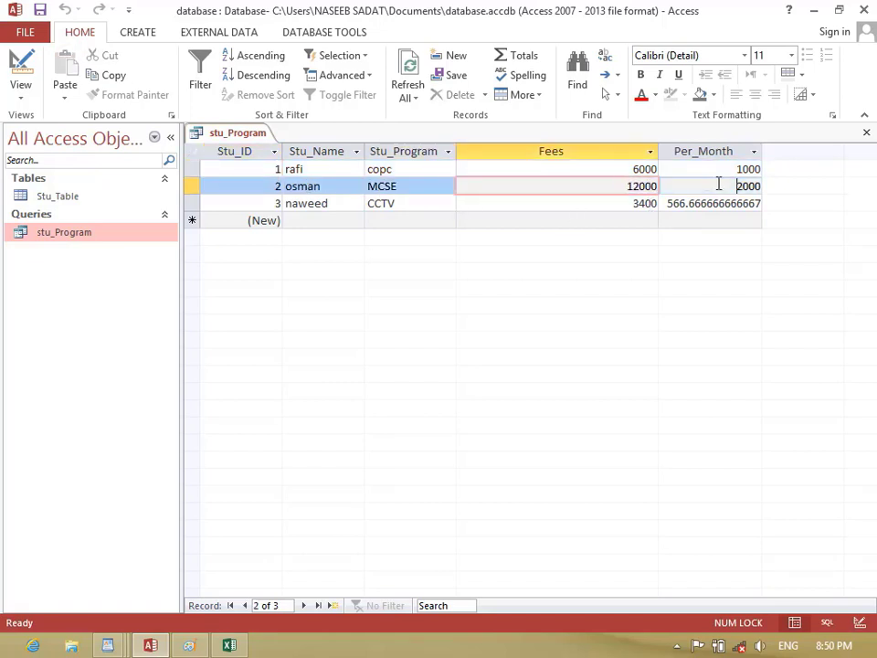
key("Tab")
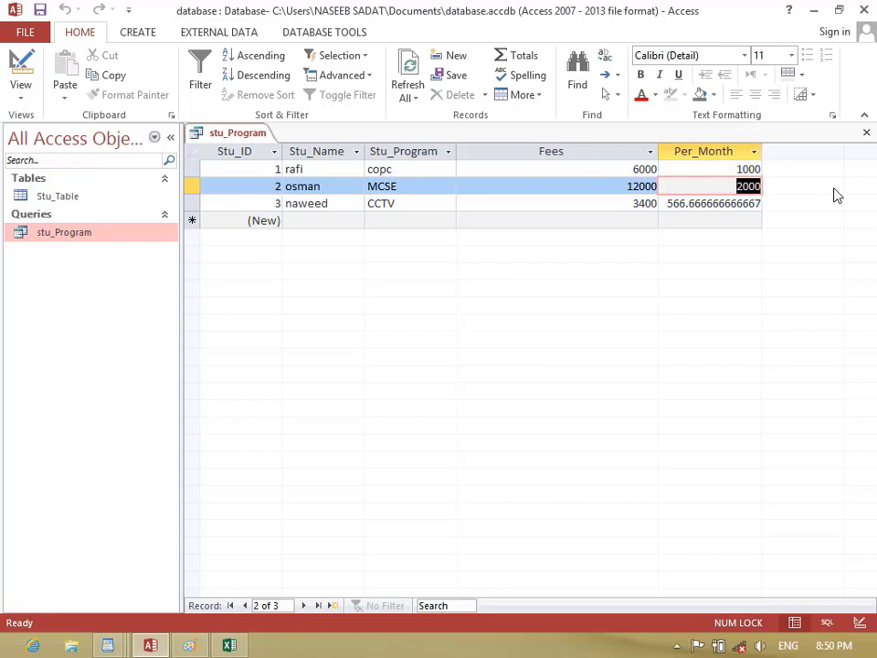